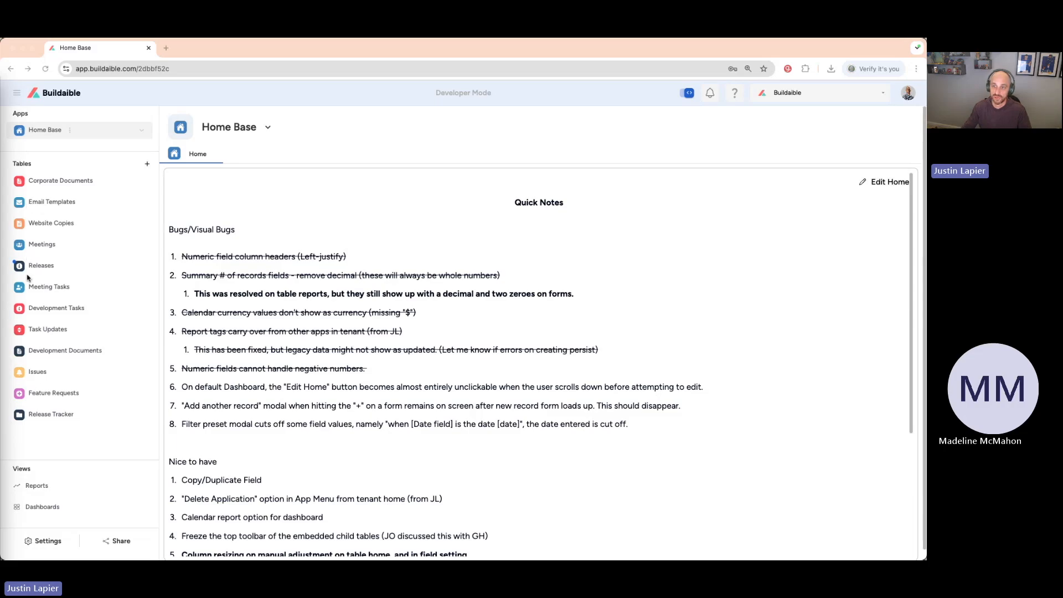
Collapse the Home Base app's navigation sidebar to icons and expand it again to the full list of tables.
click(17, 95)
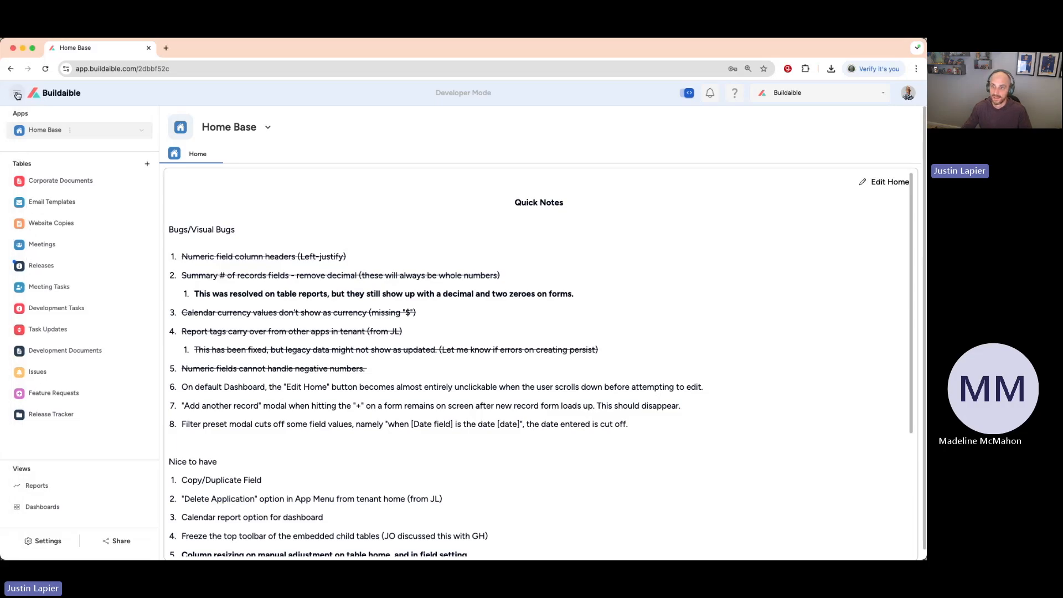
click(18, 94)
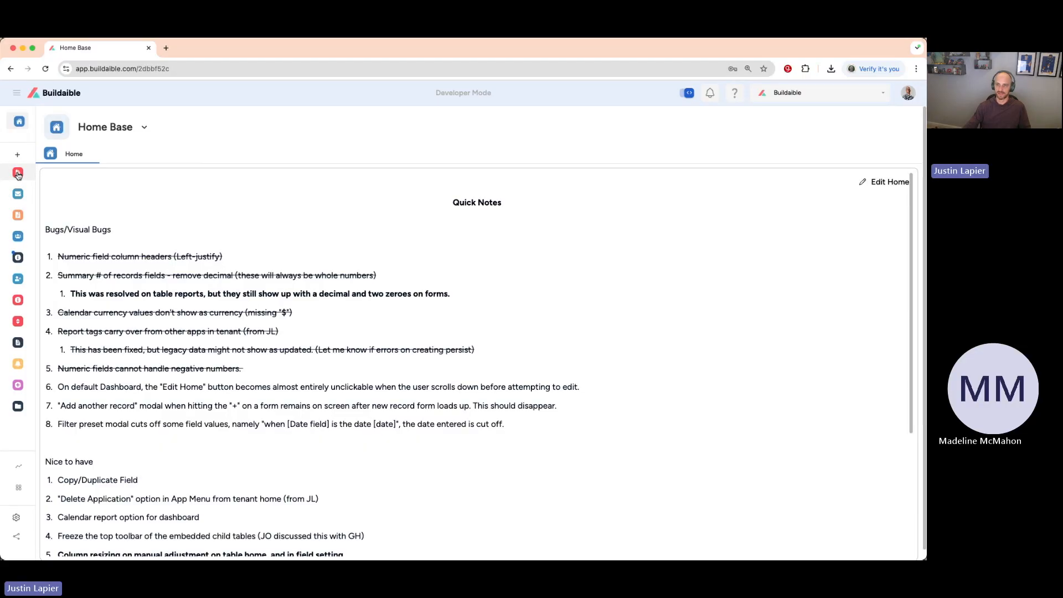
click(16, 95)
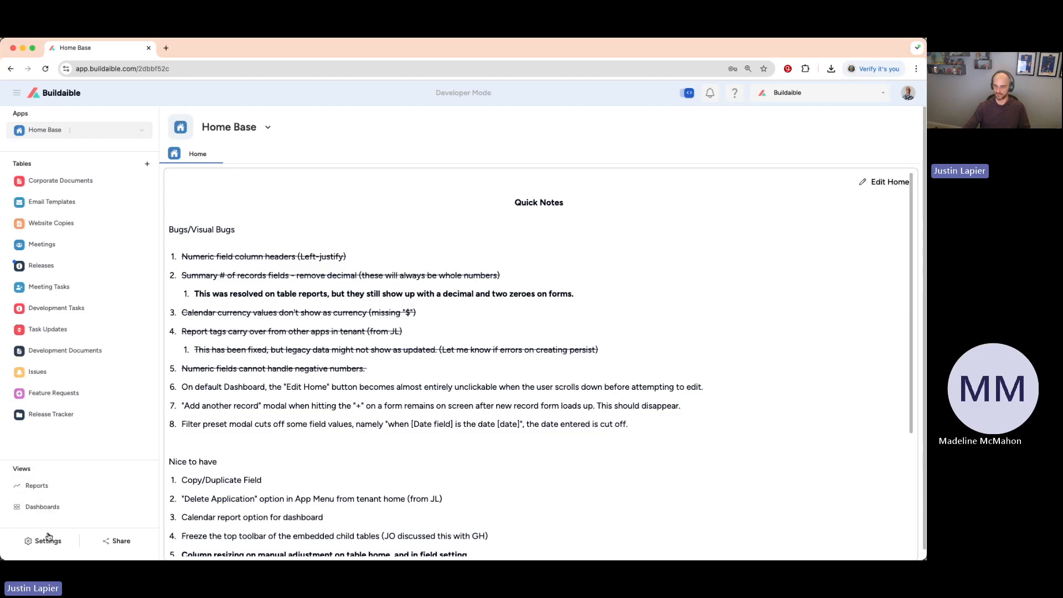
click(17, 92)
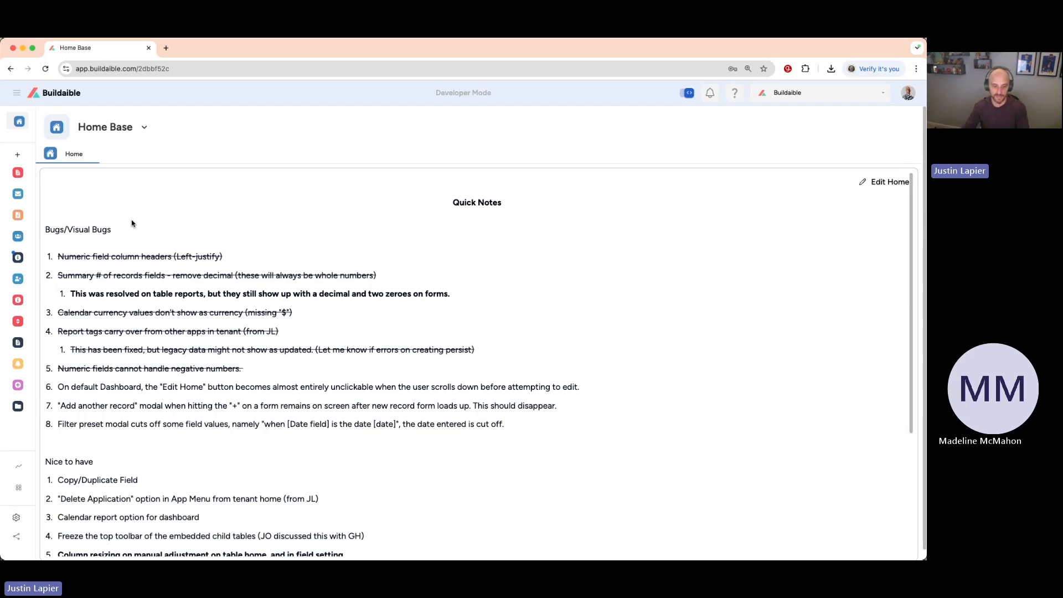
click(22, 123)
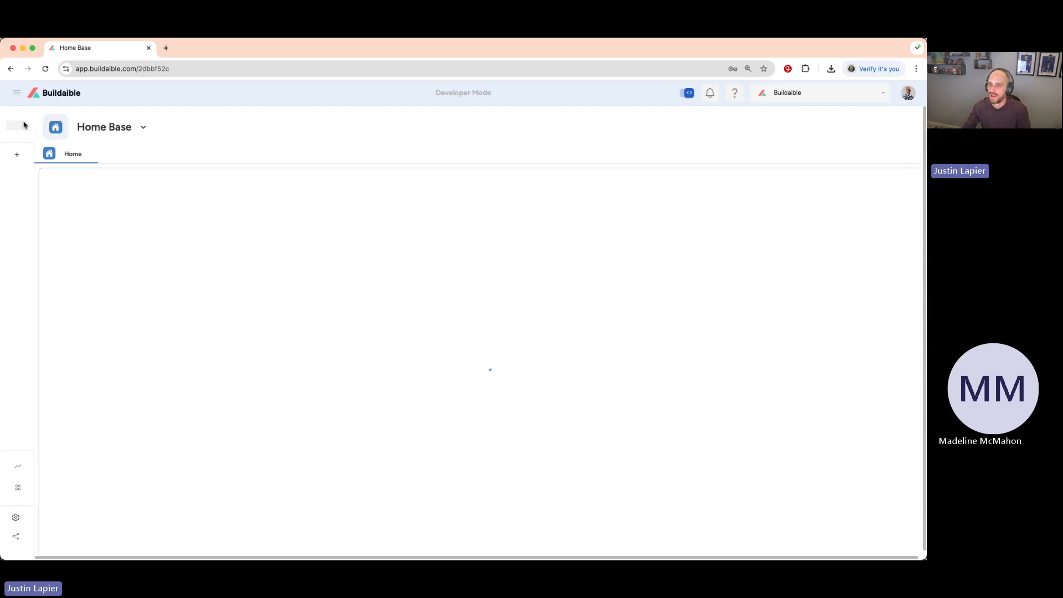
click(17, 94)
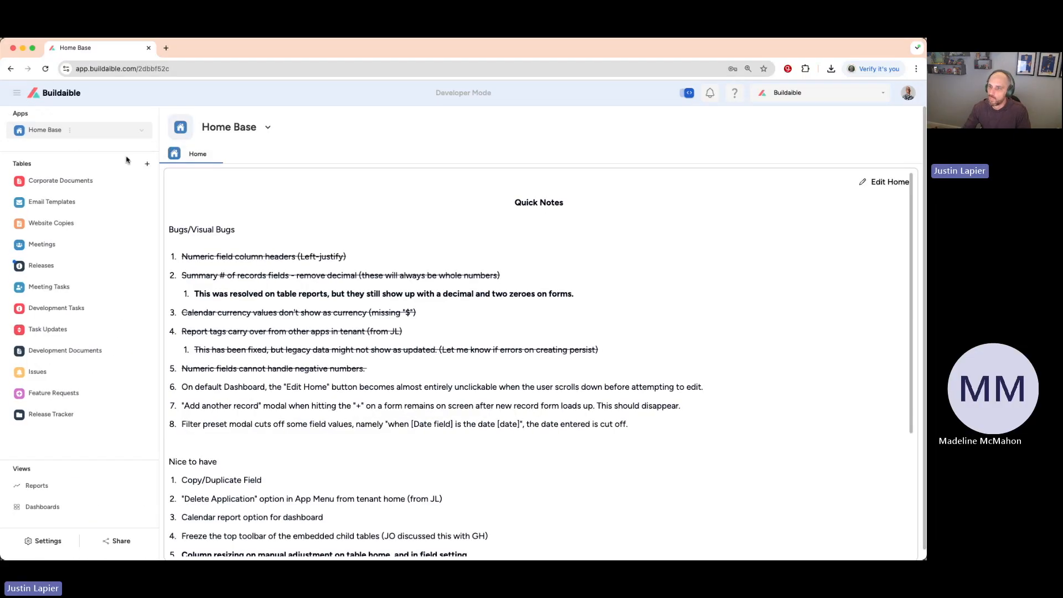
Open the first employee's record from the Employees table of the Employee Repository app.
click(62, 94)
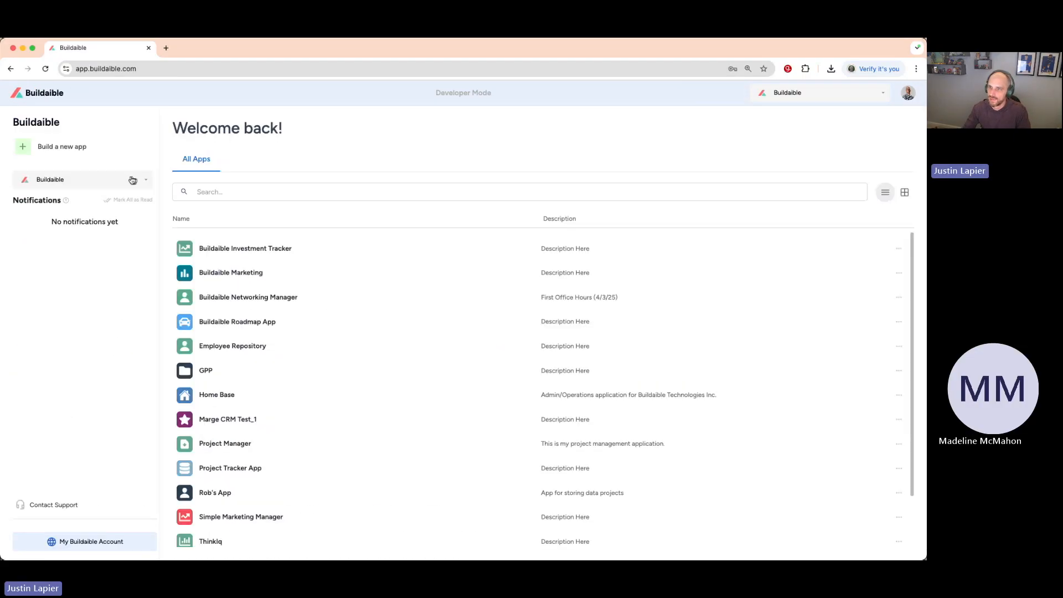
scroll(220, 261, down, 2)
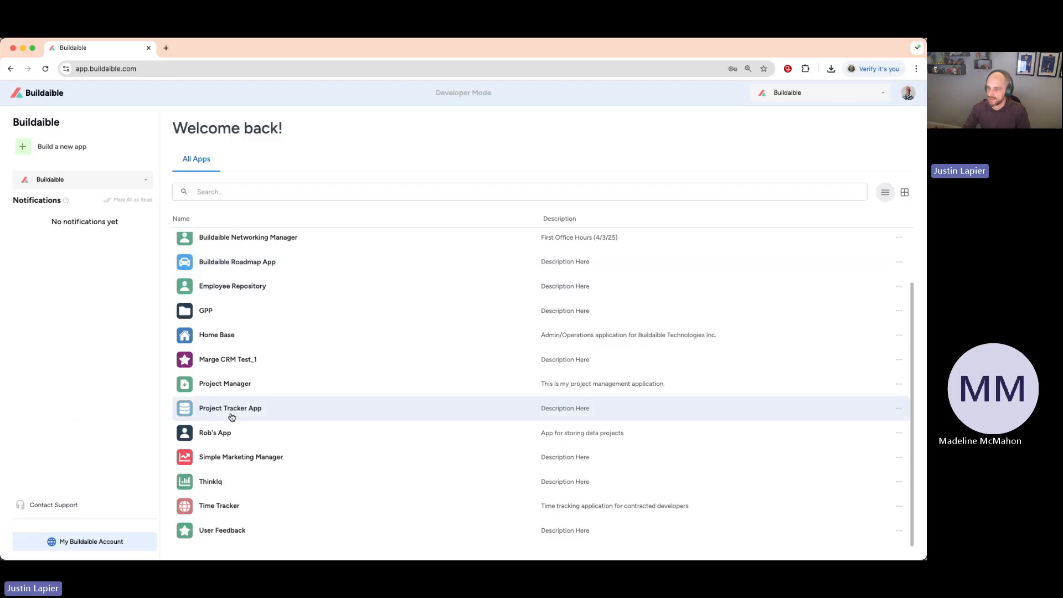
scroll(233, 406, up, 2)
click(237, 337)
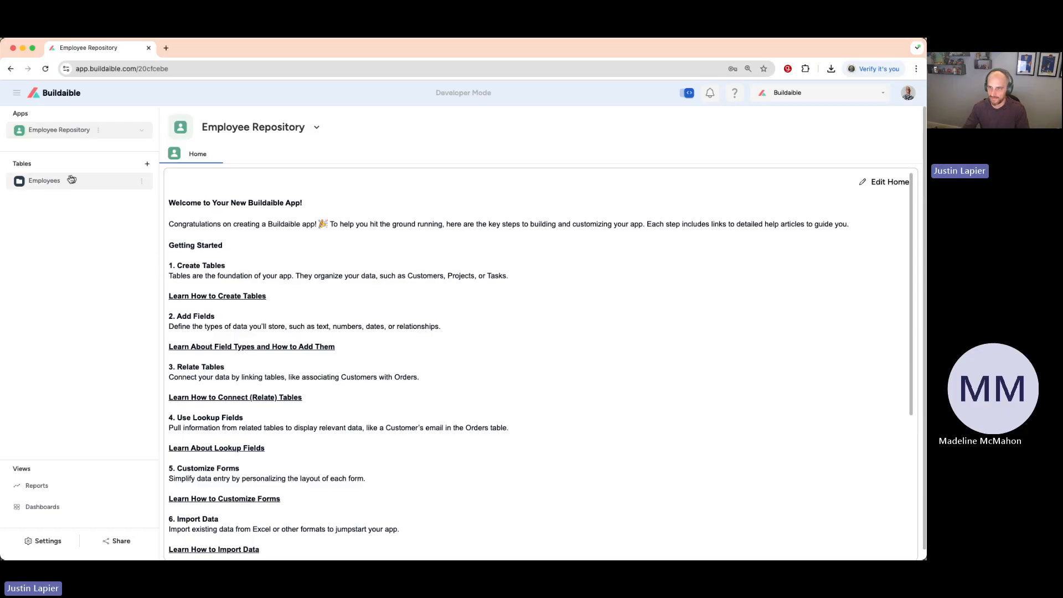
click(101, 186)
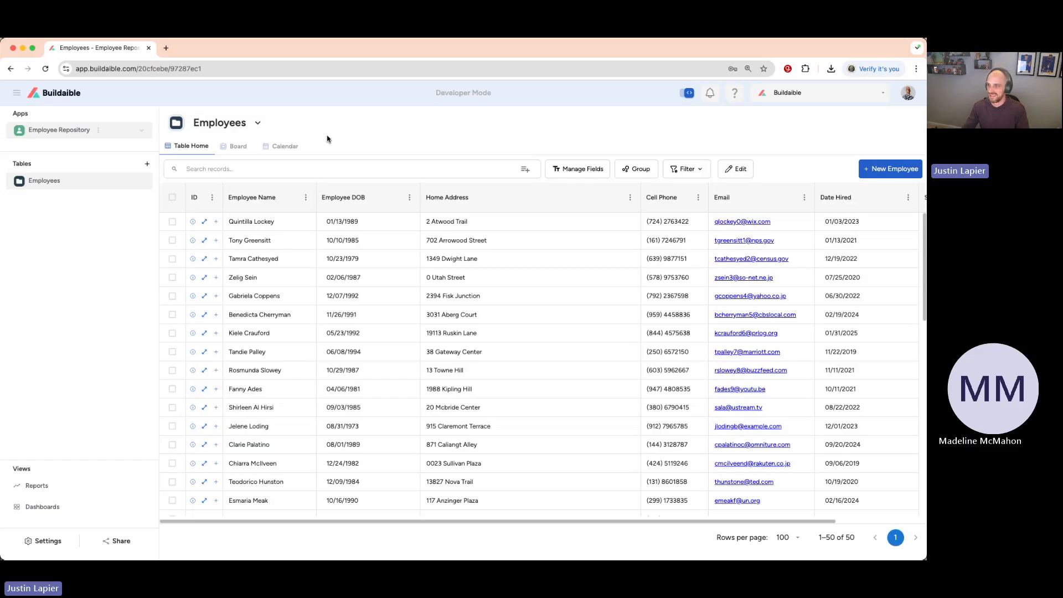
click(204, 223)
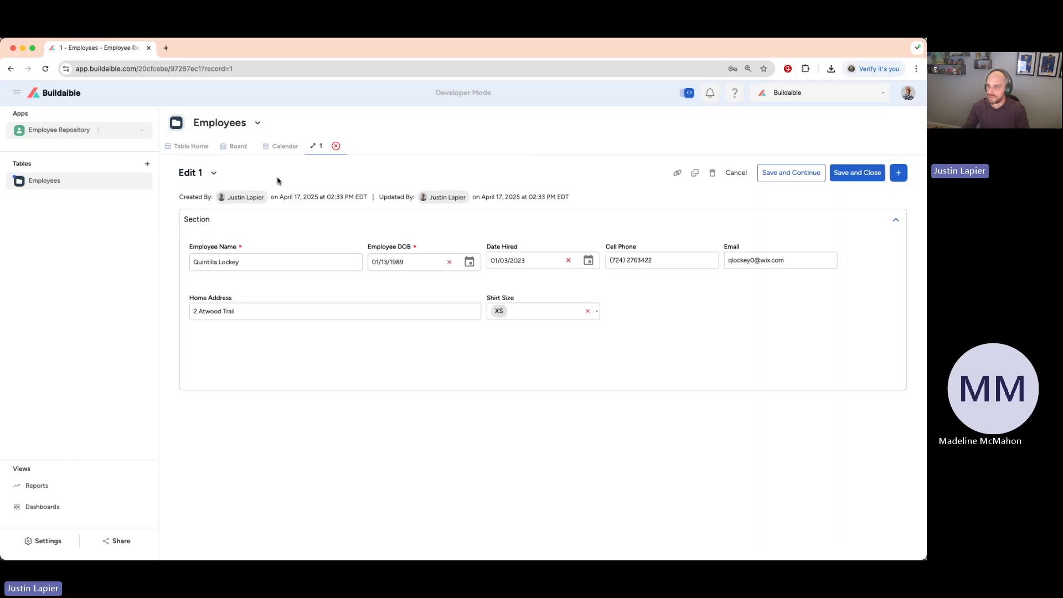
Open the Employees form layout for editing from the record, cancel out of it, and open it again.
click(214, 174)
click(550, 338)
click(215, 173)
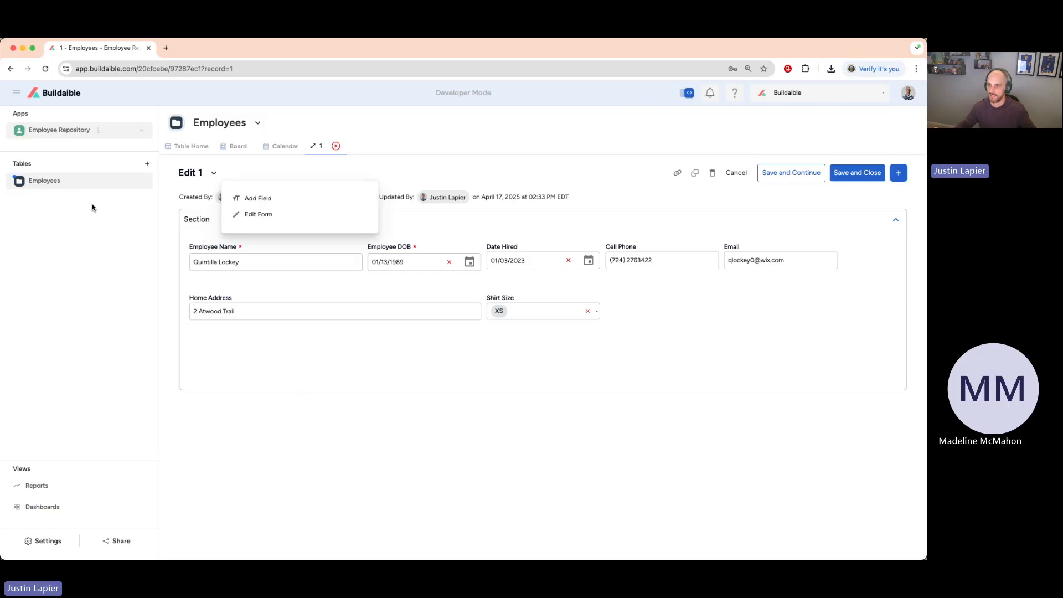
click(254, 216)
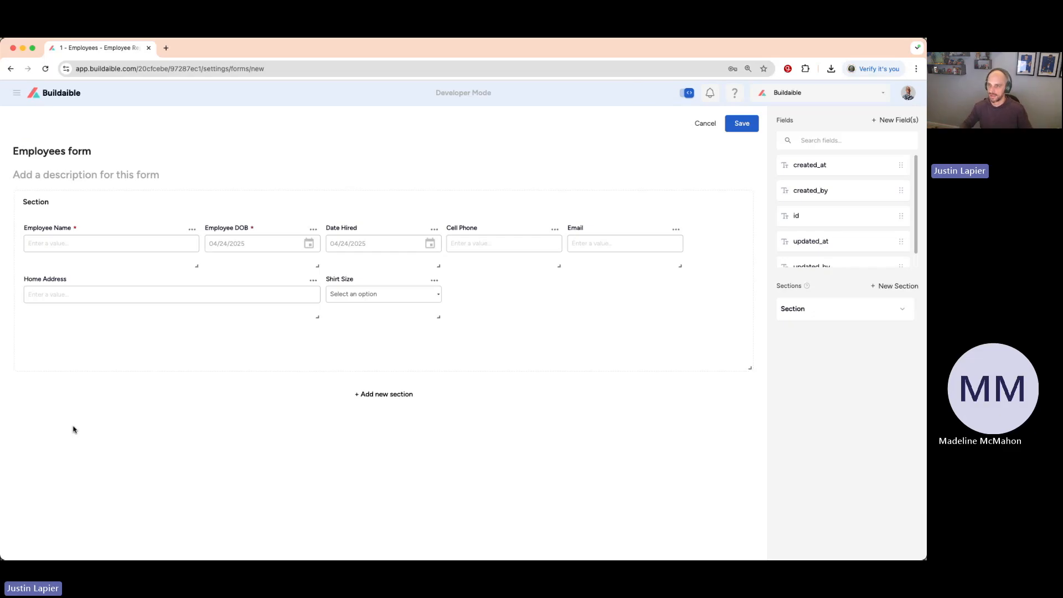
click(705, 123)
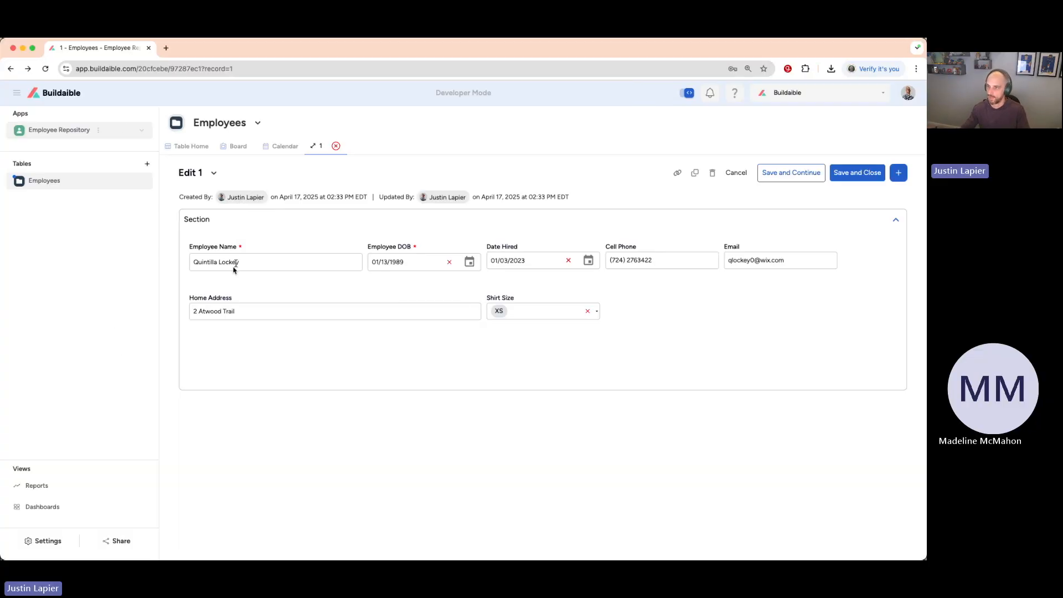
click(213, 174)
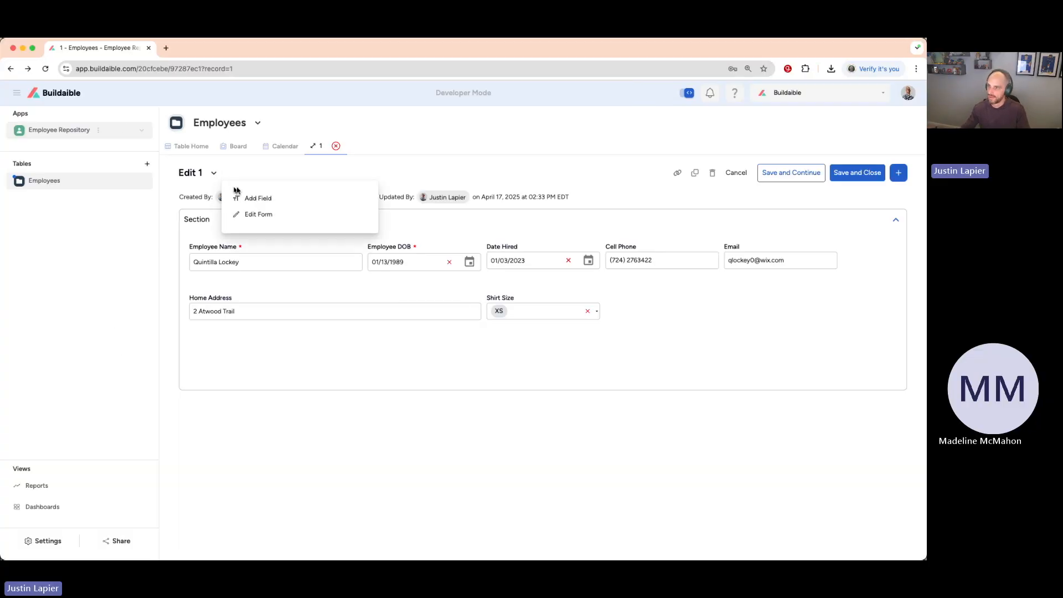
click(257, 217)
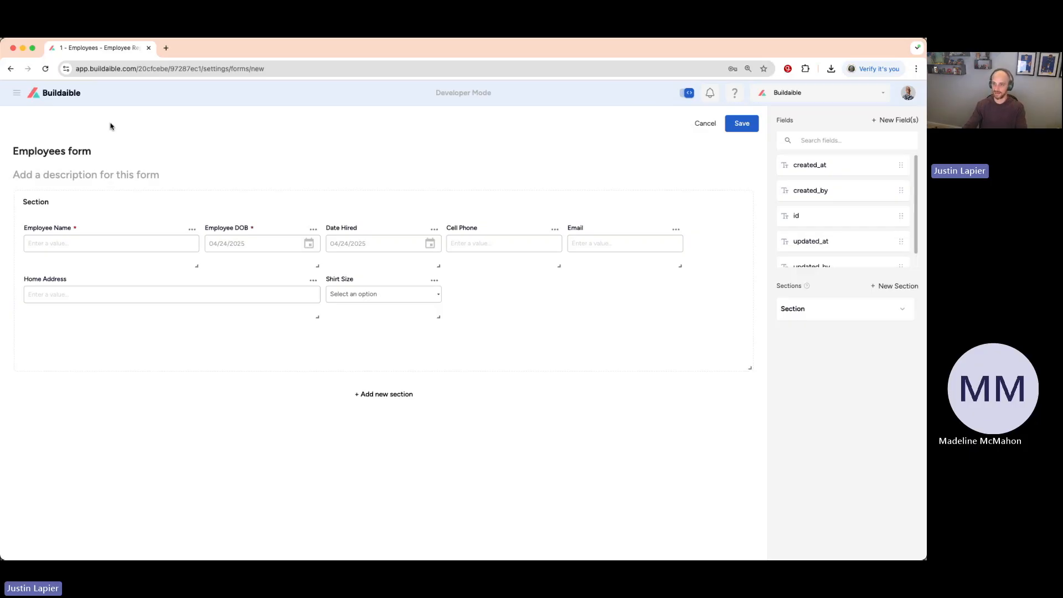
Go back to the list of all apps and reopen the Employees table of the Employee Repository app.
click(65, 94)
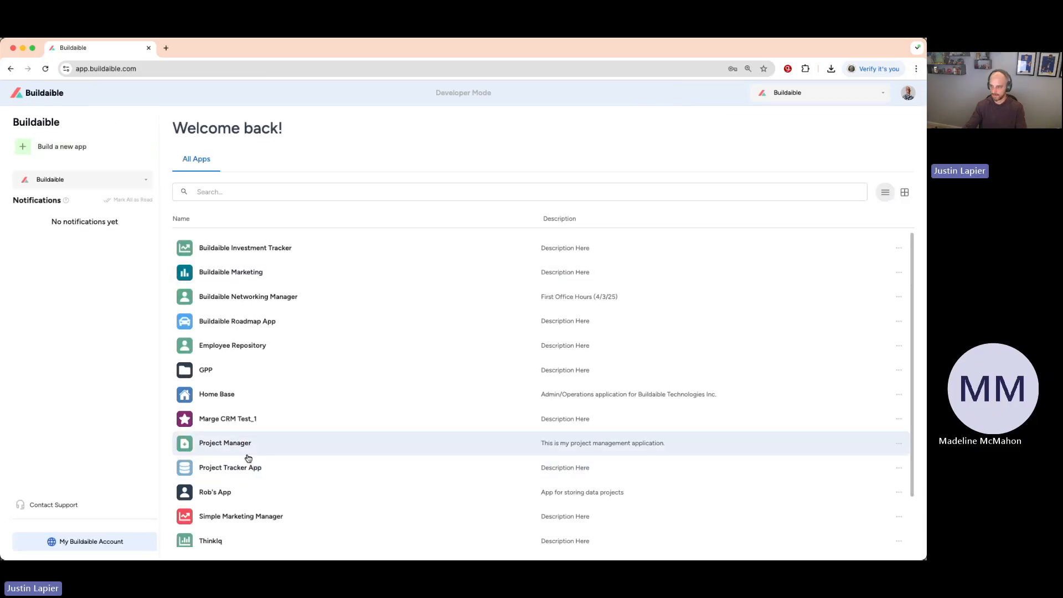
scroll(255, 482, down, 2)
scroll(236, 343, up, 1)
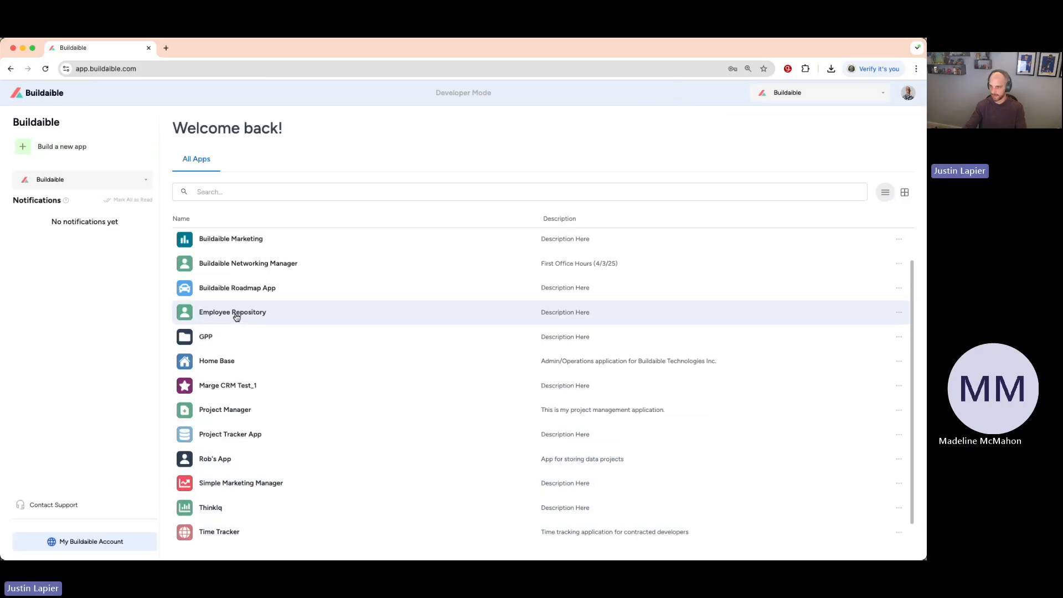
click(235, 311)
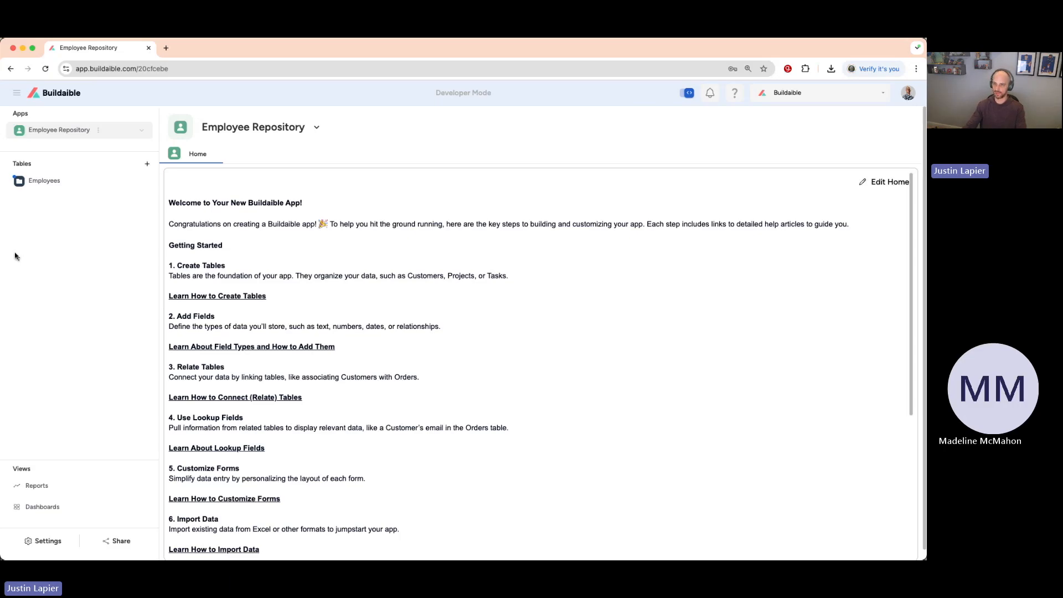
click(55, 182)
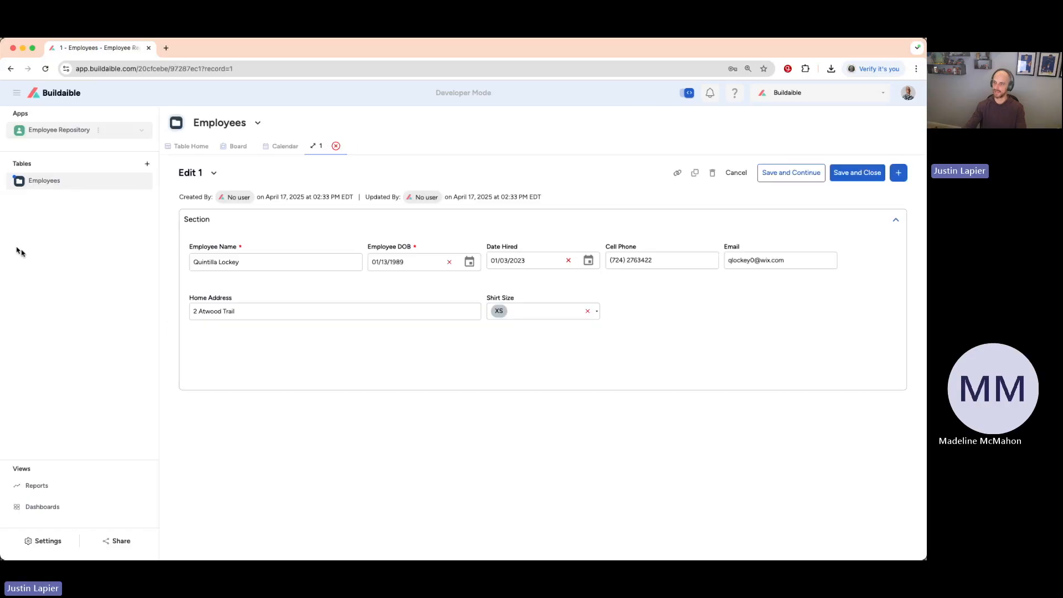
Close the open employee record and view the filter preset choices for the Employees table.
click(335, 146)
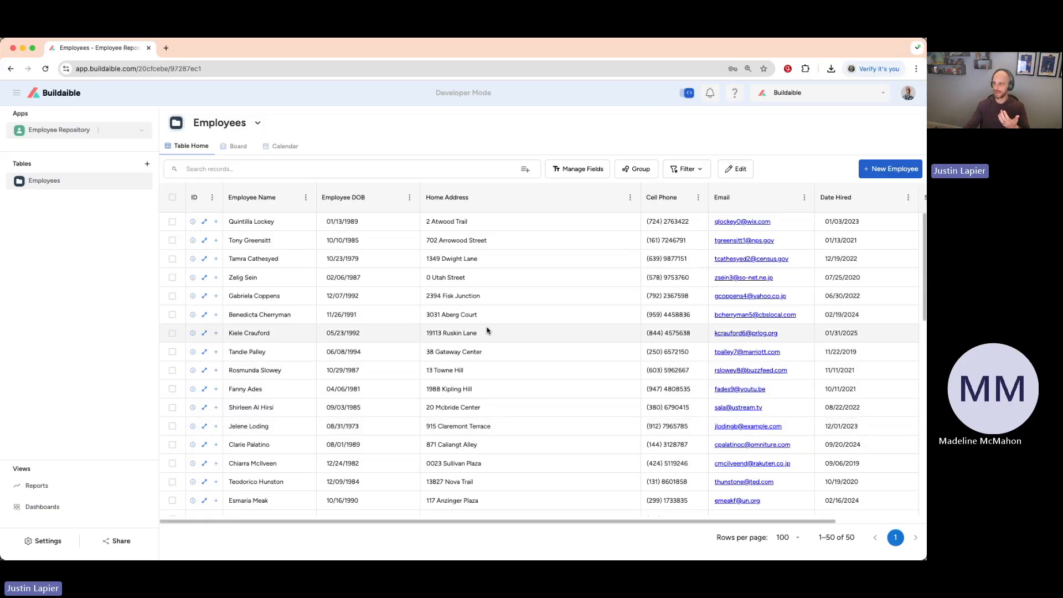
click(692, 170)
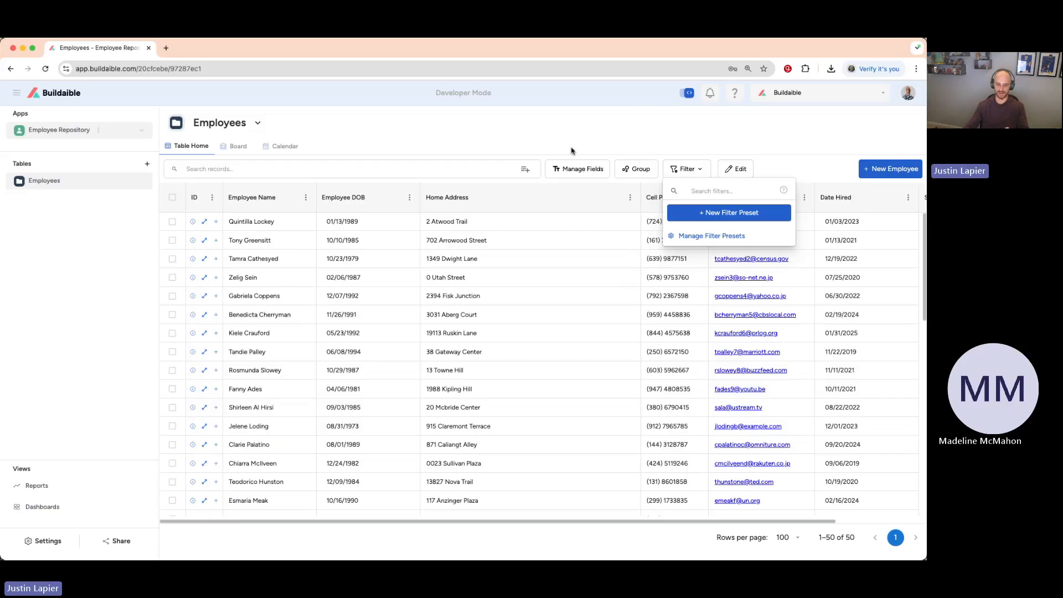
click(430, 136)
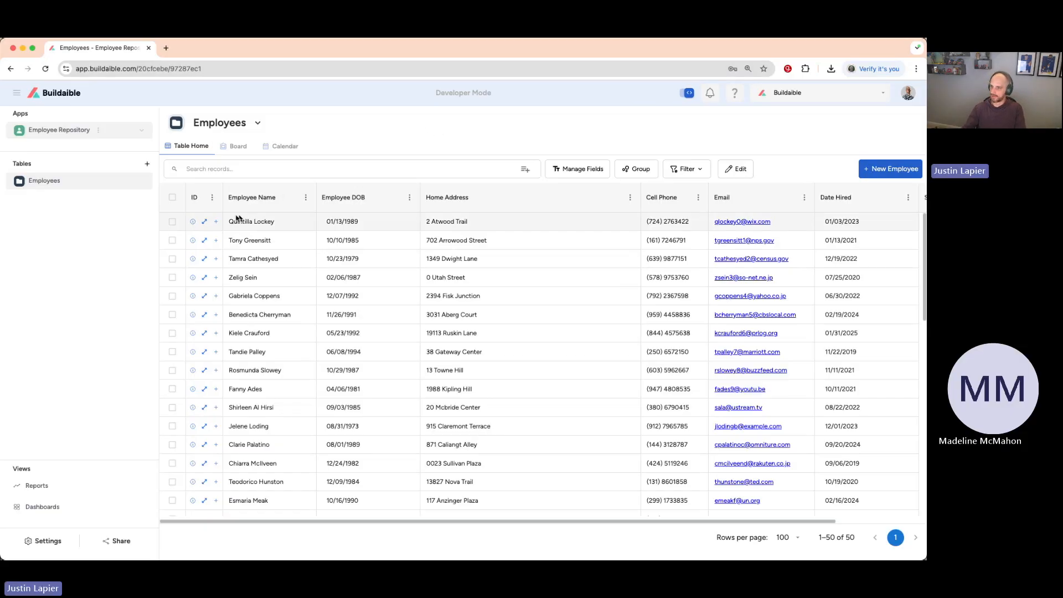
Reopen the first employee's record and view the dialog for adding a new Shirt Size option, cancelling without adding one.
click(204, 223)
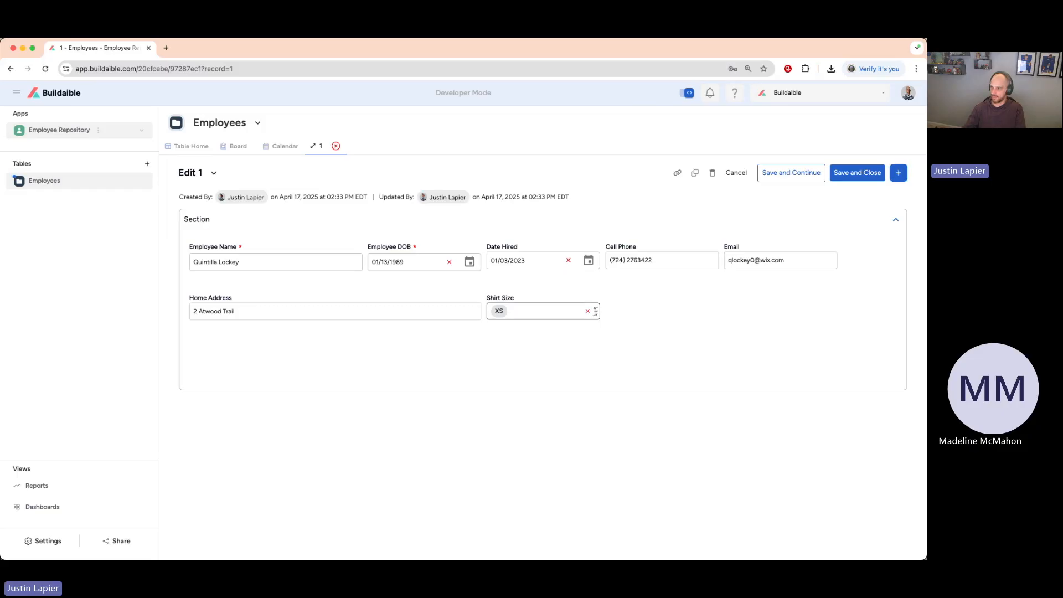
click(562, 313)
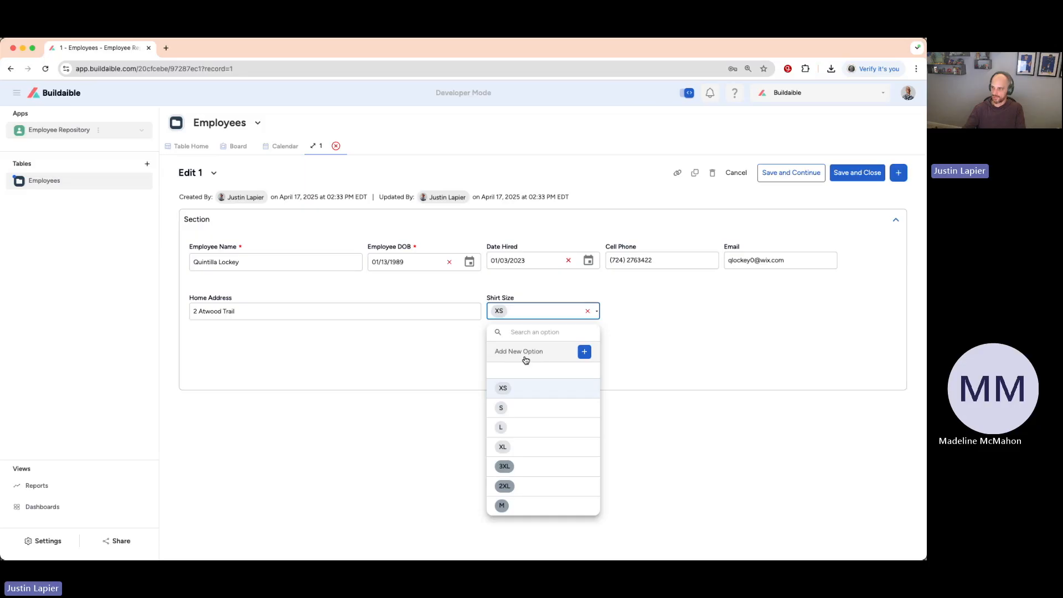
click(583, 353)
click(391, 319)
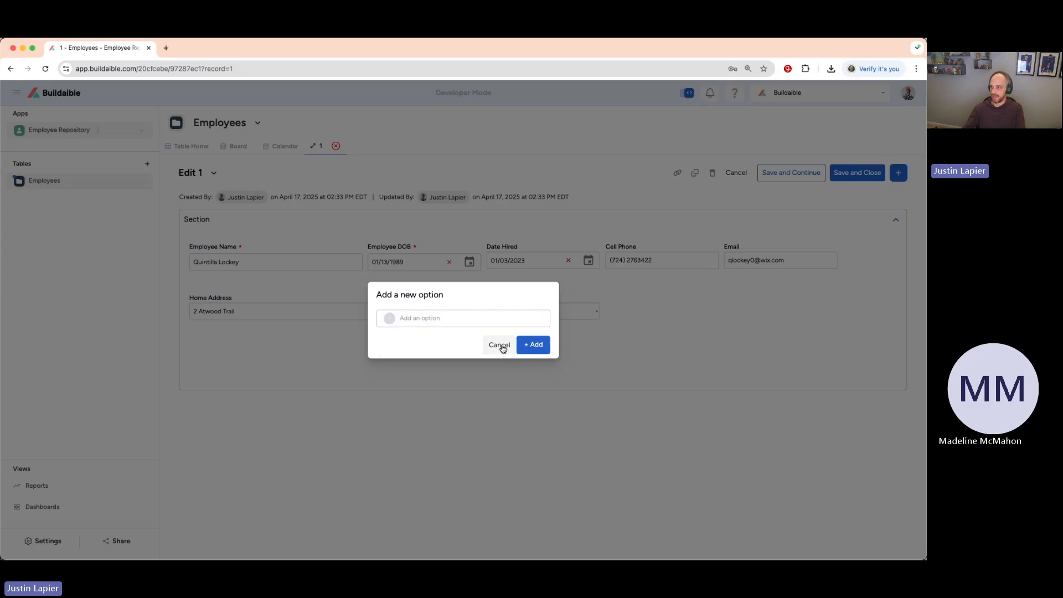
click(500, 345)
View the Shirt Size choices and reload the record to discard its unsaved state.
click(563, 312)
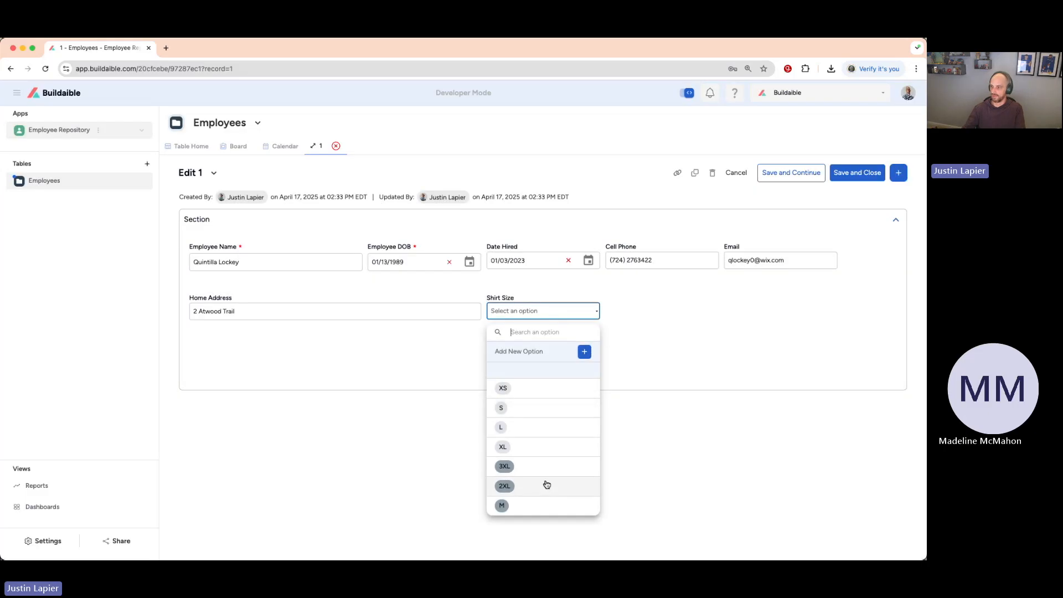
click(655, 342)
key(super+r)
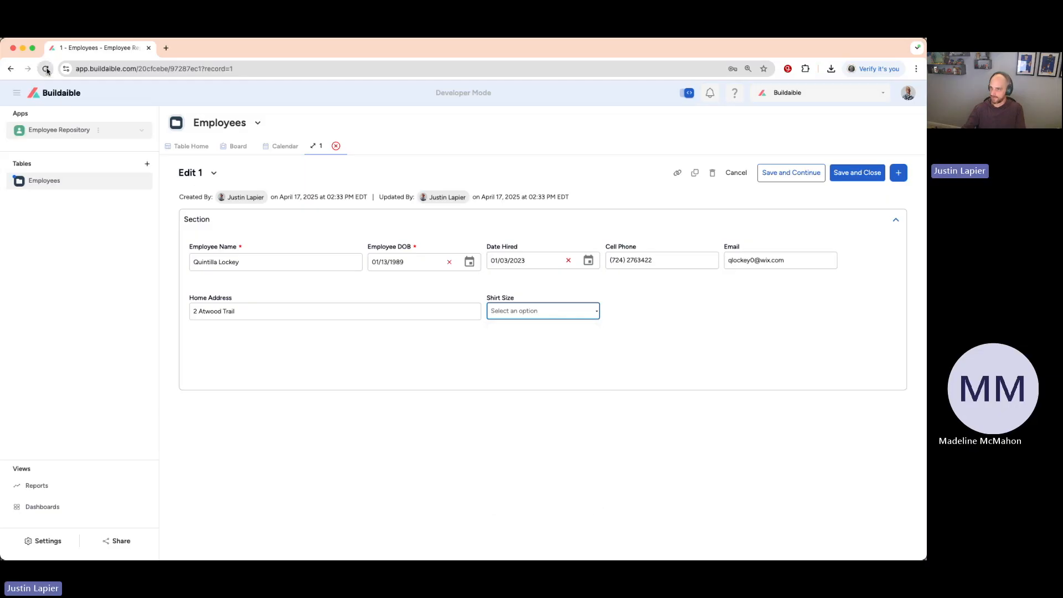
key(Return)
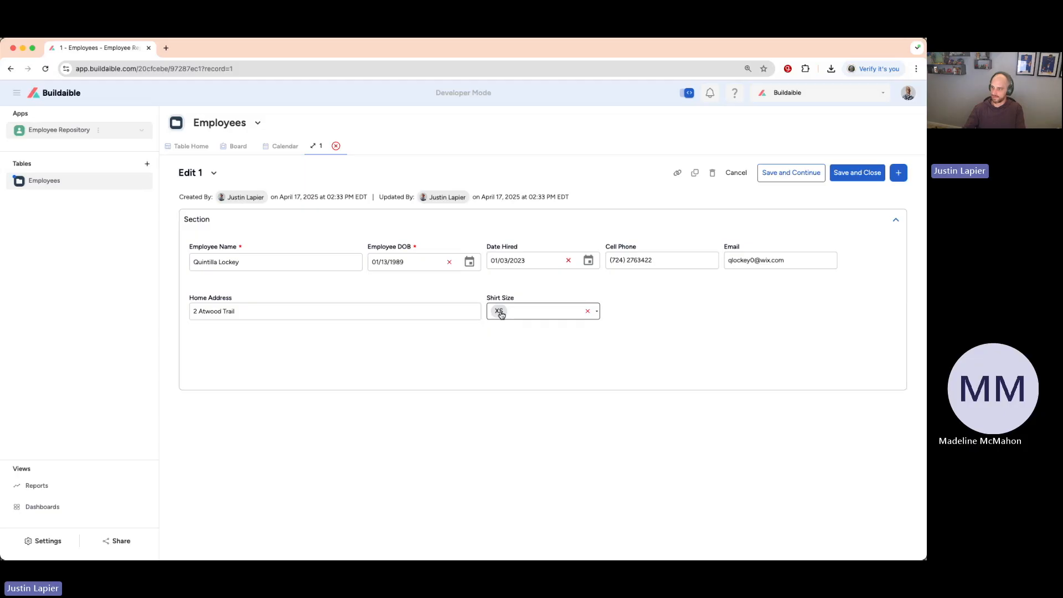
Clear the Shirt Size value and close the record, discarding the unsaved change.
click(588, 313)
click(337, 146)
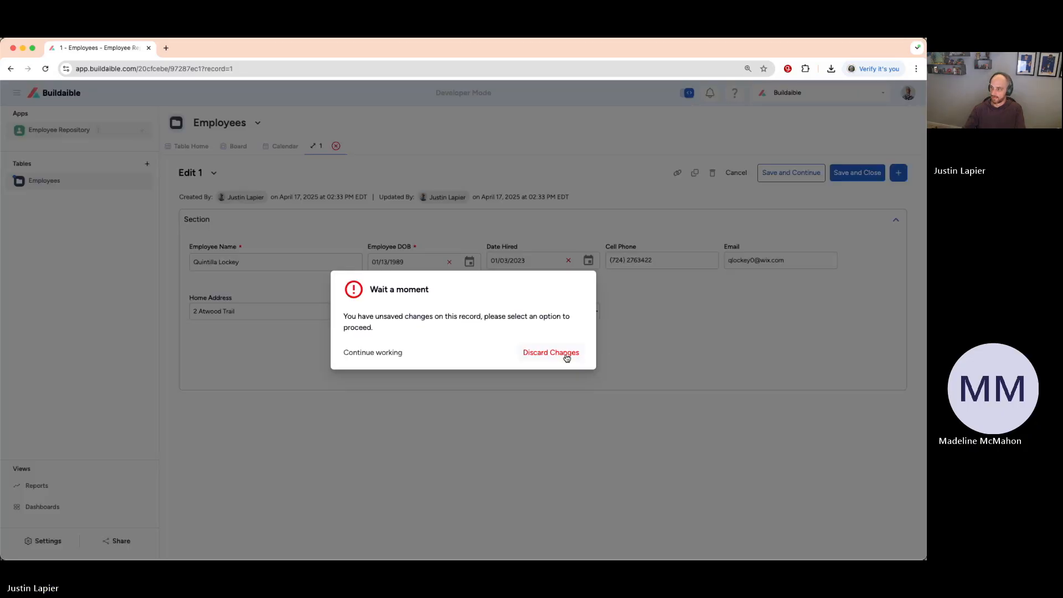
click(565, 357)
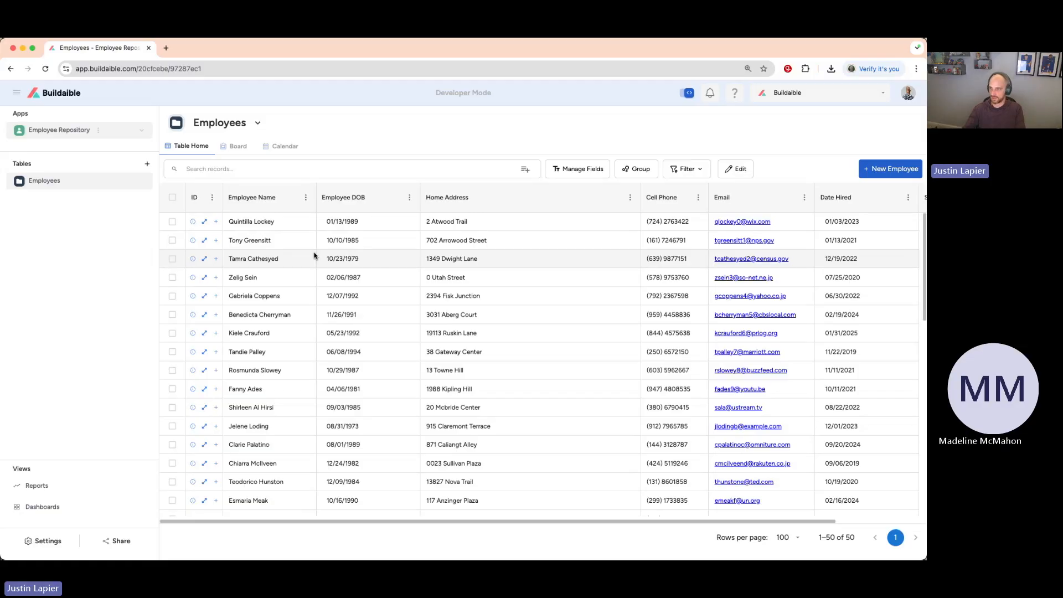
View the Employees table's board and calendar setup dialogs, cancelling each without saving.
click(237, 147)
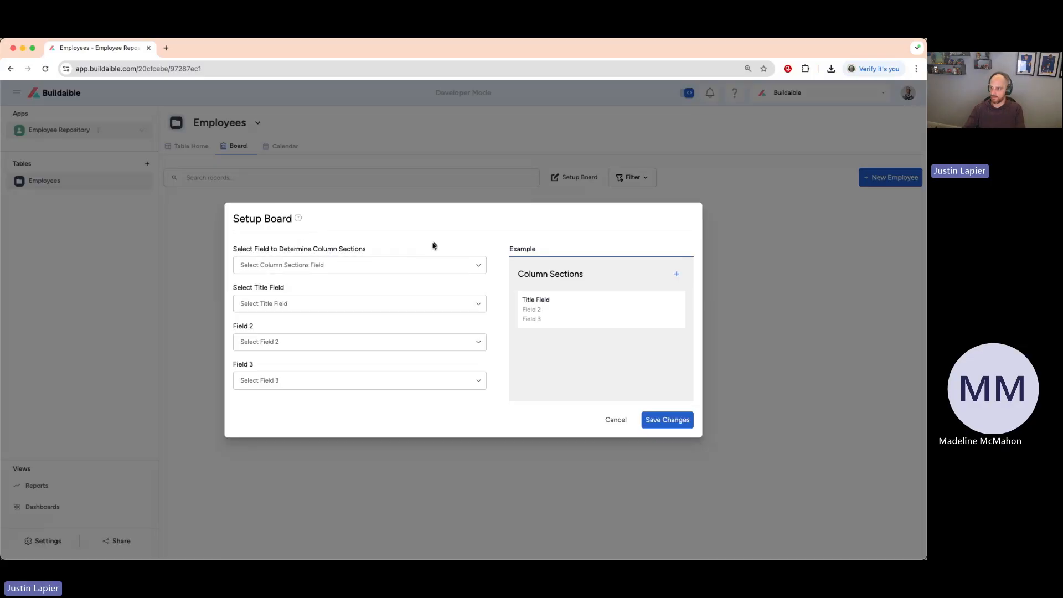
click(613, 419)
click(266, 147)
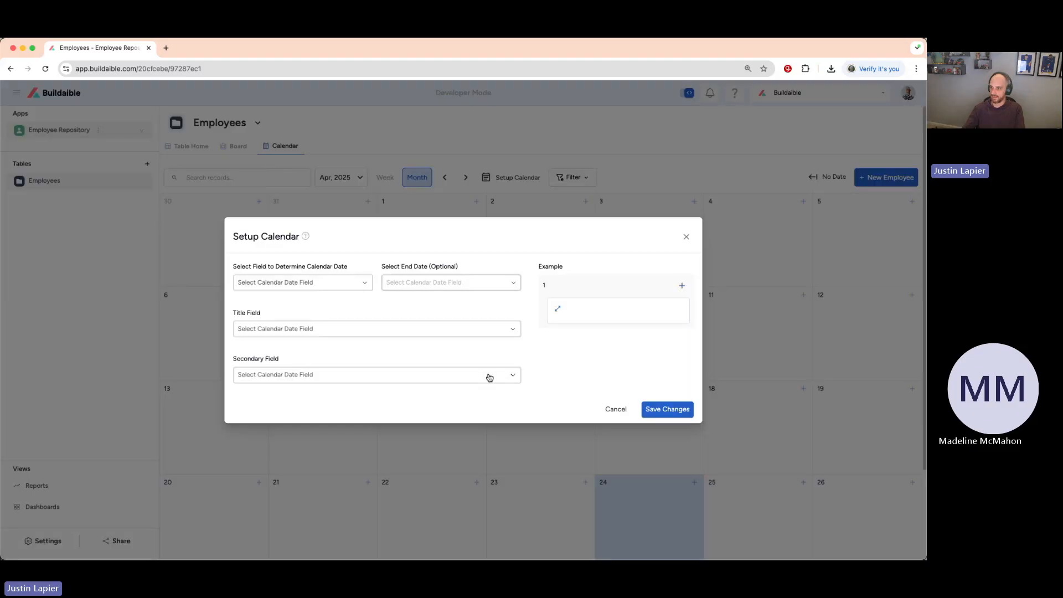
click(615, 409)
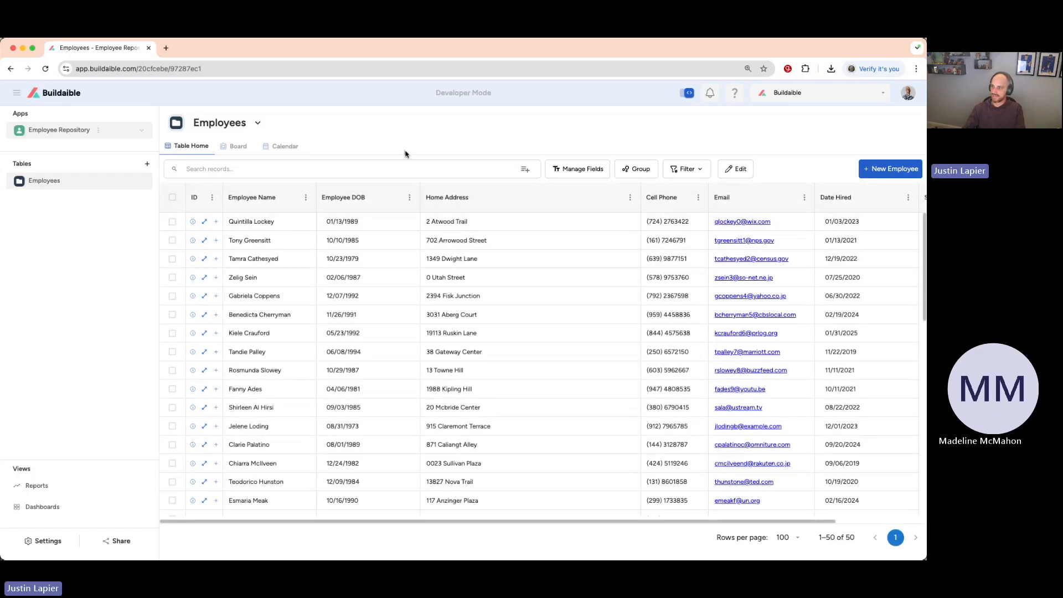
Widen the Employee DOB column in the Employees table.
drag(420, 190, 465, 195)
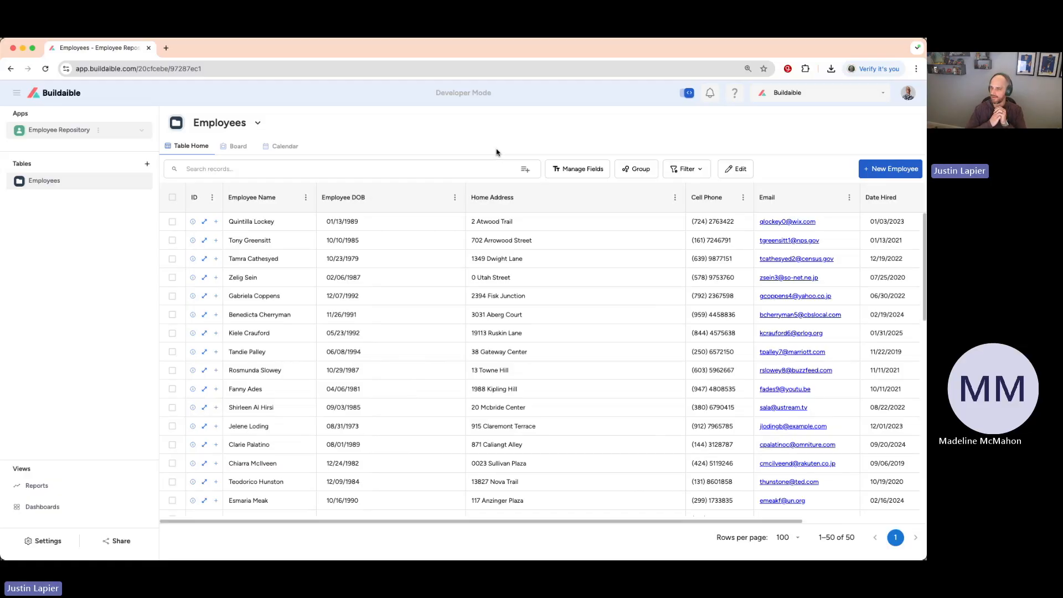
View the Employees board setup, cancel it without saving, and return to the table of records.
click(233, 146)
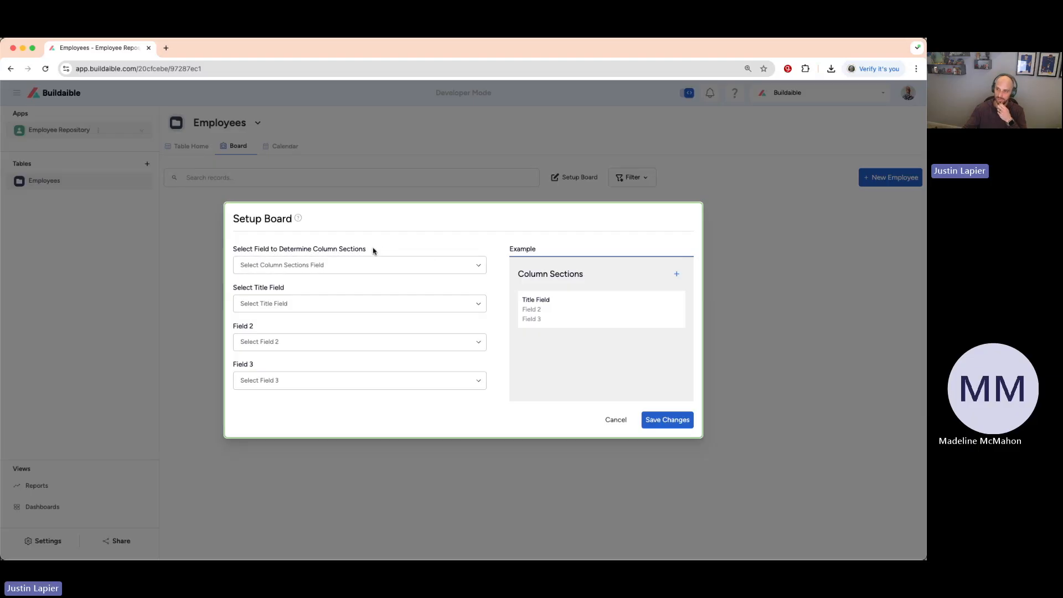
click(618, 422)
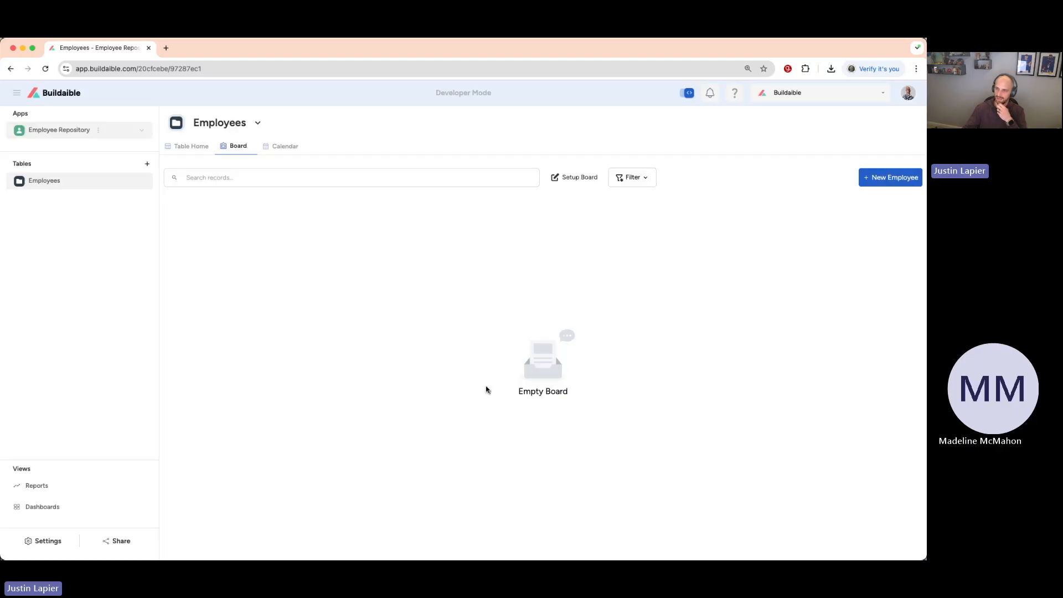
click(200, 145)
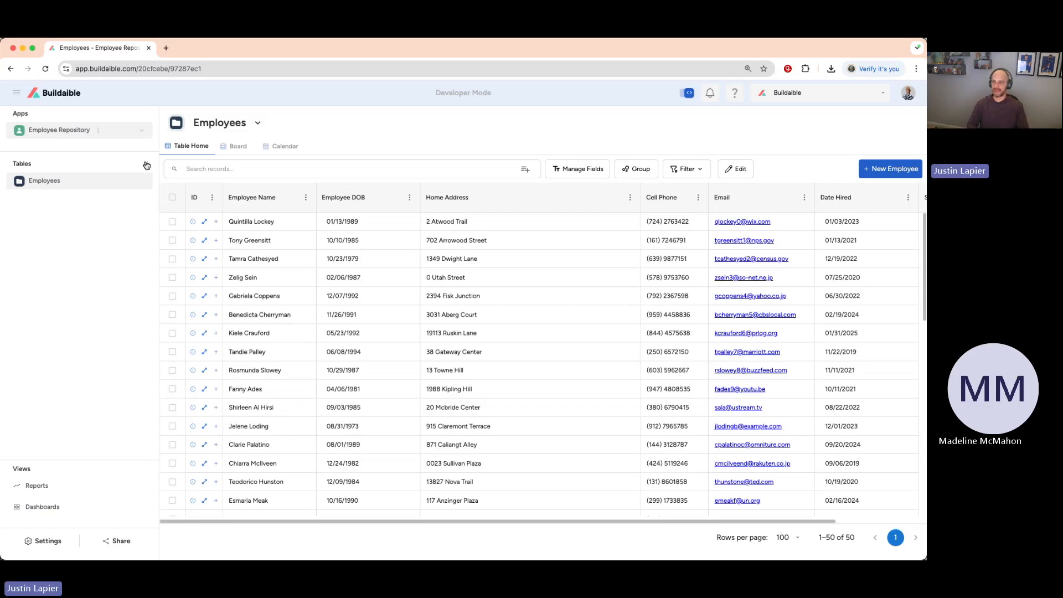
scroll(166, 194, down, 1)
scroll(119, 185, down, 1)
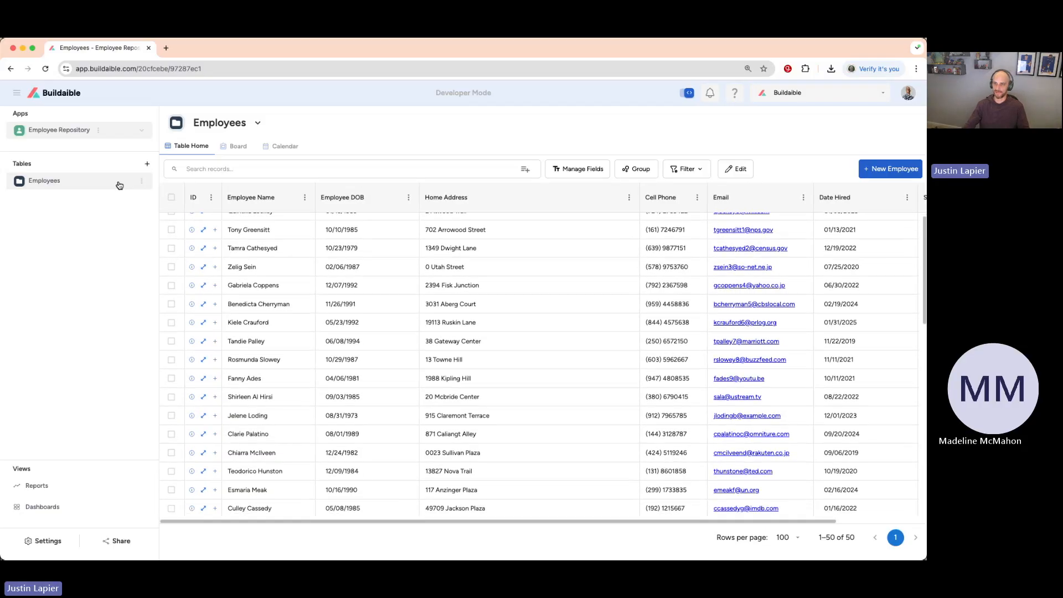
scroll(239, 255, up, 1)
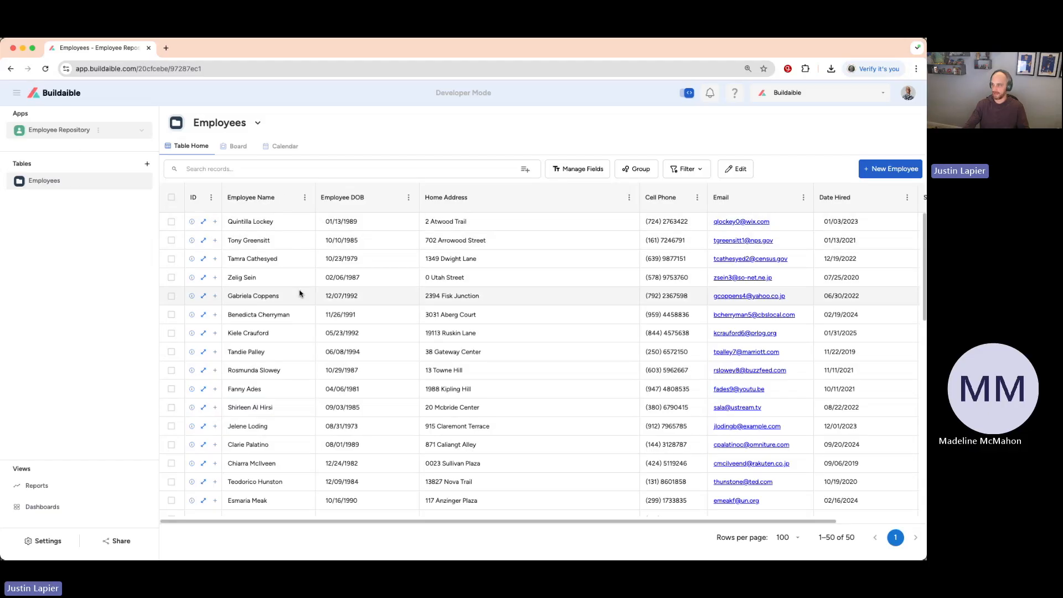
scroll(459, 323, right, 5)
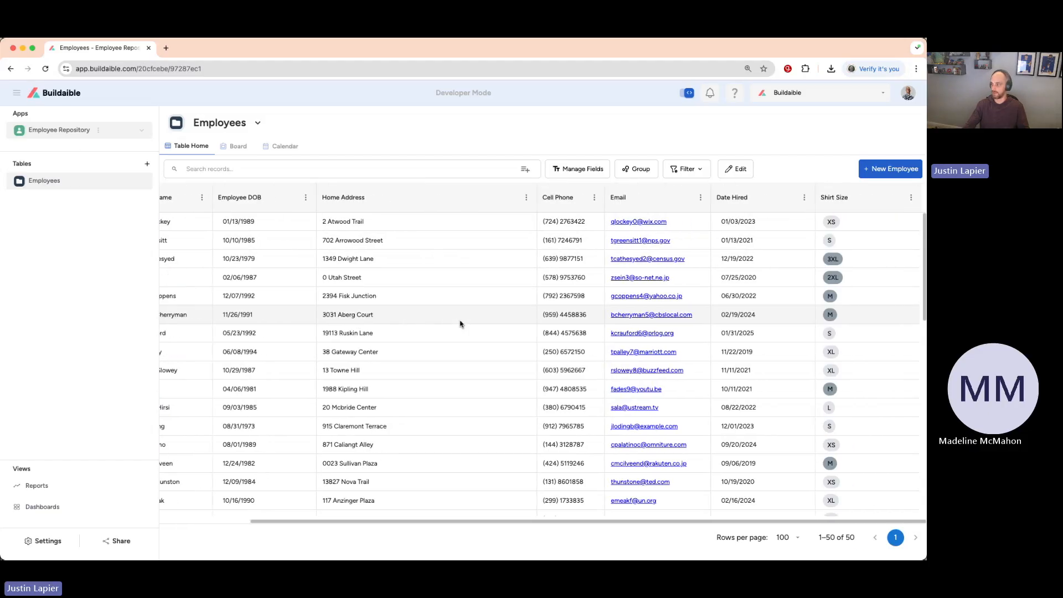
scroll(457, 323, left, 5)
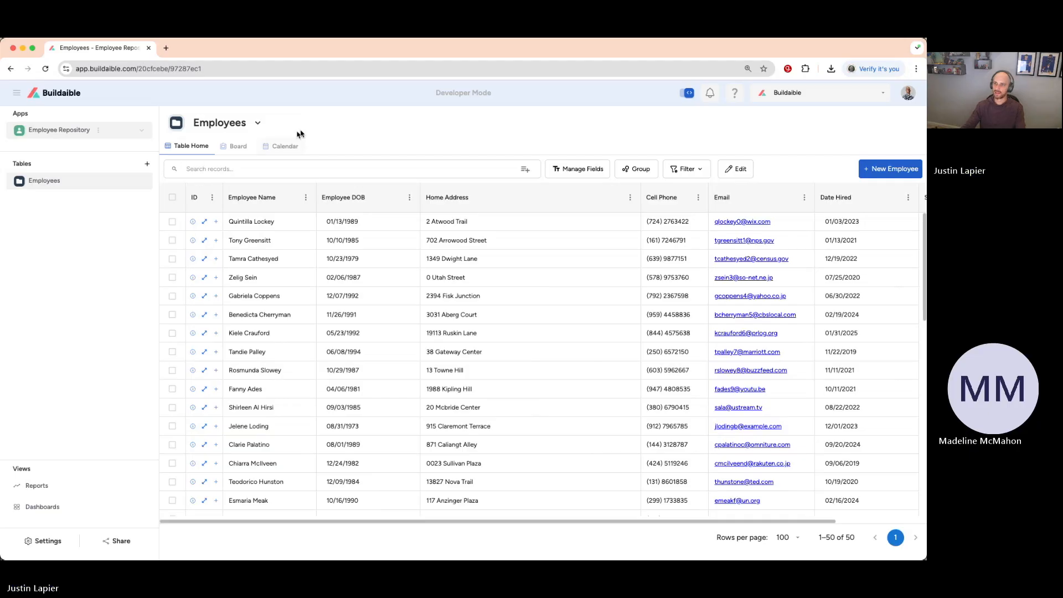
Start a new table named Interactions and set its record name to Interaction.
click(147, 165)
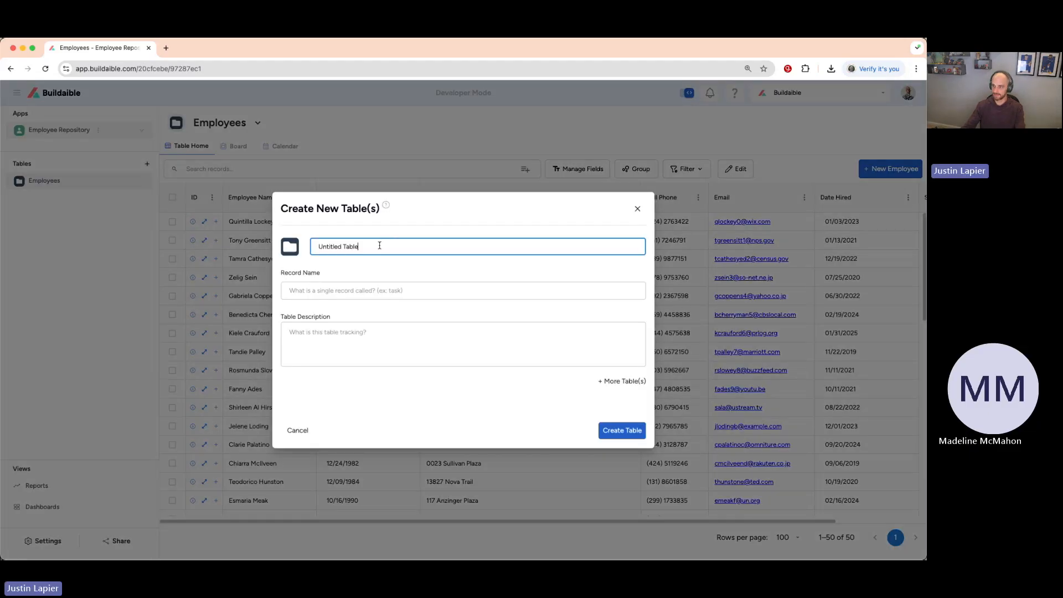
drag(380, 246, 318, 243)
text(Inc)
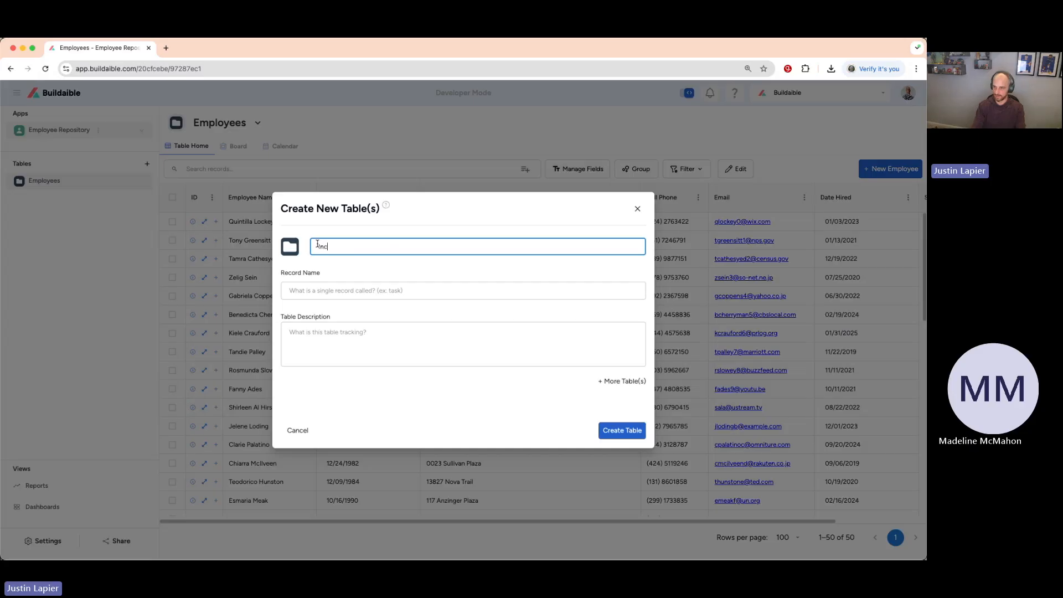
text(tions)
click(343, 288)
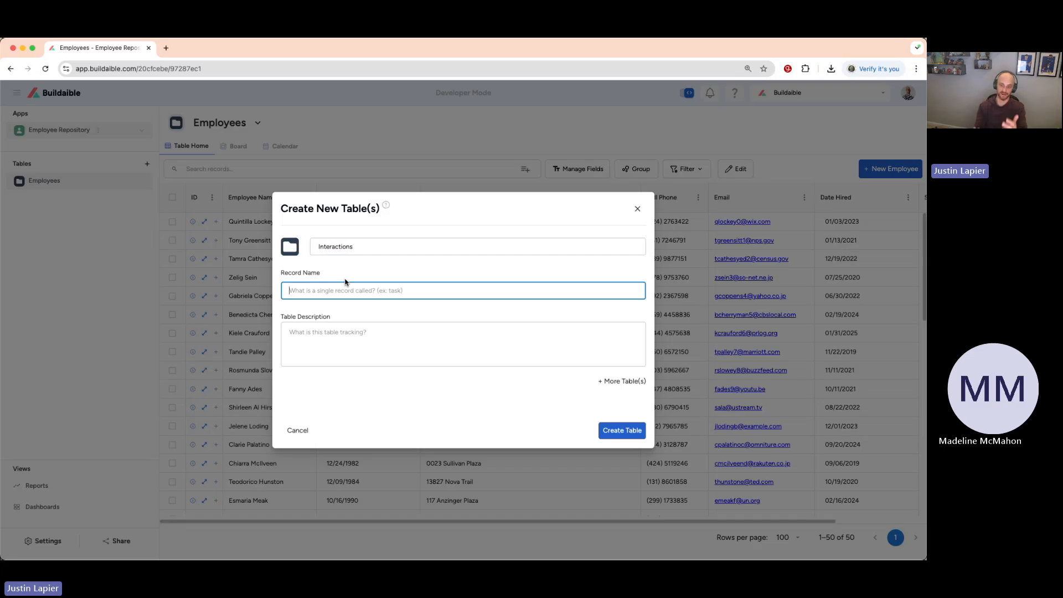
text(Interaction)
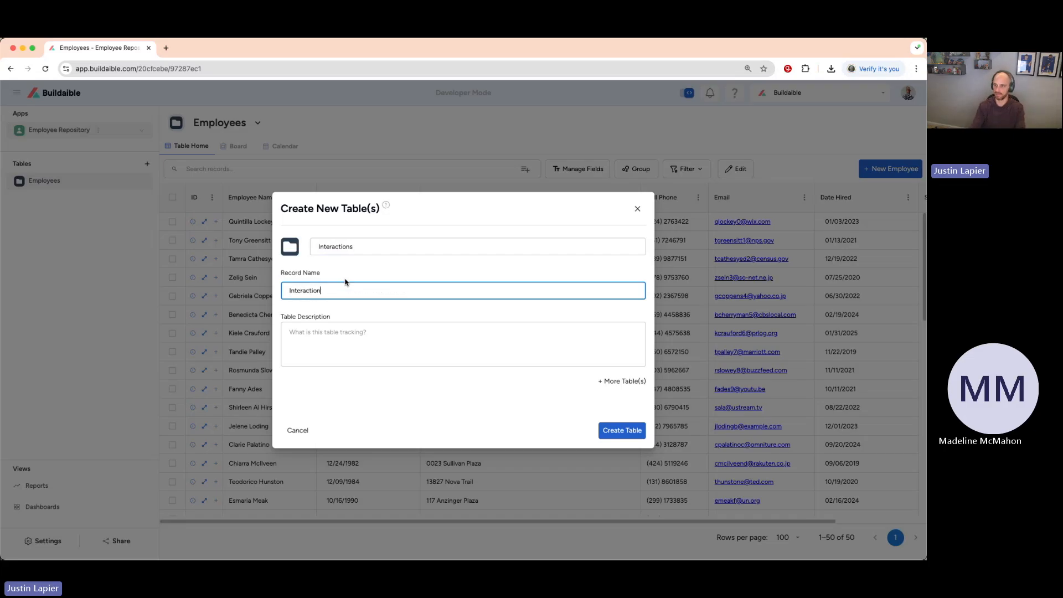
click(409, 273)
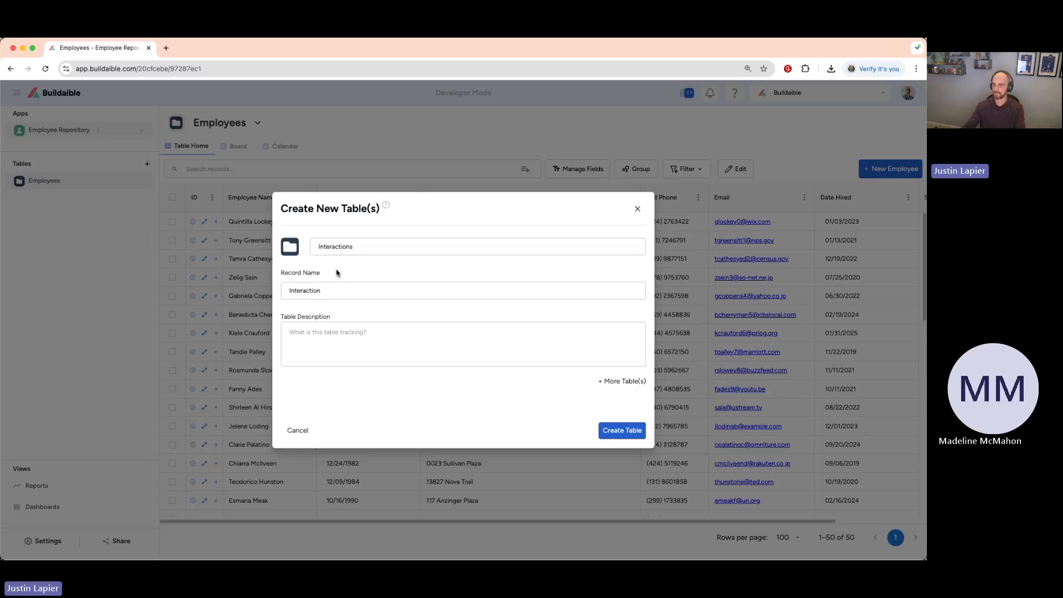
Give the Interactions table a green phone icon and create the table.
click(290, 247)
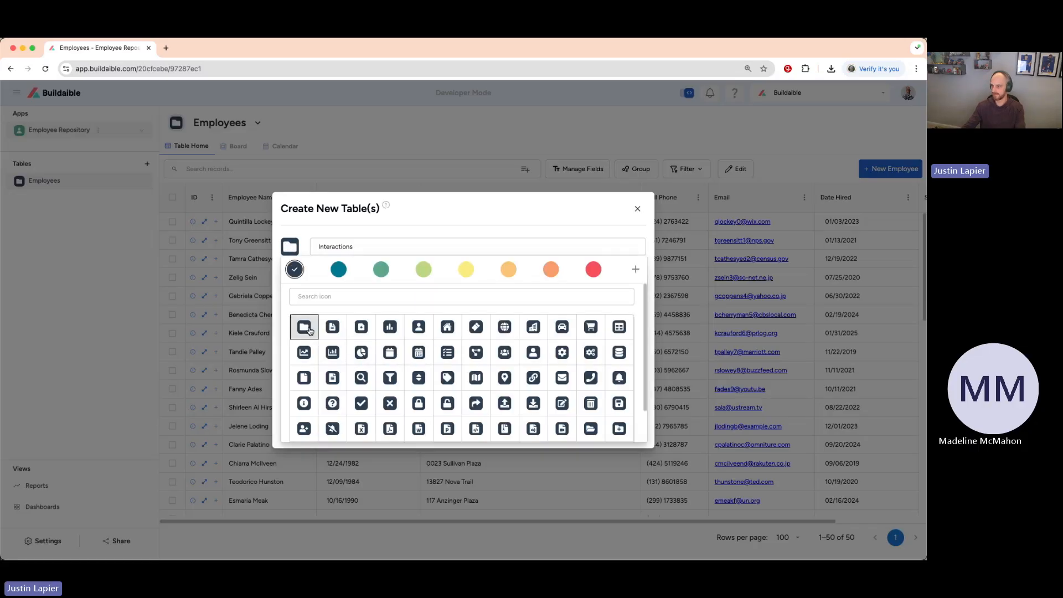
click(591, 378)
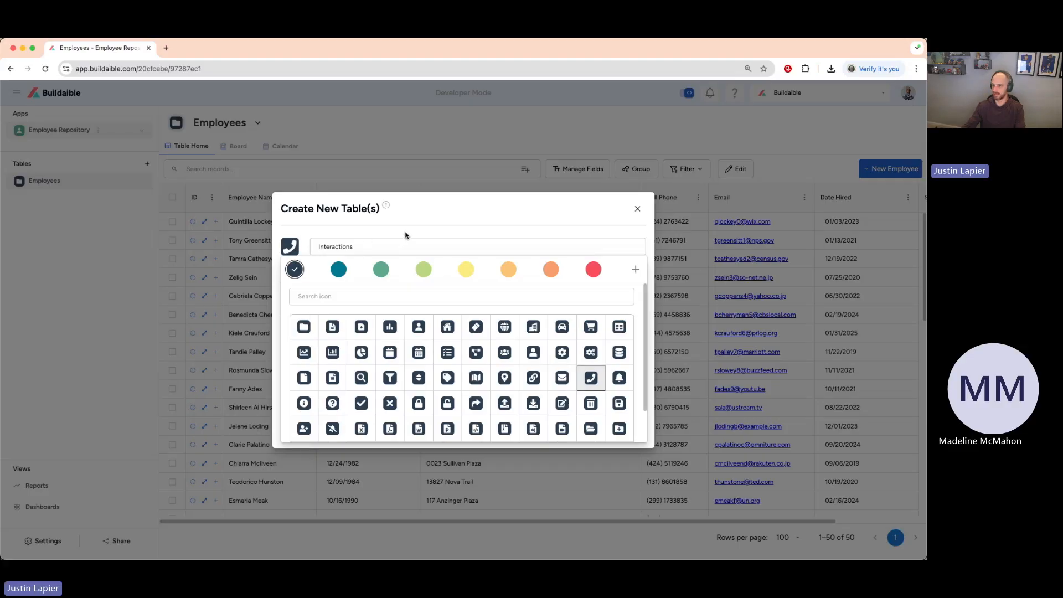
click(381, 269)
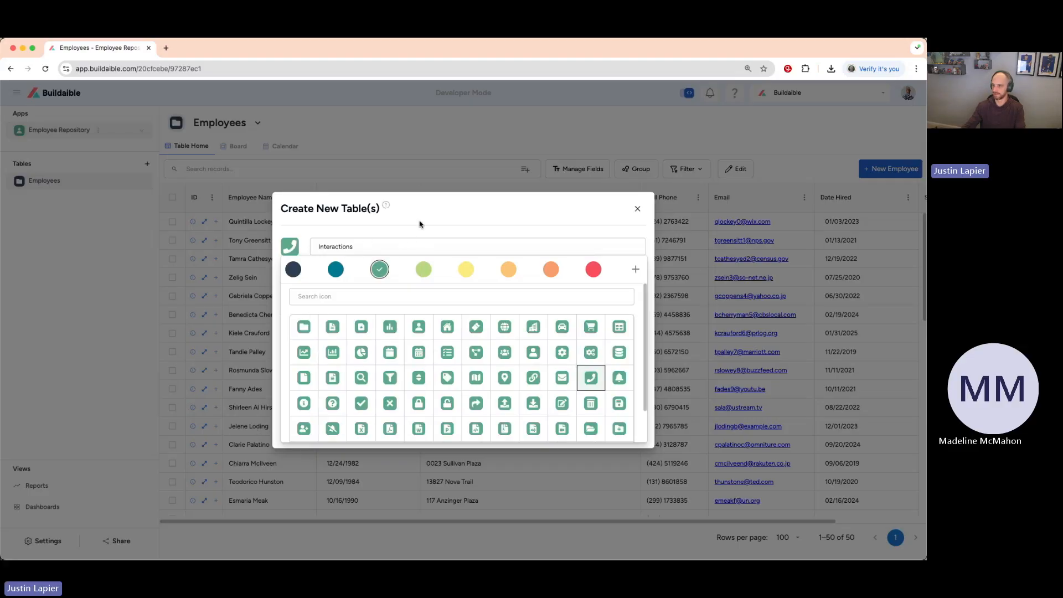
click(421, 225)
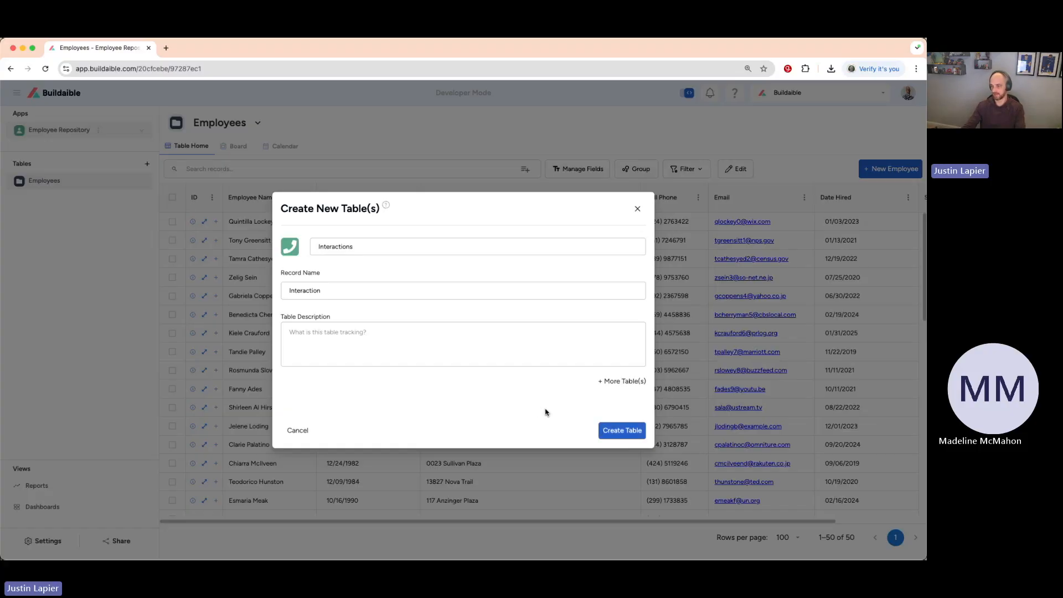
click(618, 435)
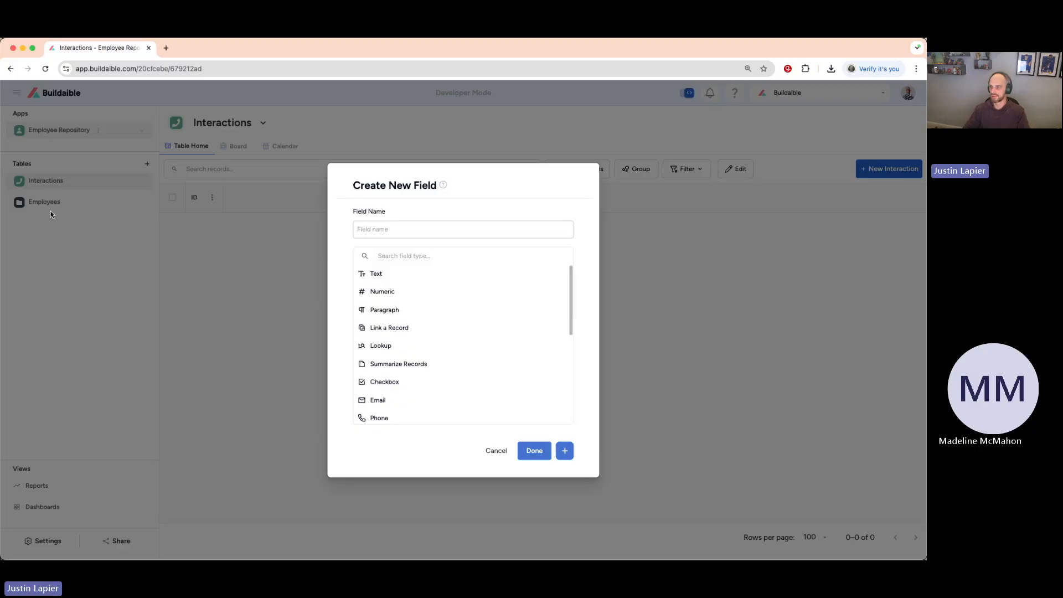
Name the new table's first field Interaction Date and choose Date as its field type.
click(457, 226)
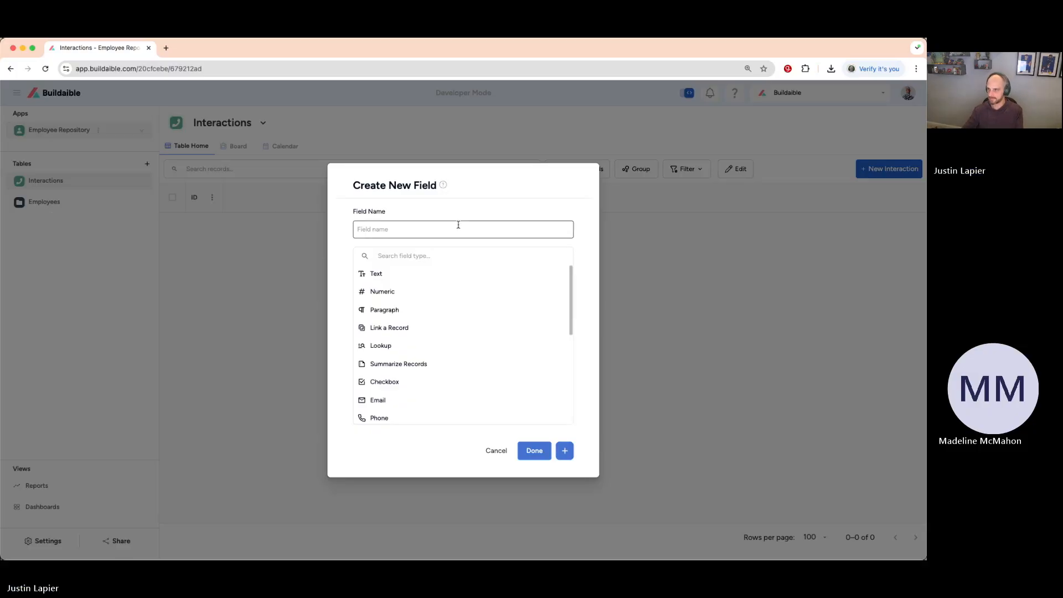
text(Date)
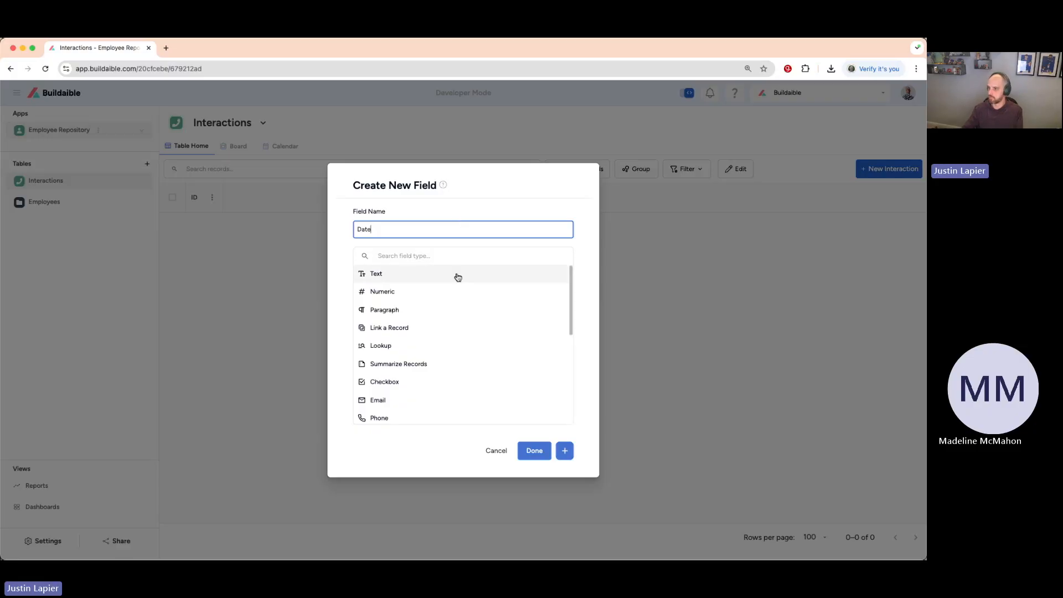
scroll(455, 290, down, 3)
scroll(457, 291, down, 1)
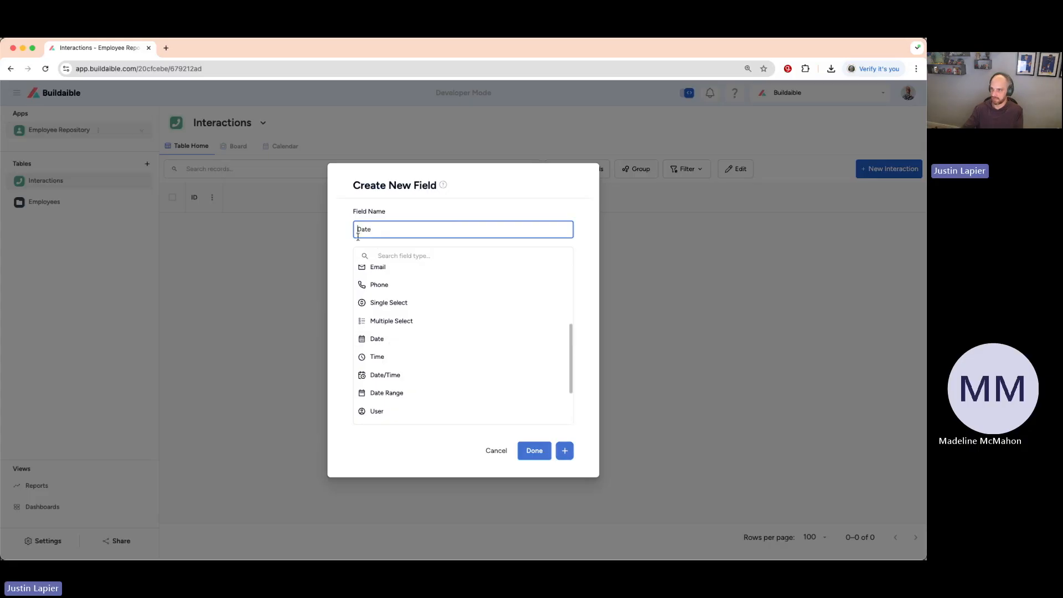
text(Intereaction)
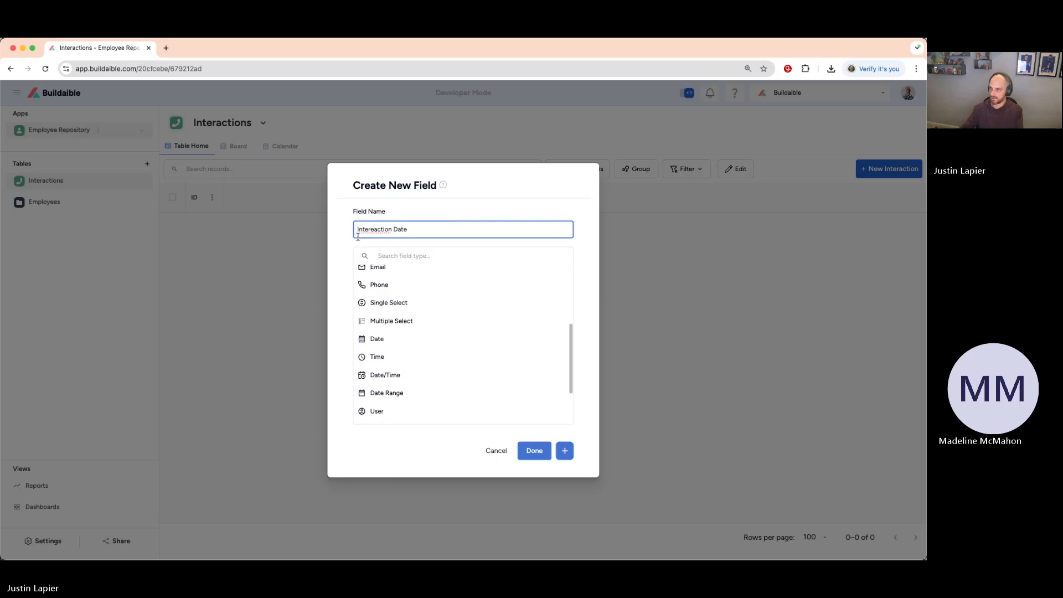
click(375, 230)
key(BackSpace)
click(427, 216)
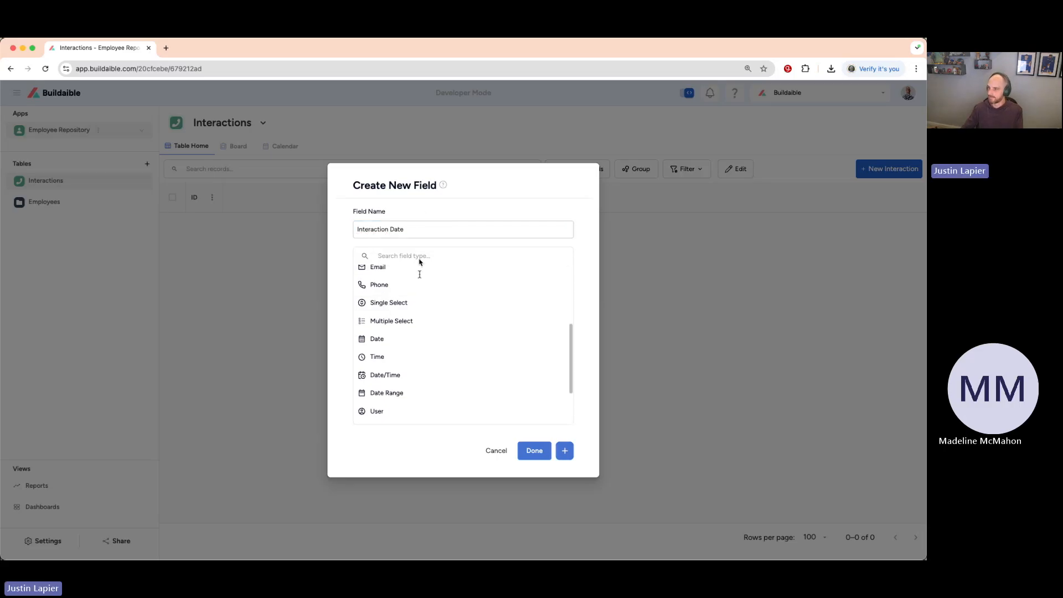
click(393, 341)
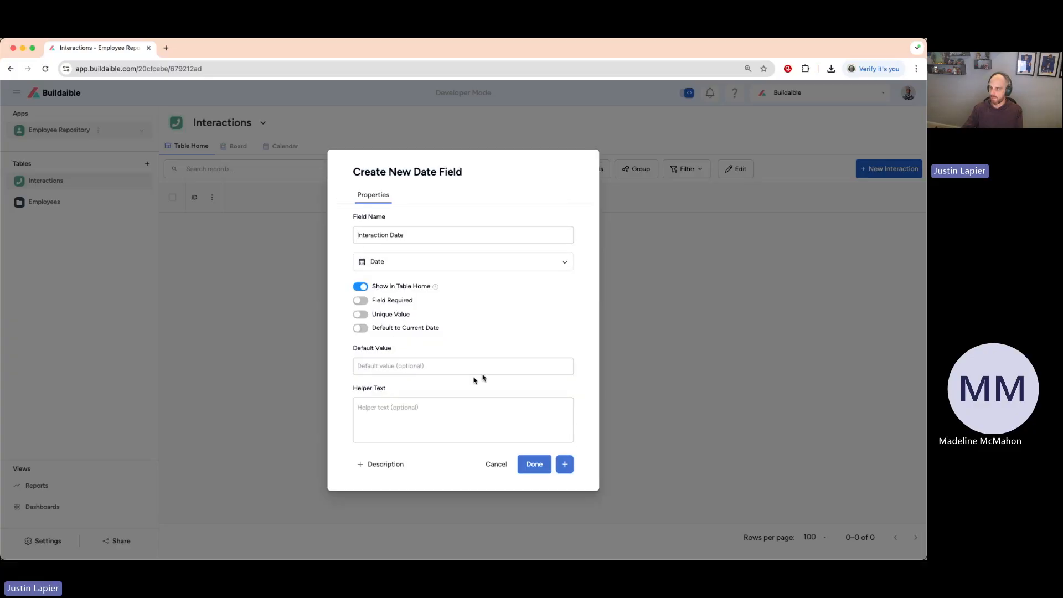
Change the field's type to Date/Time and rename it Interaction Date / Time.
click(430, 259)
scroll(416, 340, down, 5)
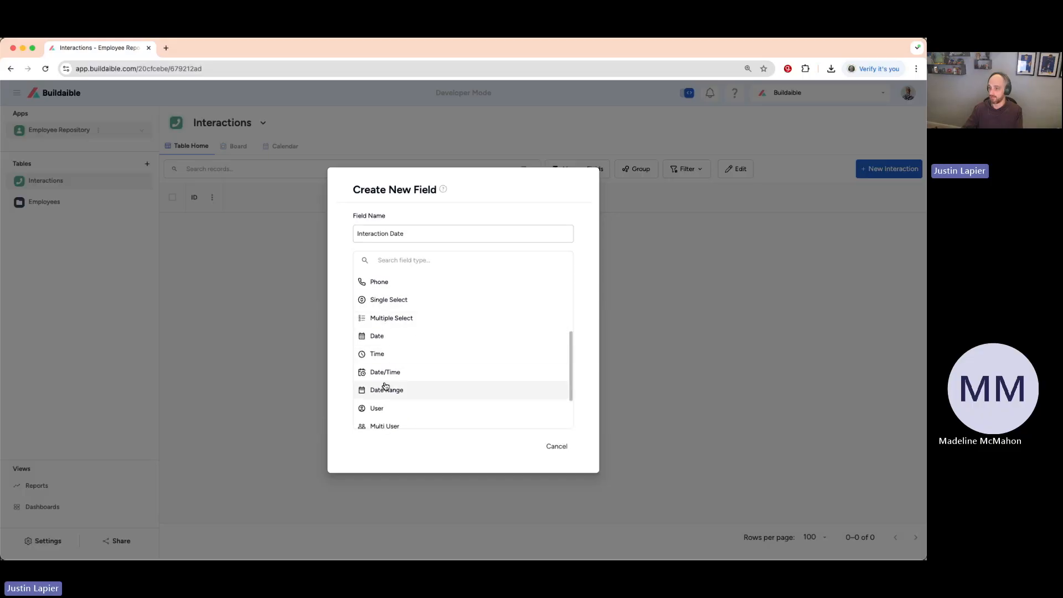
click(384, 374)
click(422, 237)
text(/ Time)
click(441, 197)
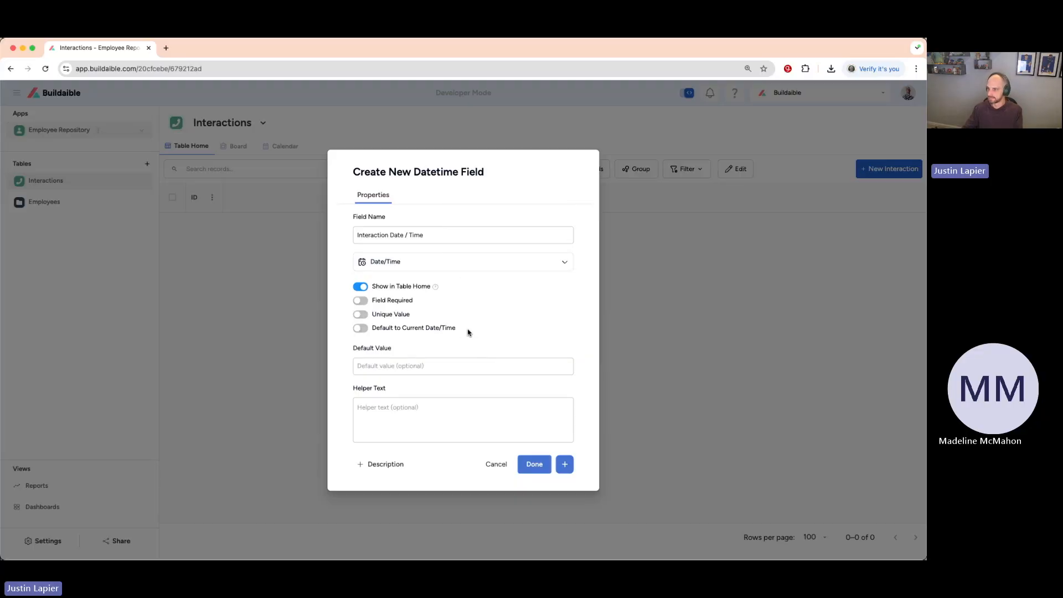
Make the Interaction Date / Time field required, default it to the current date/time, and save it, continuing to another new field.
click(360, 300)
click(360, 328)
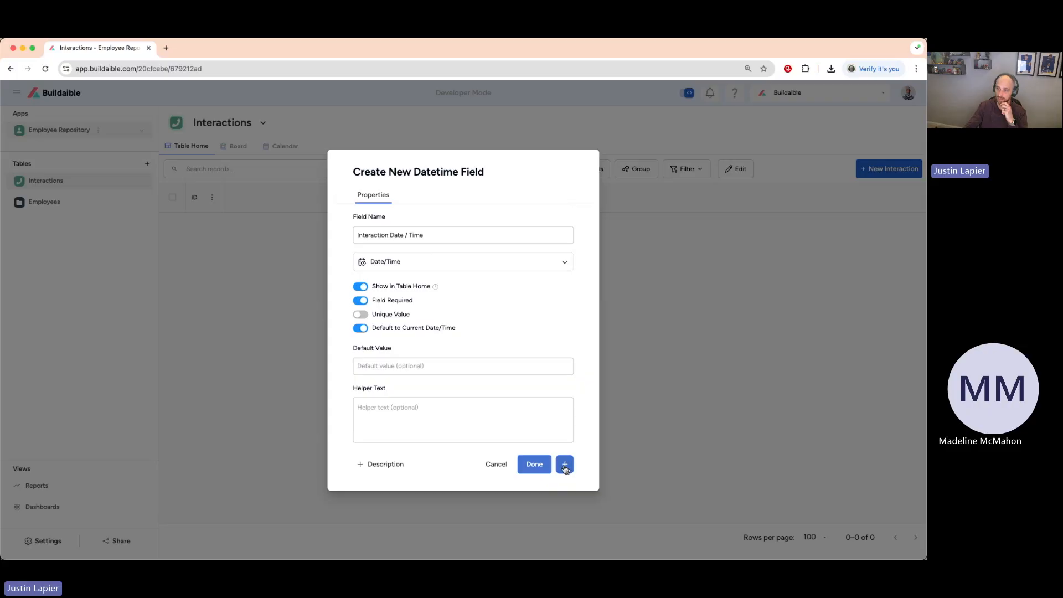
triple_click(434, 236)
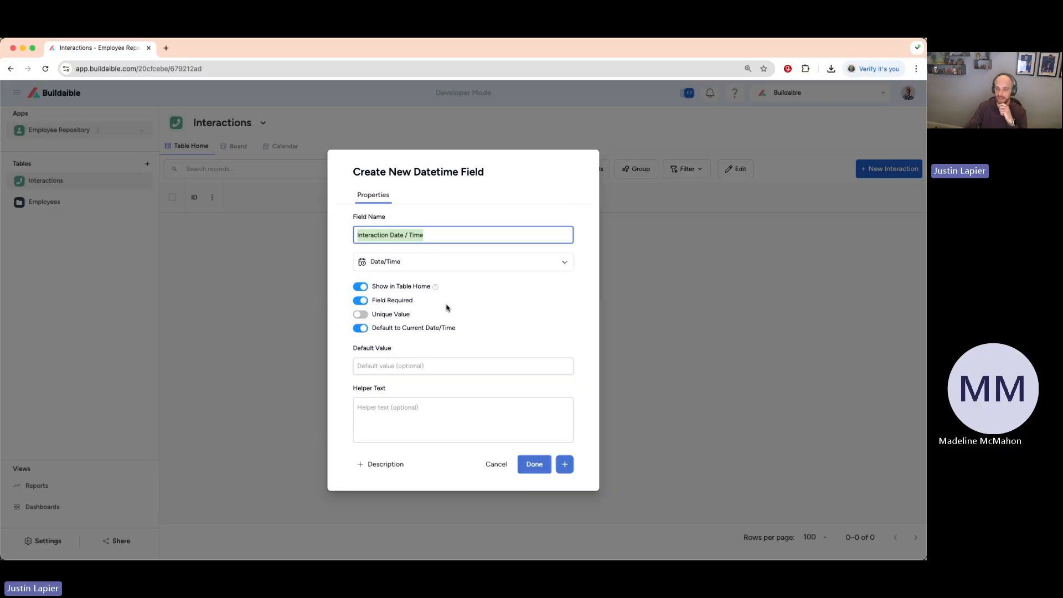
click(466, 309)
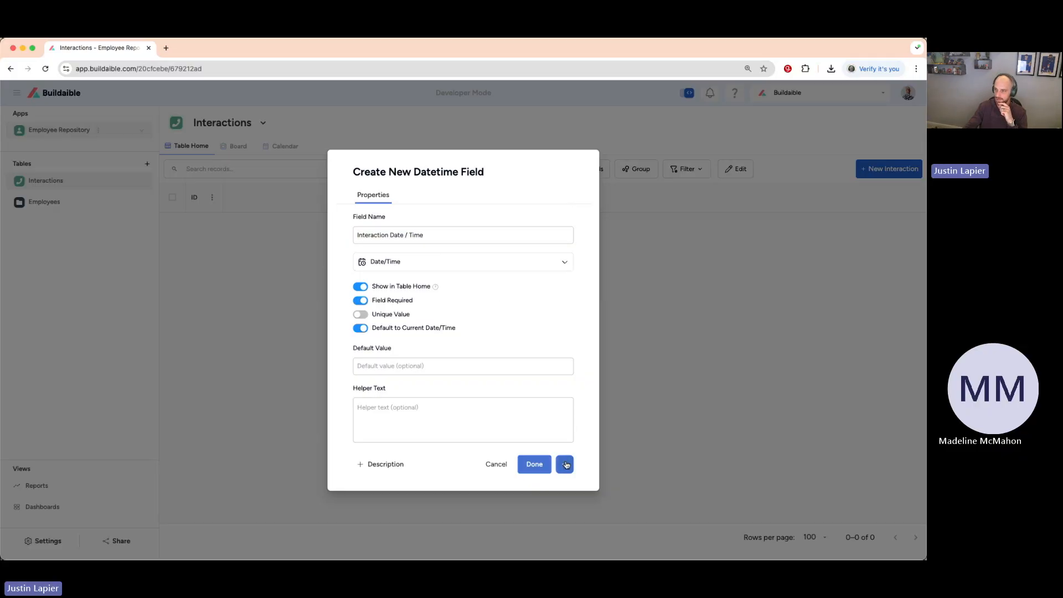
click(565, 464)
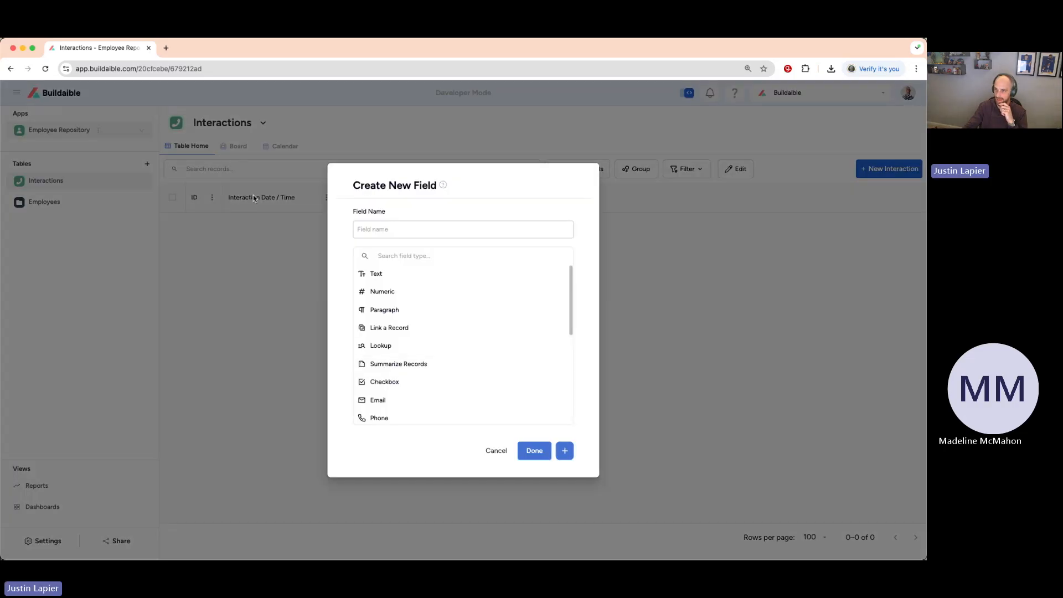
Name the new Interactions field Type and choose Single Select as its field type.
click(427, 231)
text(Type)
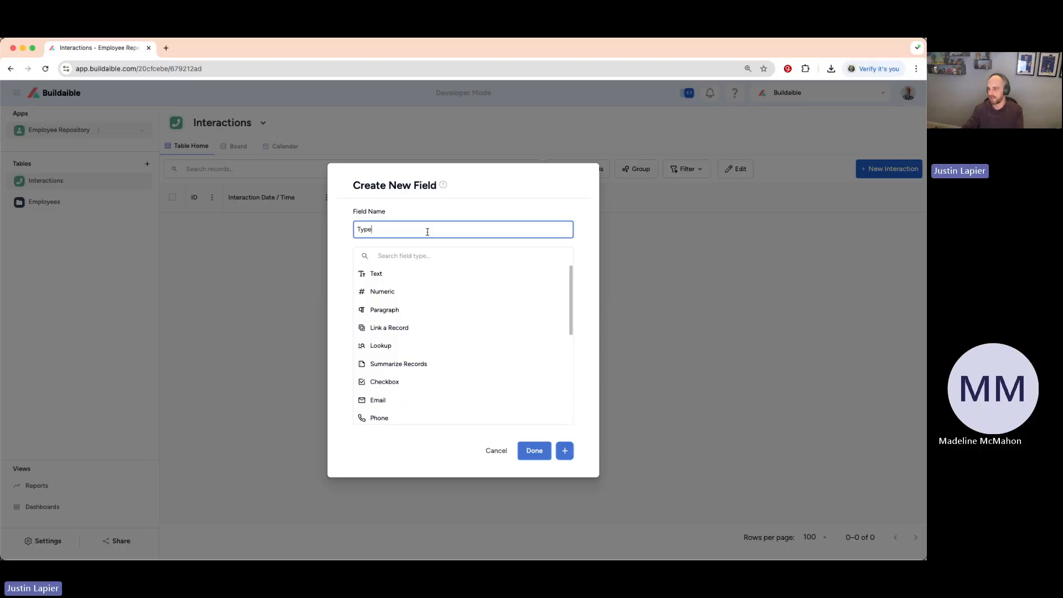
scroll(434, 330, down, 1)
scroll(436, 331, down, 2)
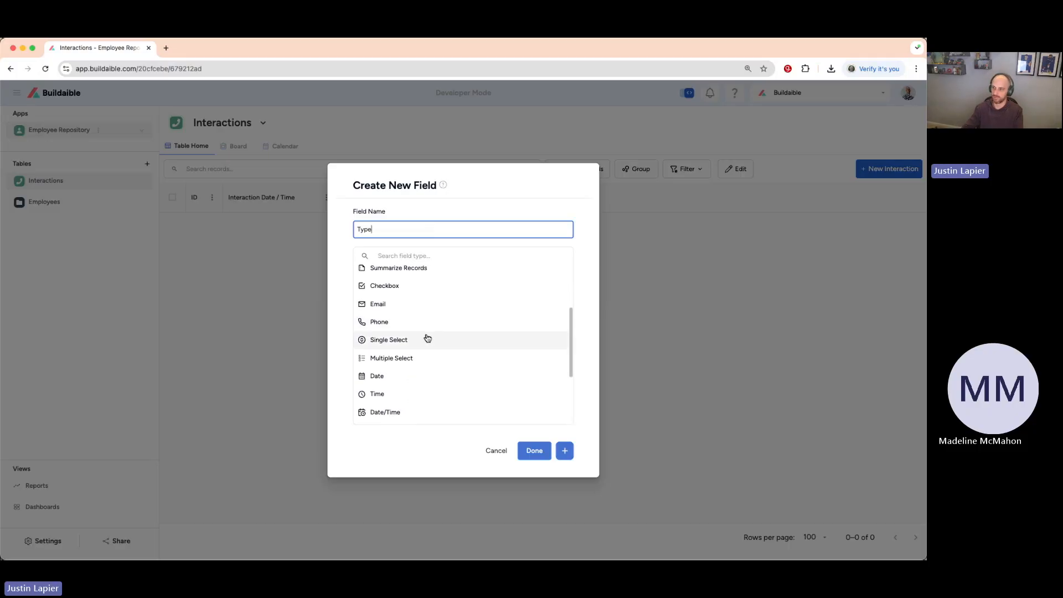
click(427, 339)
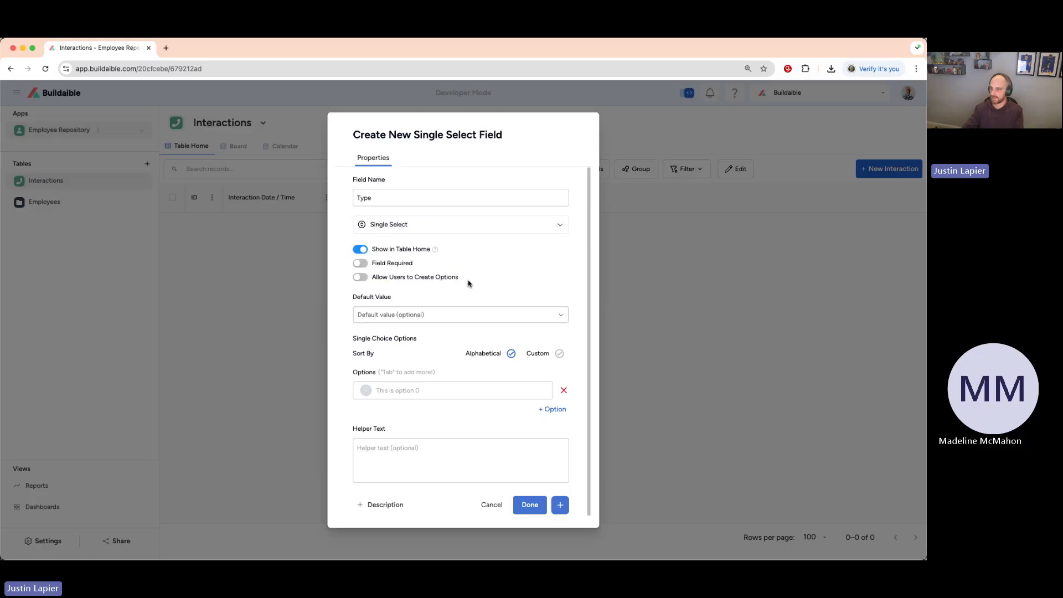
Add a first choice option named Positive Feedback to the Type field and colour it green.
click(385, 387)
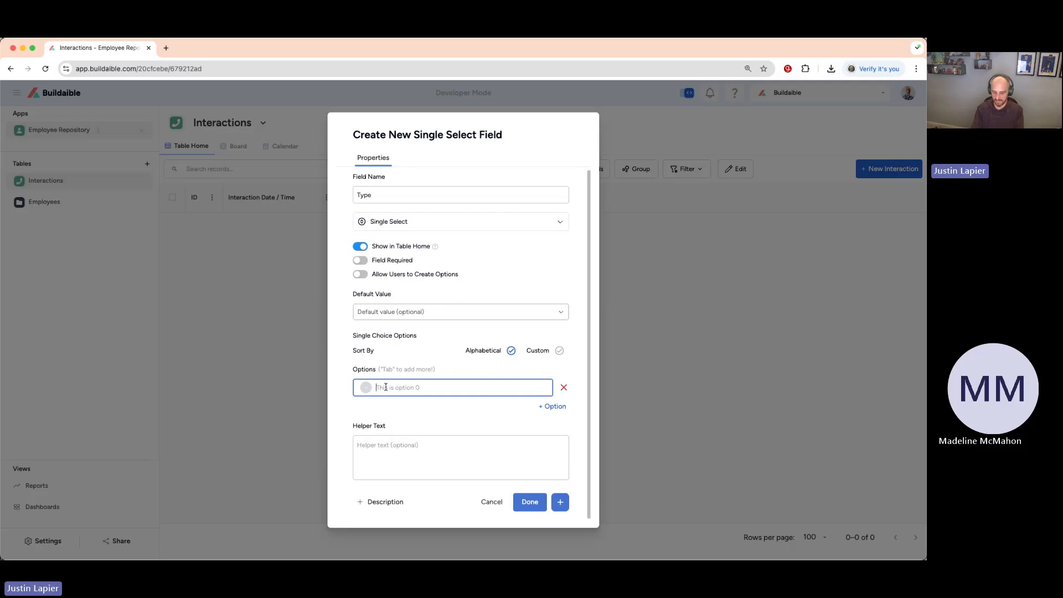
text(Positive)
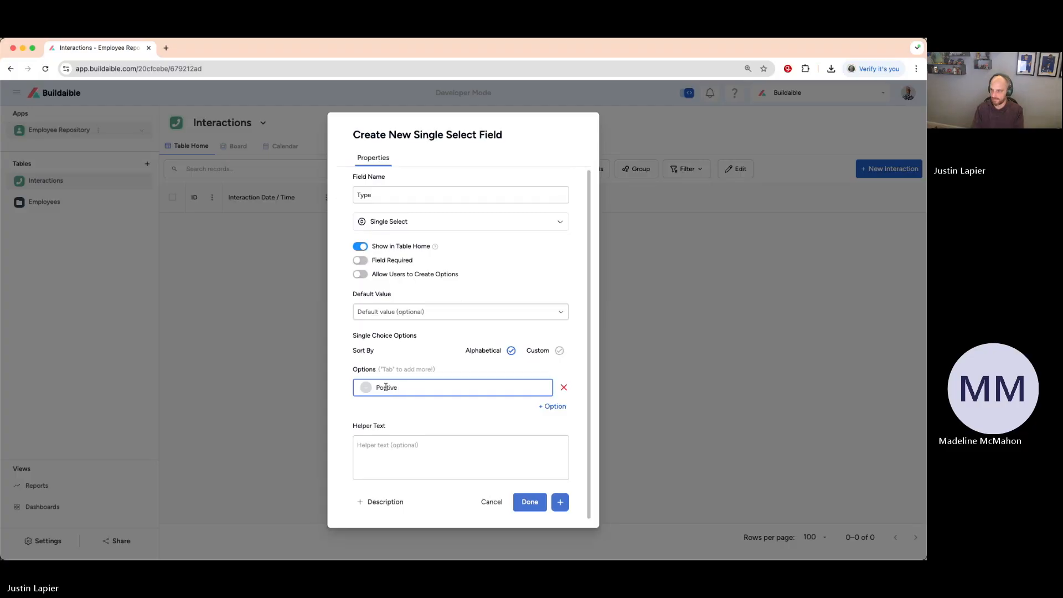
key(BackSpace)
key(BackSpace)
text(itive Feedback)
click(366, 387)
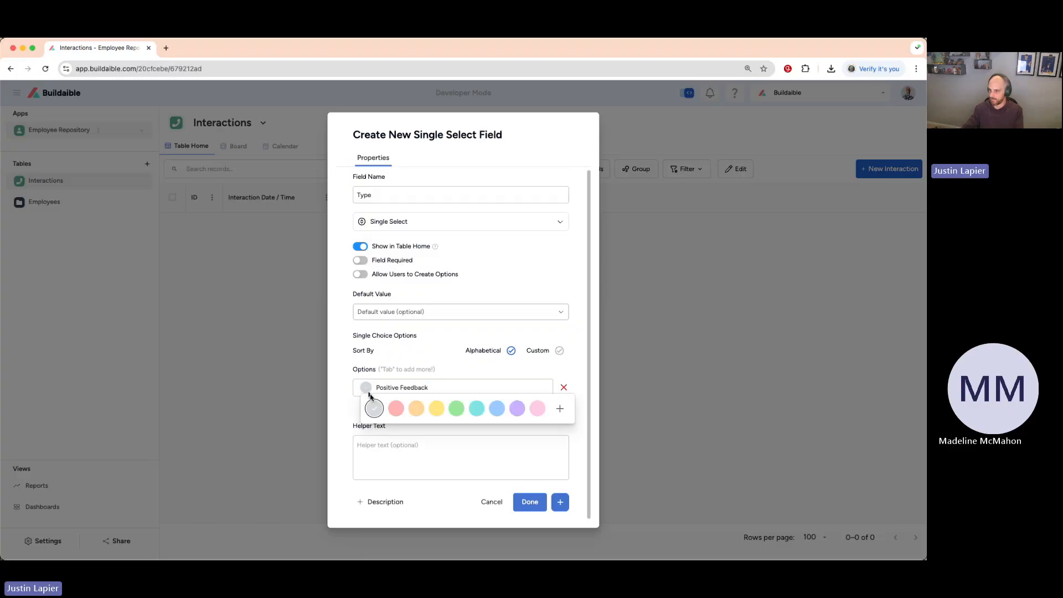
click(456, 408)
Add a second choice option named Negative Feedback (Area of Opportunity) to the Type field.
click(549, 407)
click(405, 408)
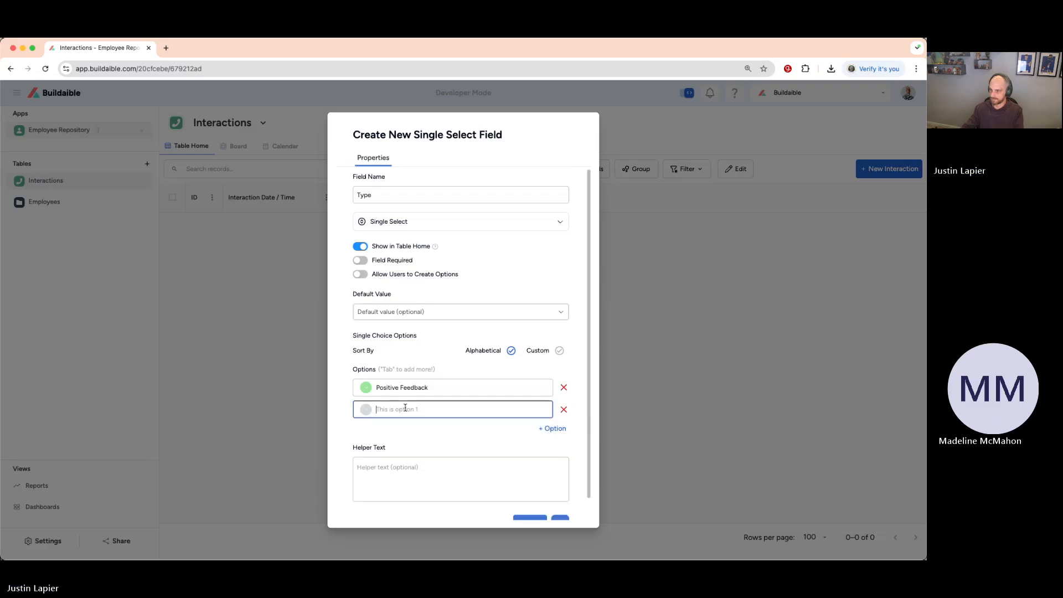
text(Negativate)
key(BackSpace)
key(BackSpace)
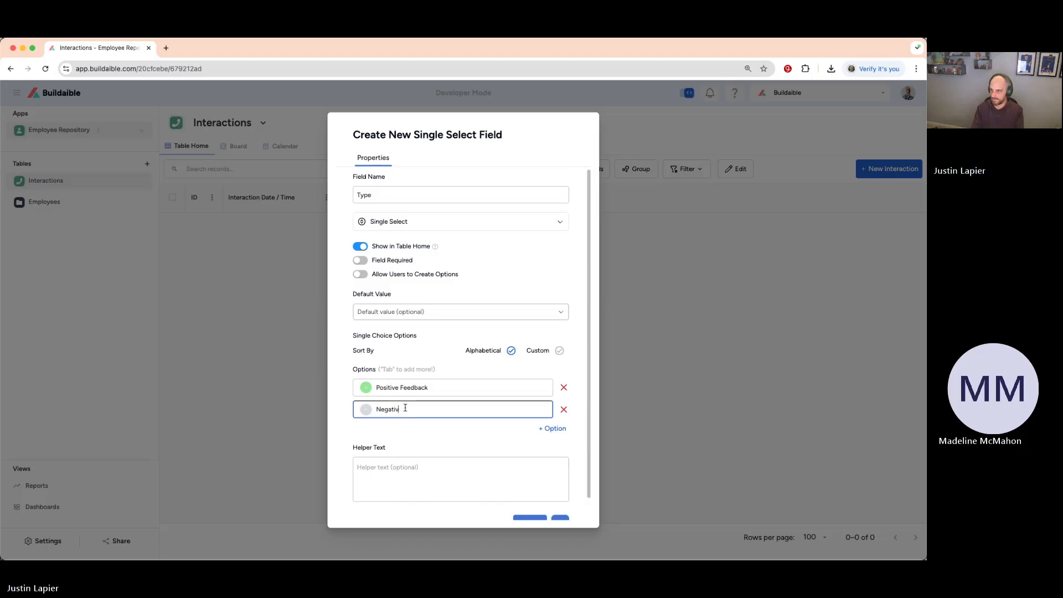
text(e Feedback)
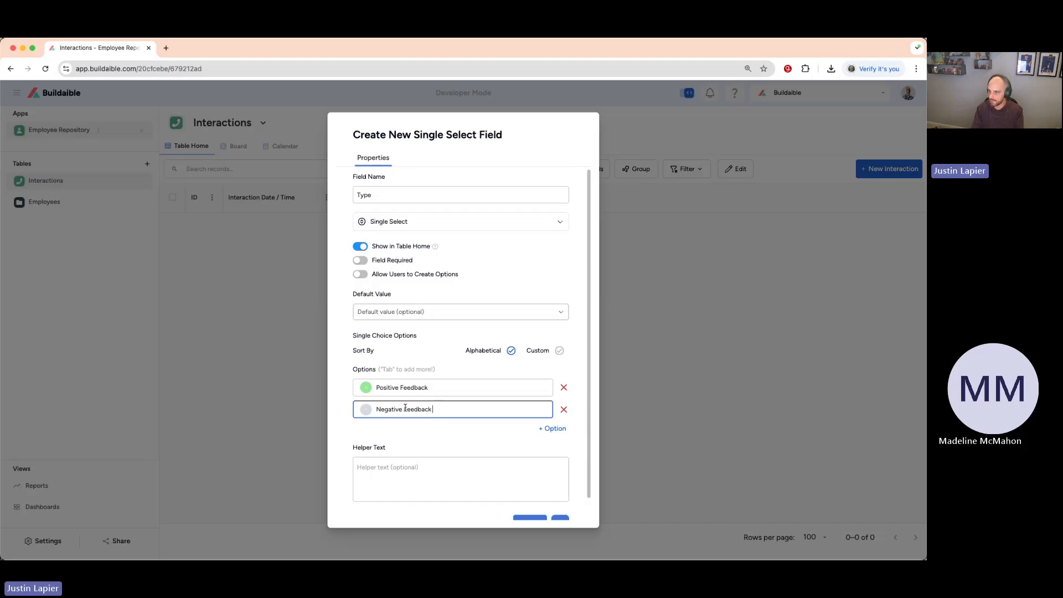
text( (Area of Ou)
key(BackSpace)
text(pp)
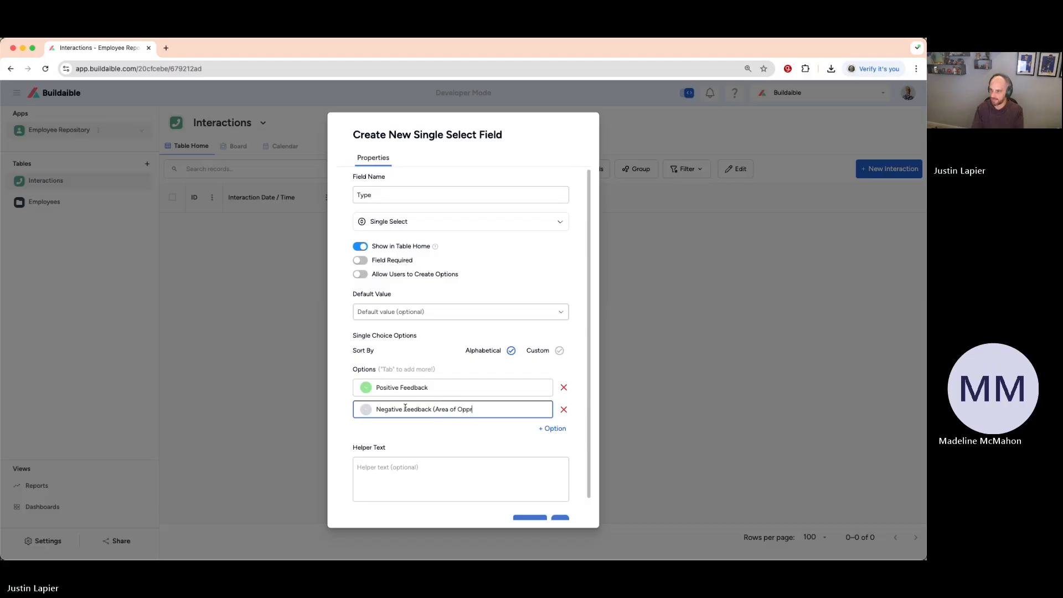
text(orutn)
key(BackSpace)
text(tunity))
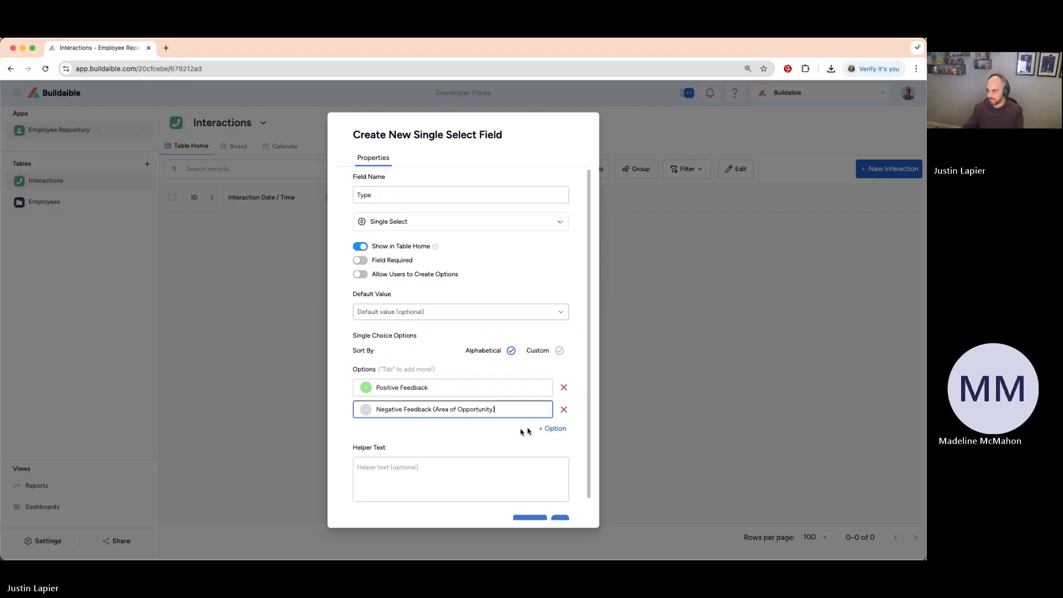
Add a blank third option and colour the Negative Feedback (Area of Opportunity) option light red.
click(556, 429)
click(402, 431)
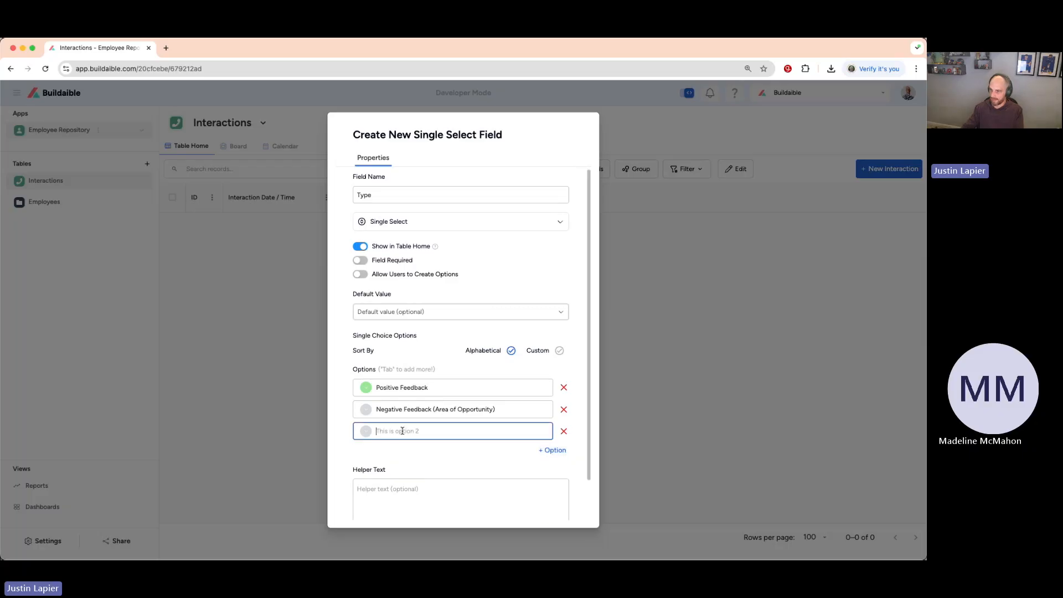
click(366, 430)
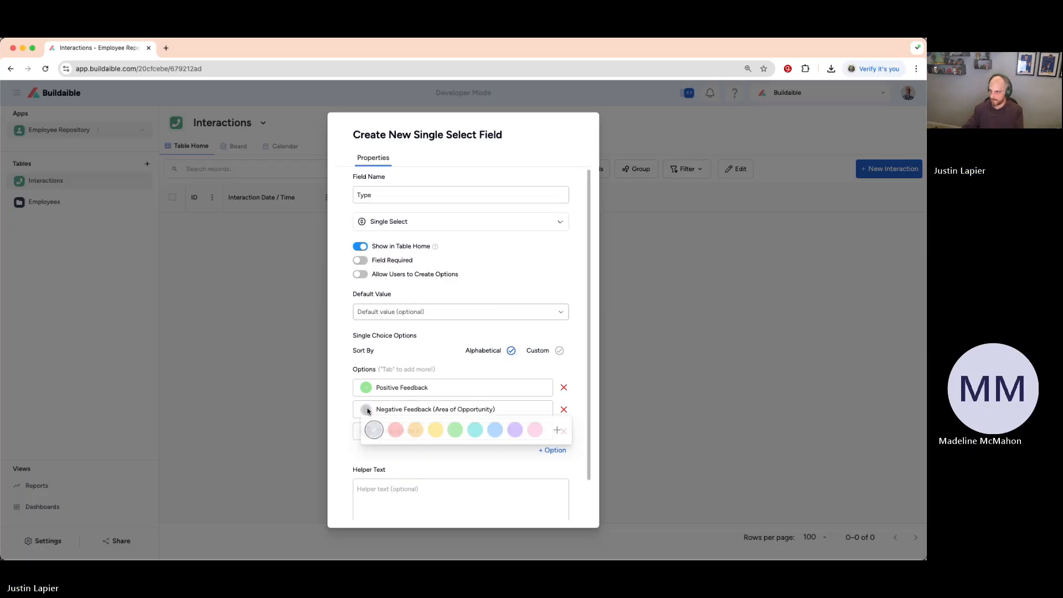
click(395, 432)
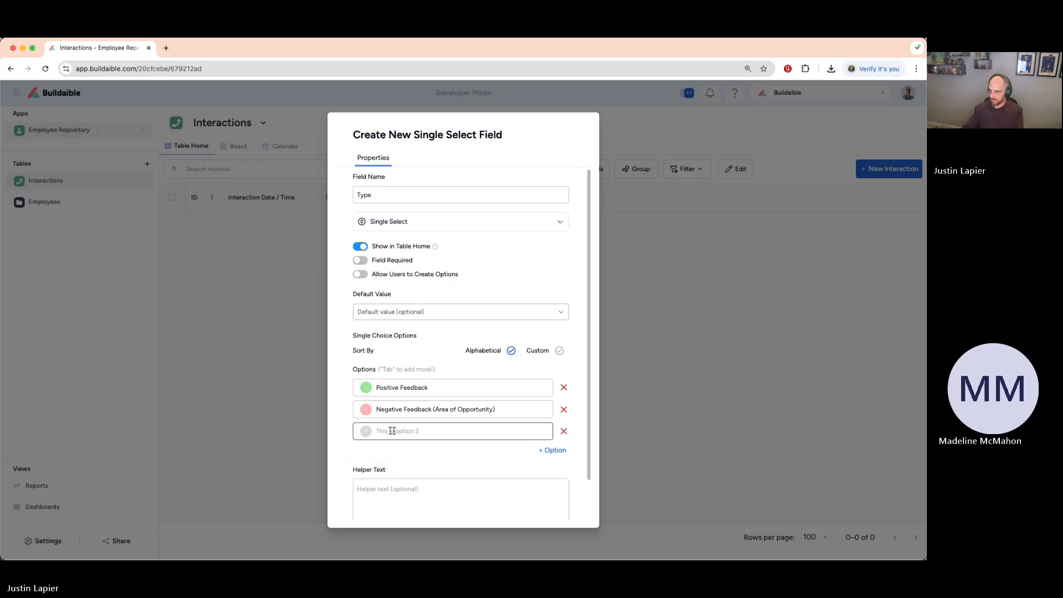
Name the third Type option 1v1 and colour it blue.
click(398, 430)
text(N)
text(v1)
click(365, 431)
click(496, 452)
Add a fourth Type option named Annual Review and colour it yellow.
click(550, 447)
click(394, 450)
text(An)
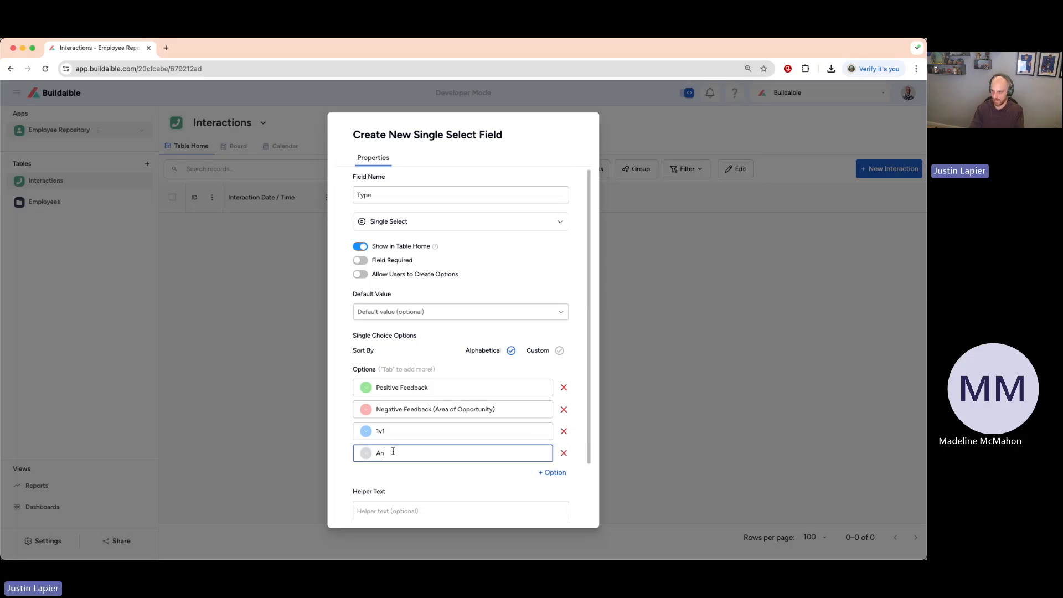
text(nual Review)
click(366, 453)
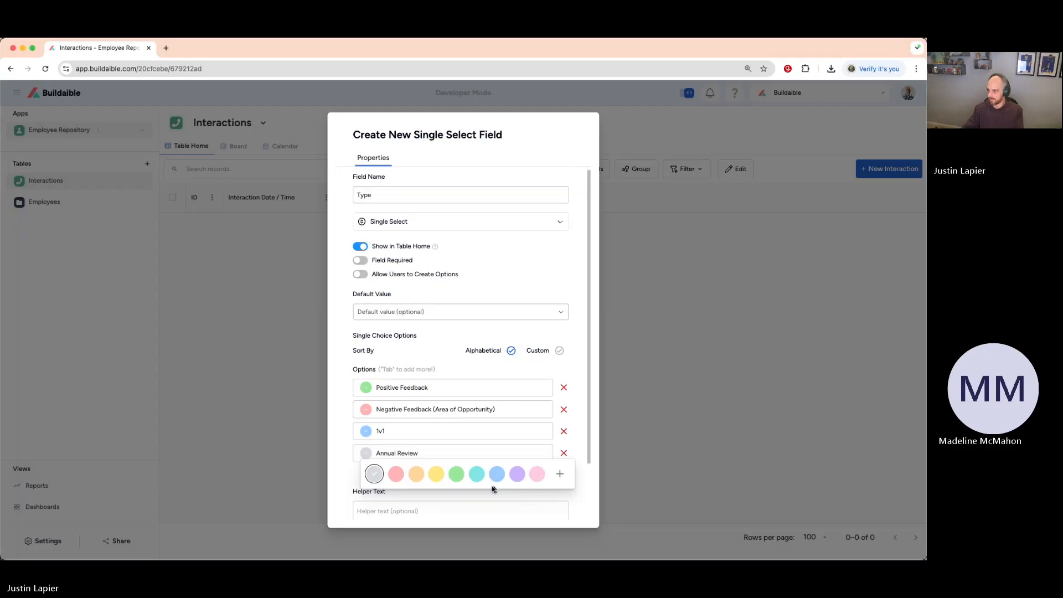
click(435, 475)
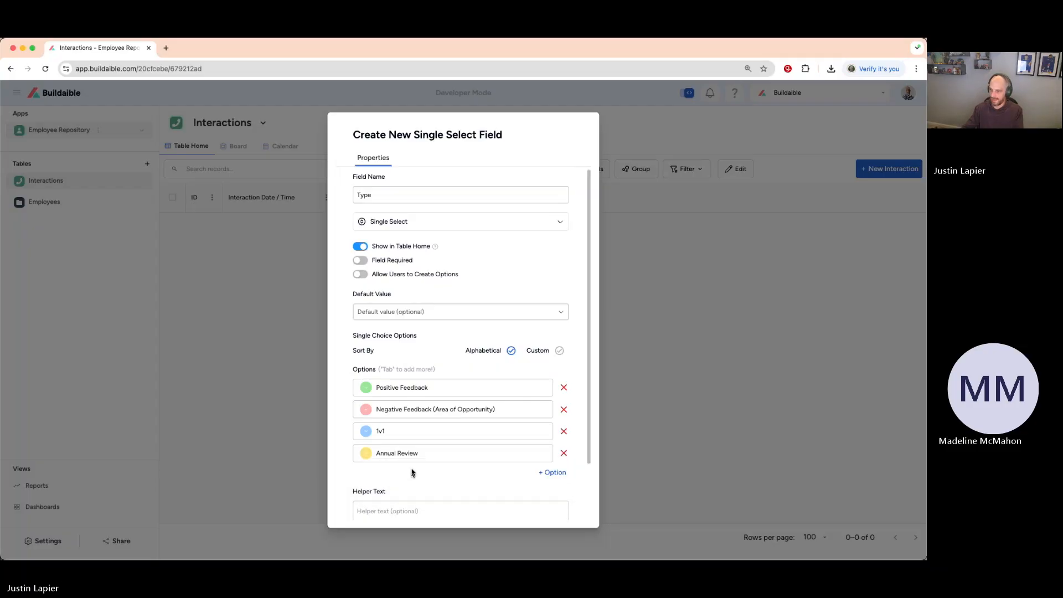
Allow users to create options for the Type field and save it, continuing to another new field.
scroll(425, 435, down, 2)
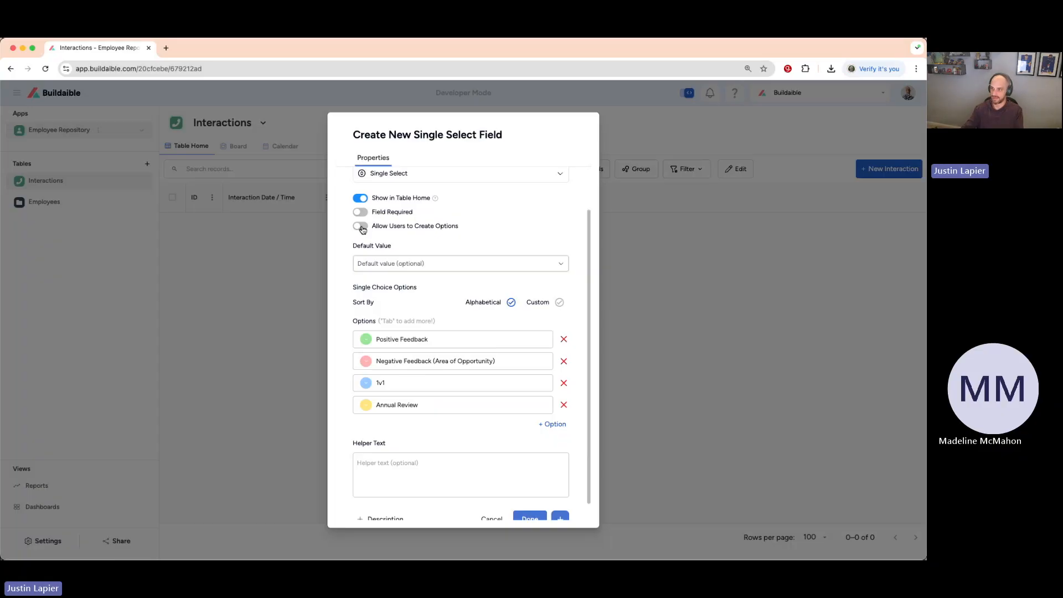
click(360, 226)
scroll(471, 234, down, 1)
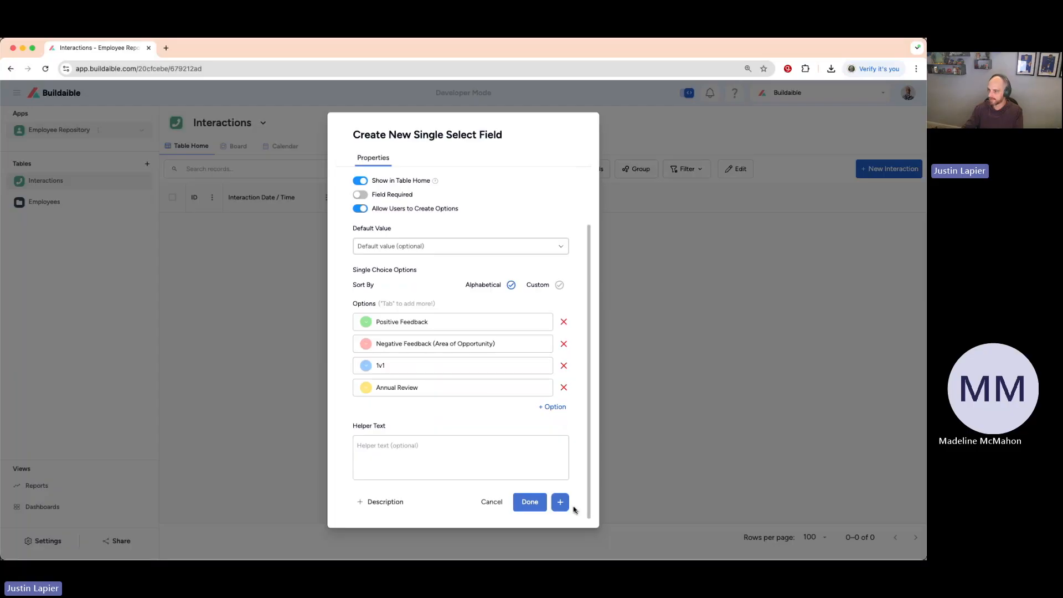
click(560, 502)
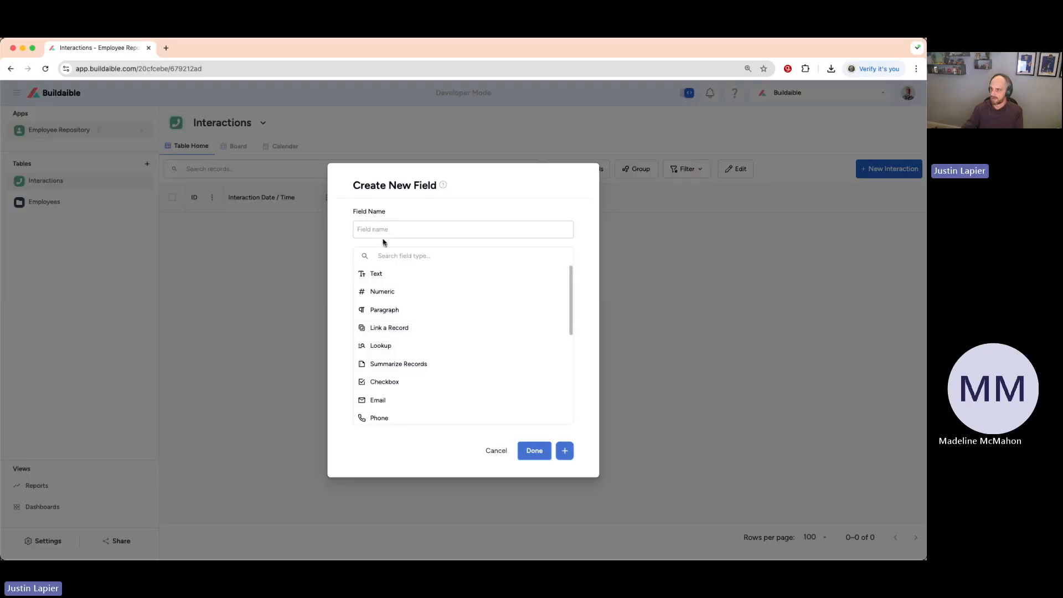
Create a Paragraph field named Details in the Interactions table and save it, continuing to another new field.
click(382, 234)
text(Notes)
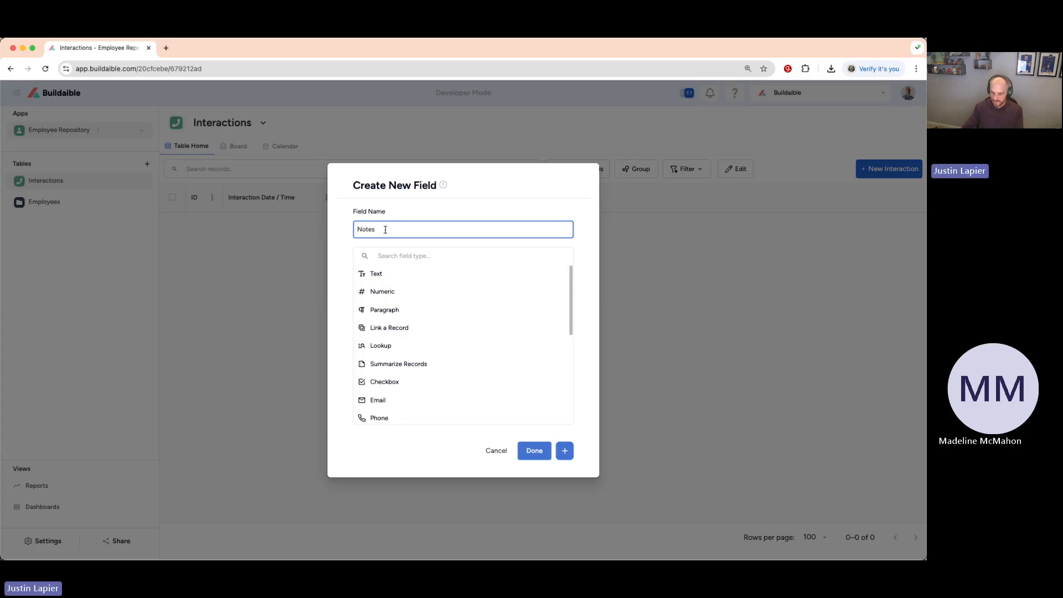
key(BackSpace)
key(BackSpace)
key(BackSpace)
key(BackSpace)
text(Details)
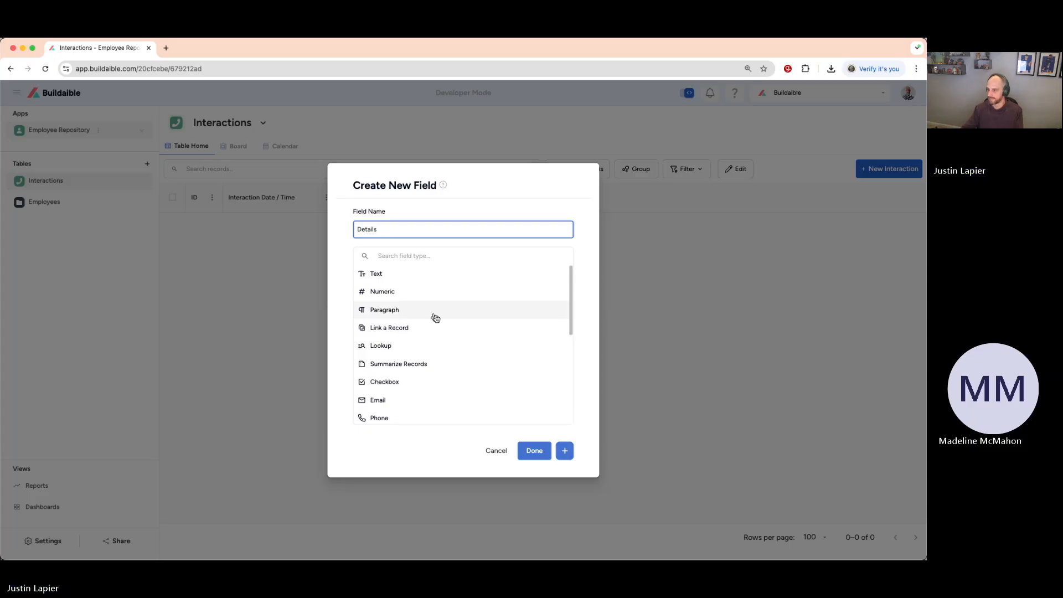
scroll(434, 316, down, 1)
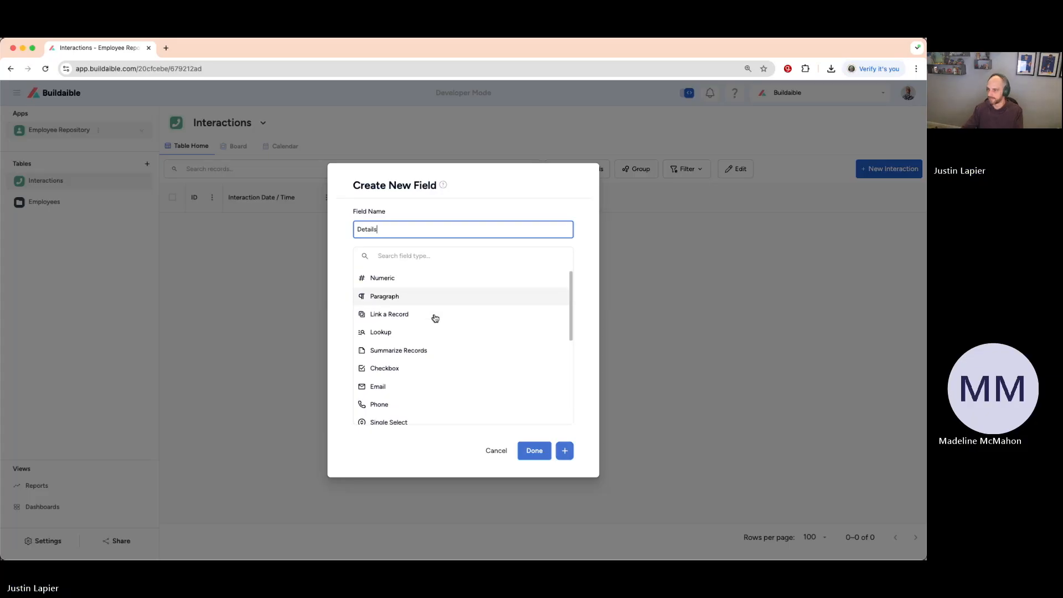
click(391, 297)
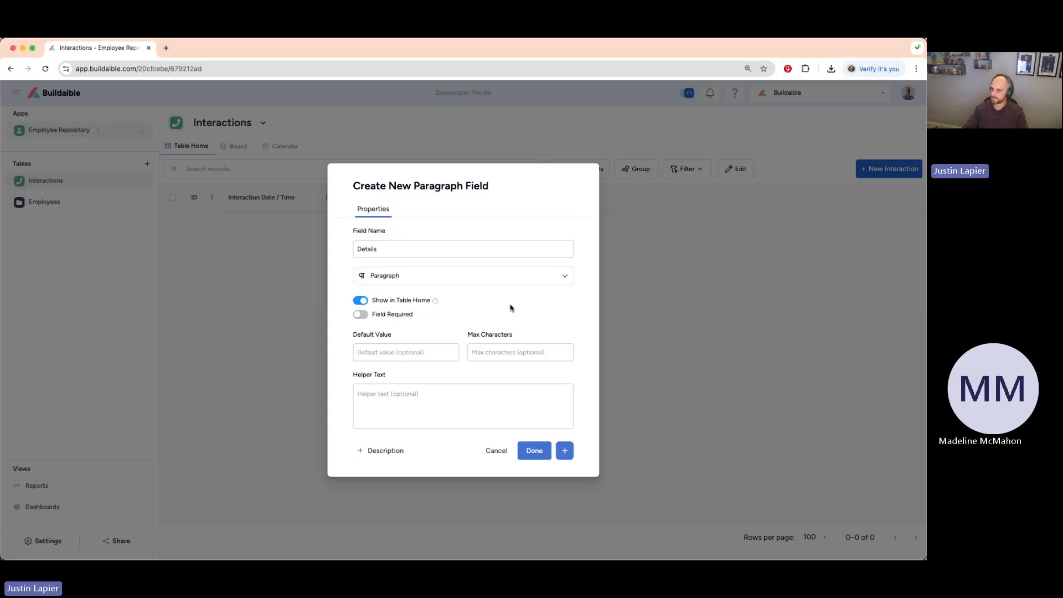
click(566, 451)
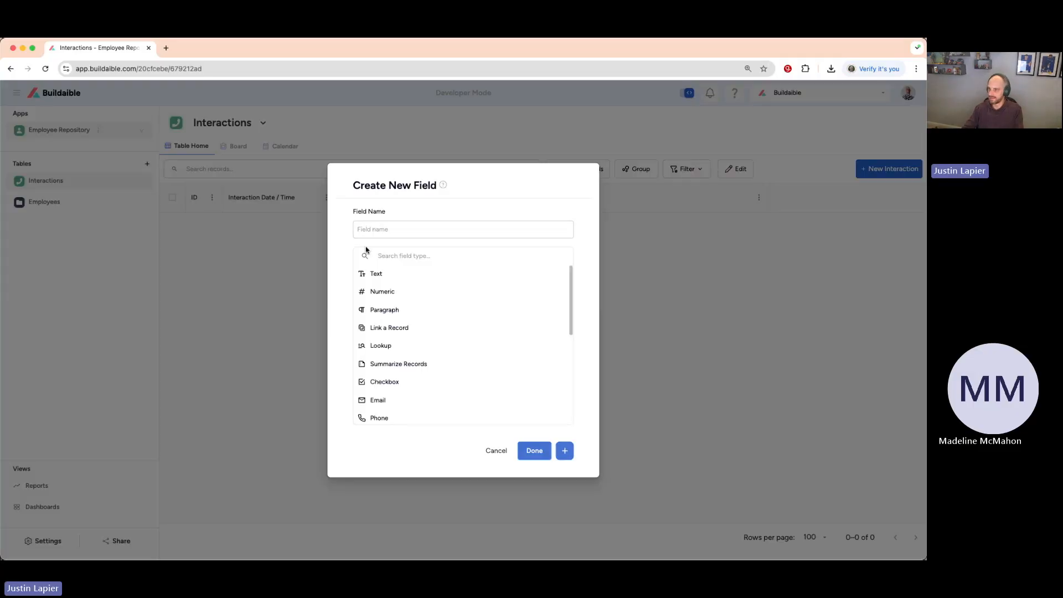
Create a User field named Who Delivered in the Interactions table and save it to finish adding fields.
click(382, 228)
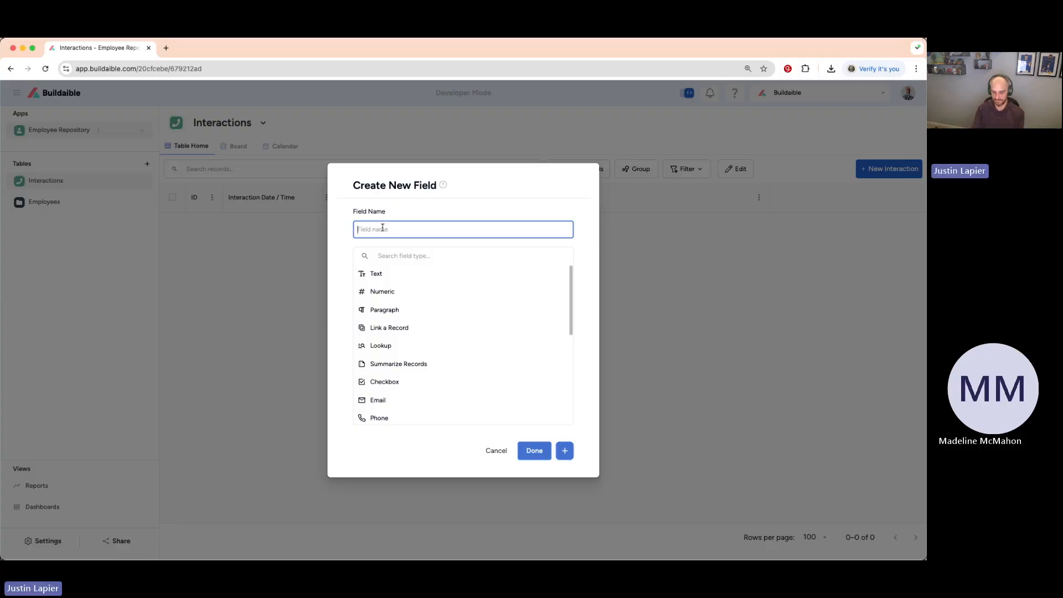
text(Who)
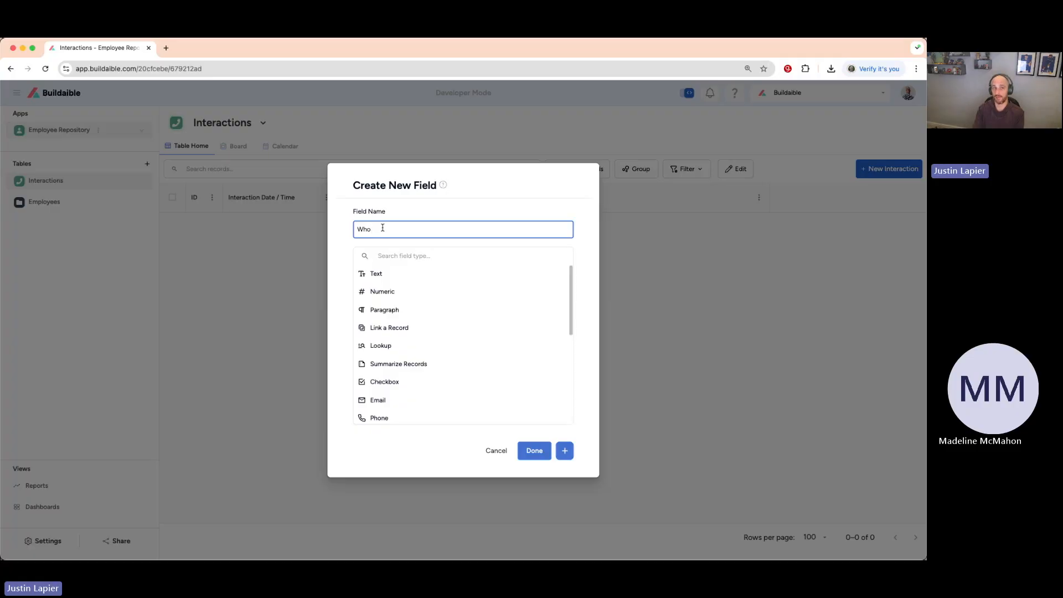
text(Delivered)
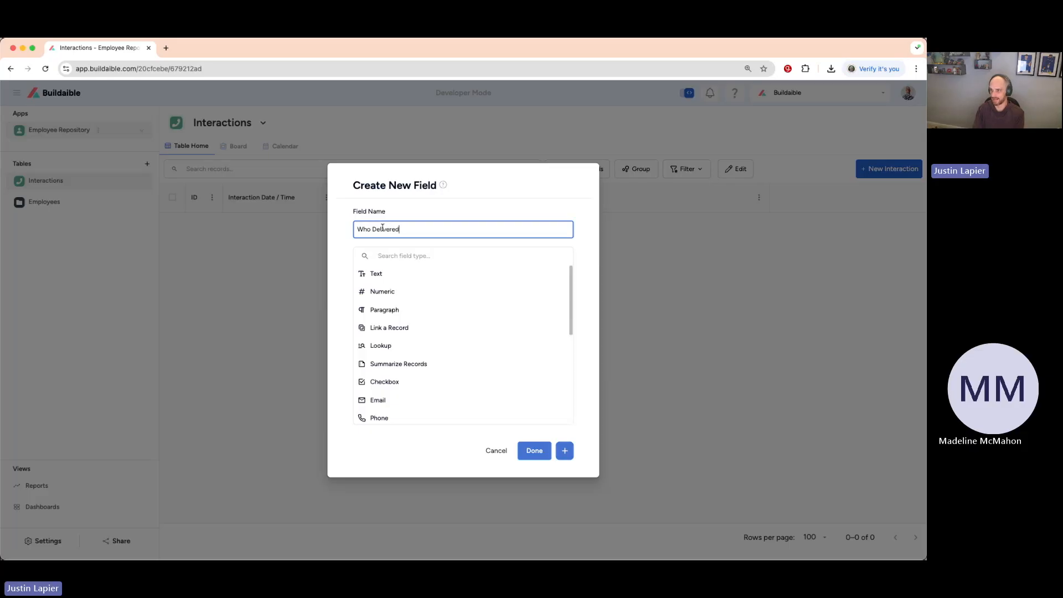
text( n)
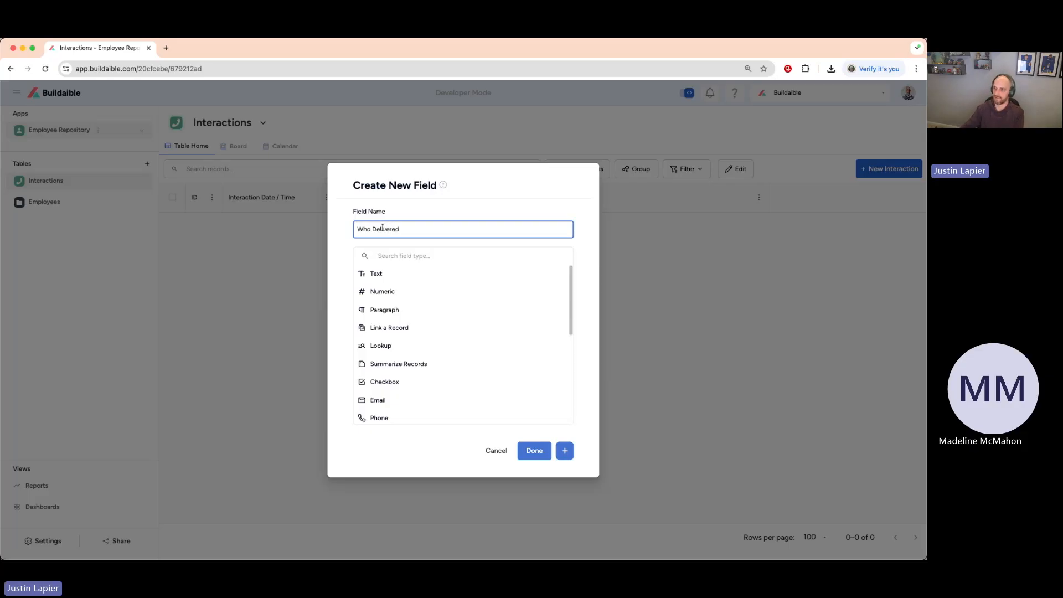
scroll(446, 327, down, 2)
scroll(448, 329, down, 6)
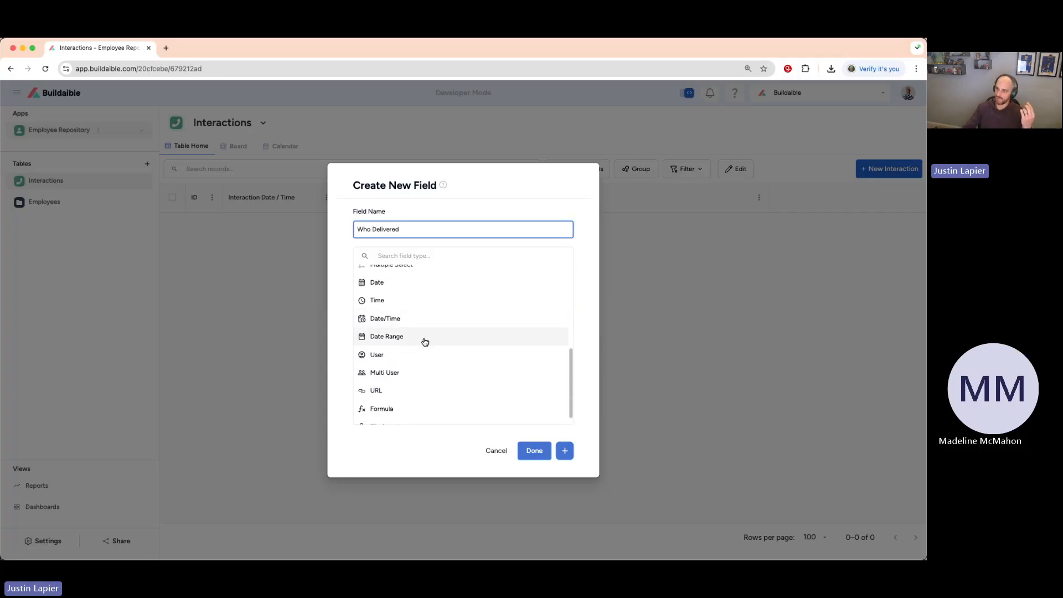
click(395, 357)
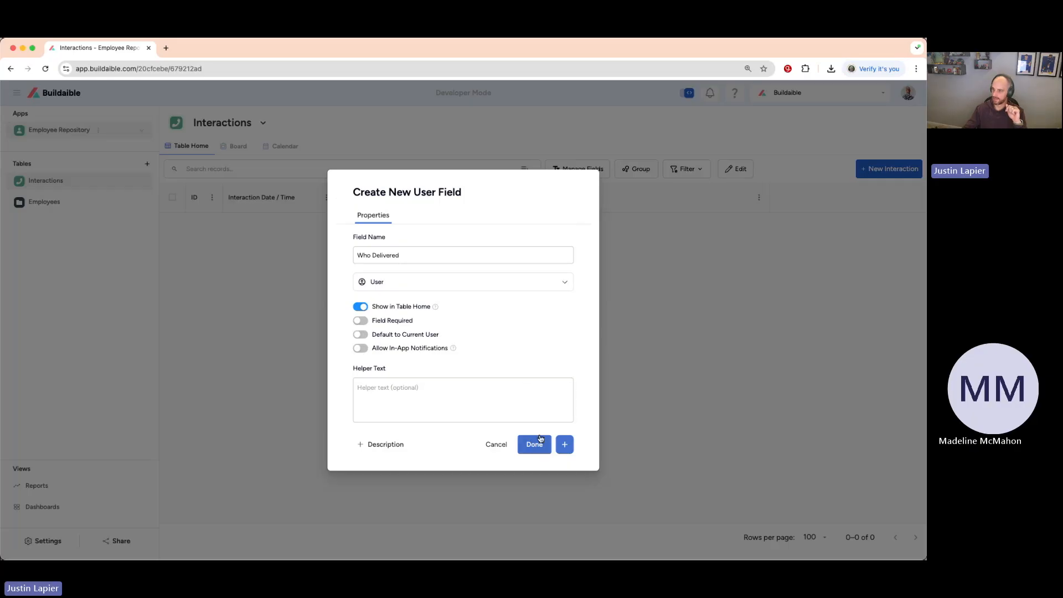
click(531, 445)
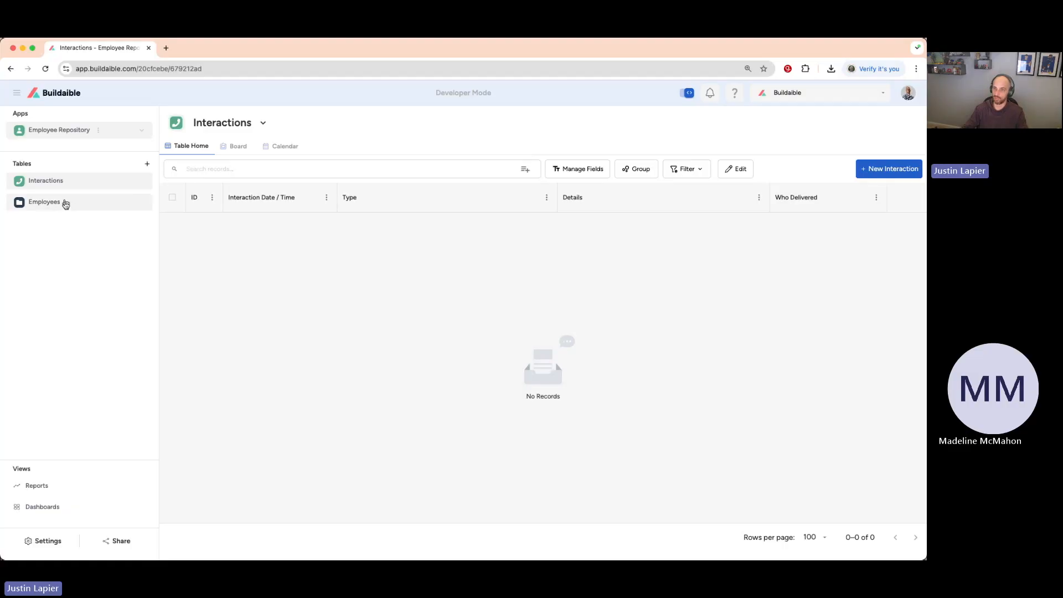
Reorder the app's tables so that Interactions sits below Employees.
drag(73, 183, 72, 209)
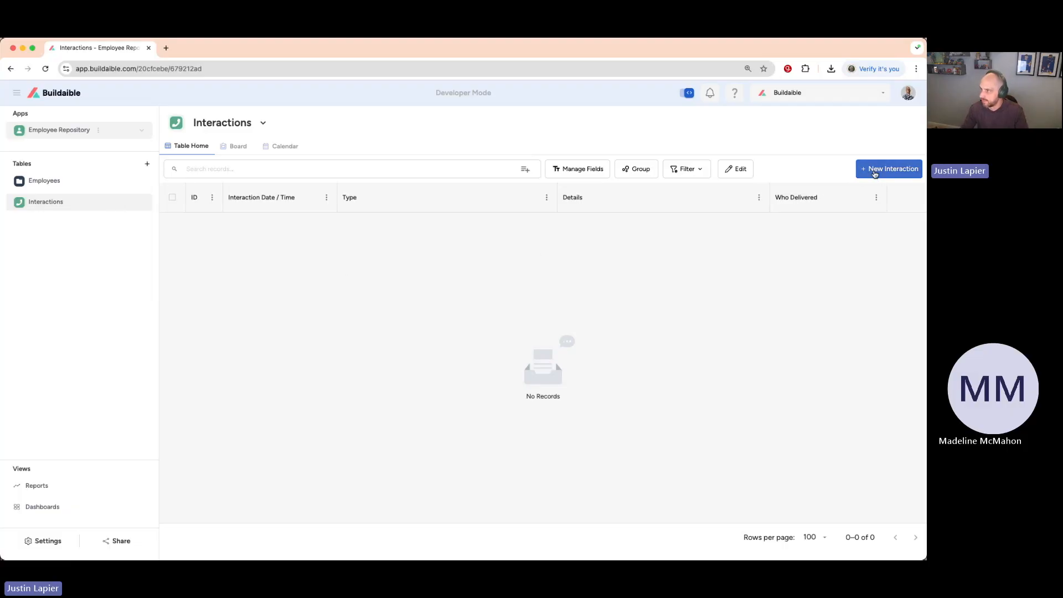
Start a new interaction record and examine the available choices of its Type and Who Delivered fields.
click(874, 171)
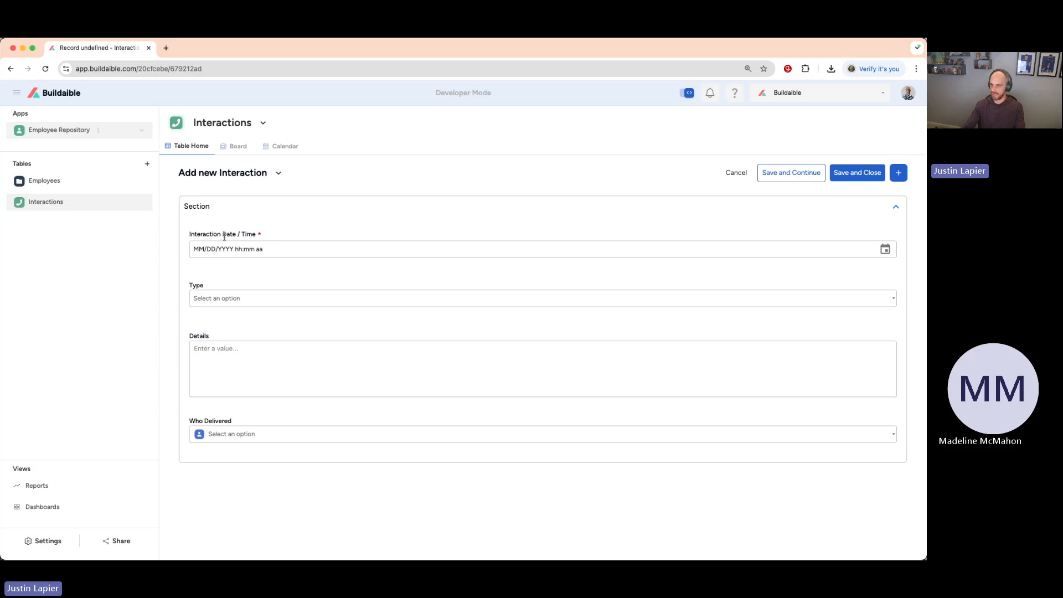
click(233, 299)
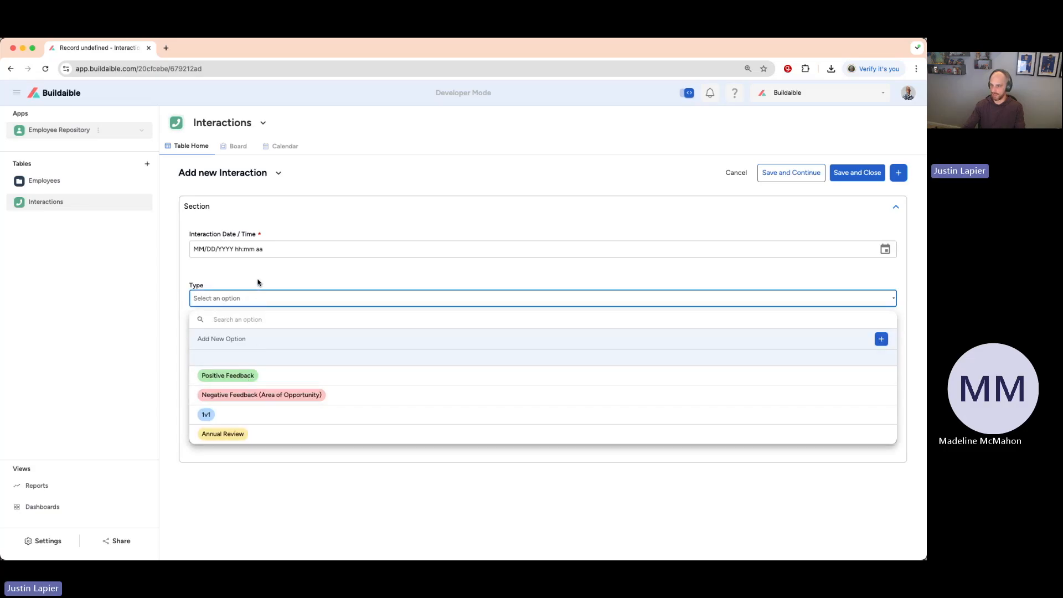
click(258, 283)
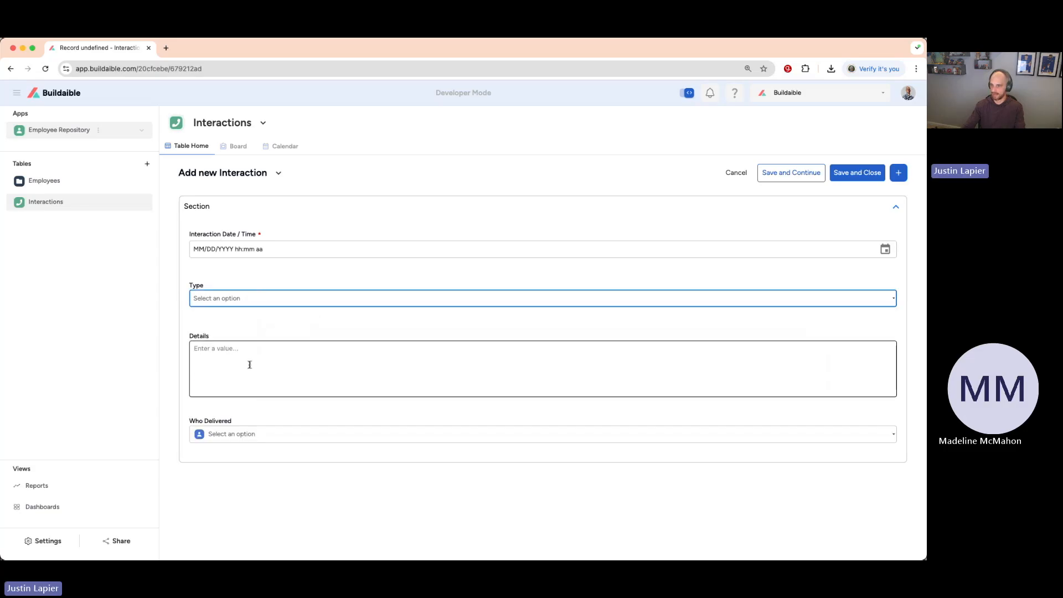
click(283, 435)
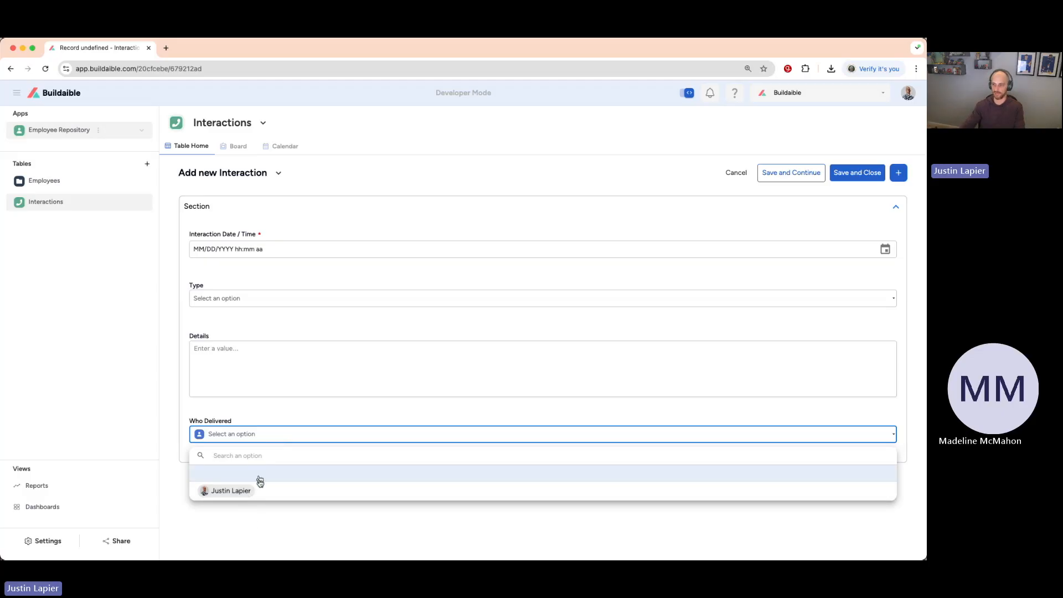
click(241, 410)
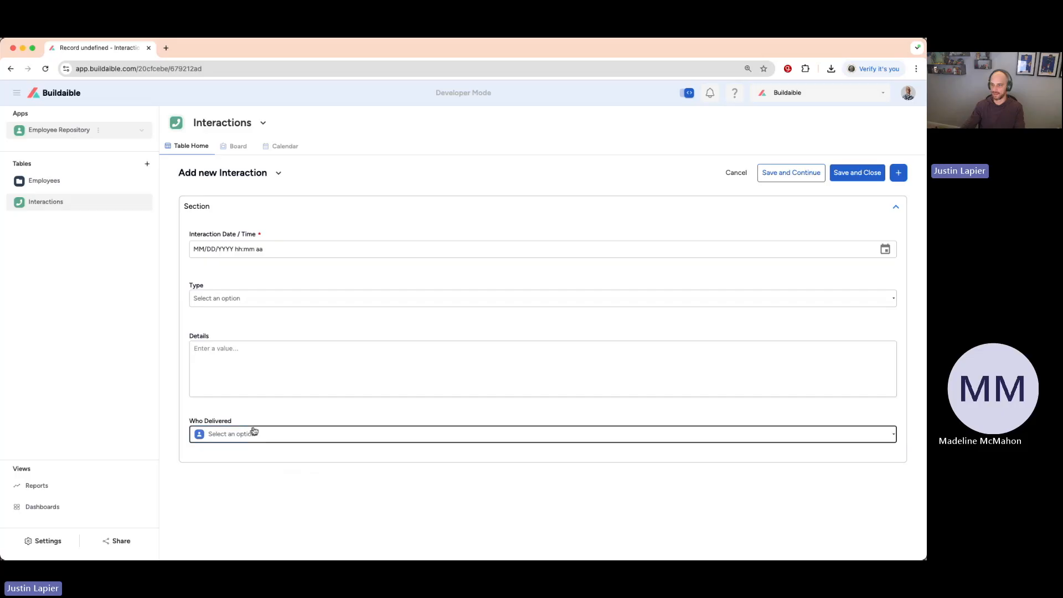
click(279, 247)
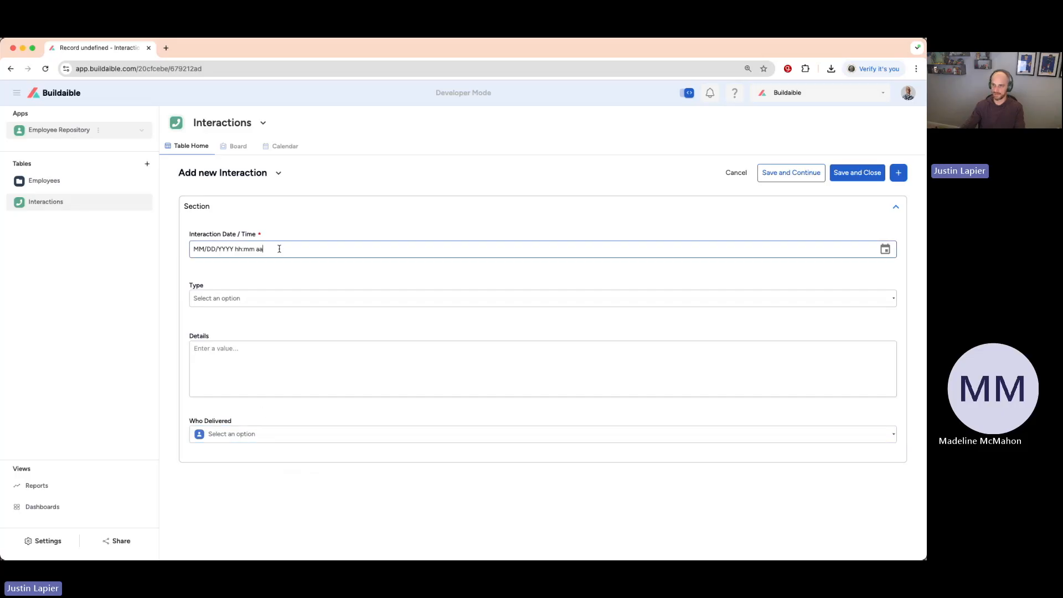
key(super+a)
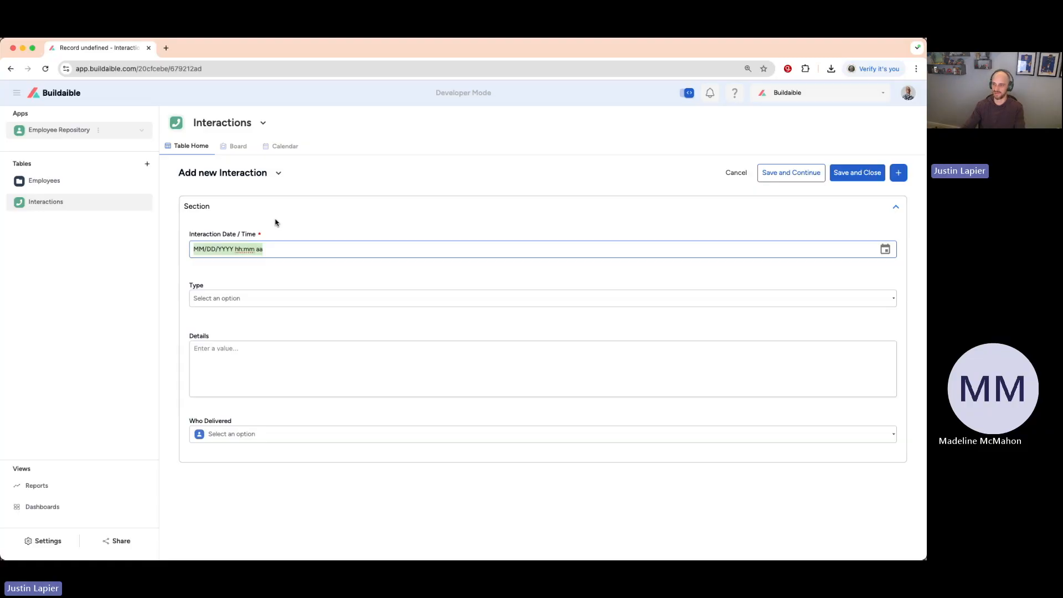
click(299, 230)
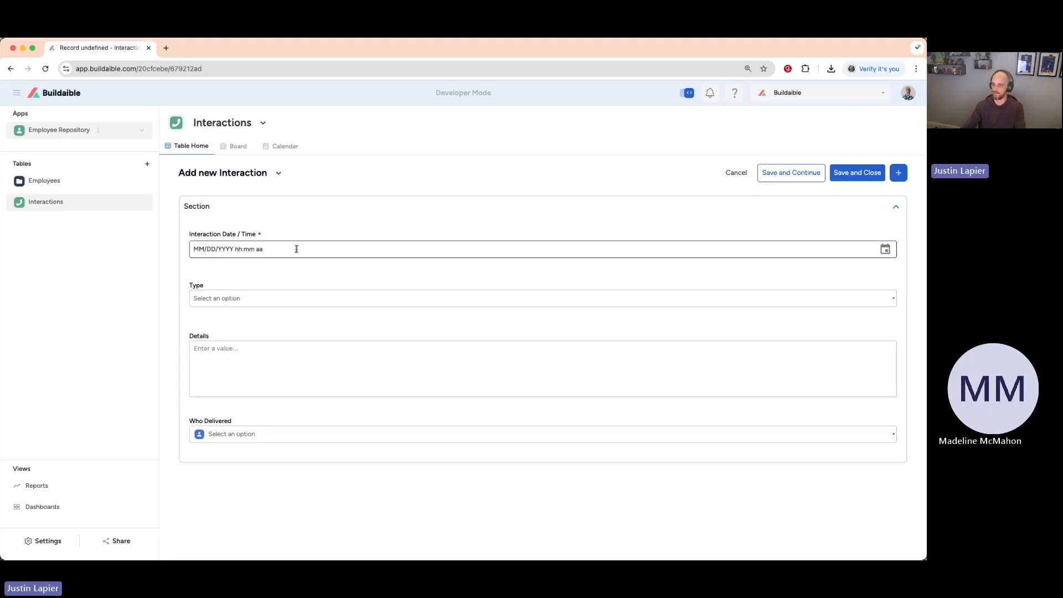
click(349, 247)
click(331, 227)
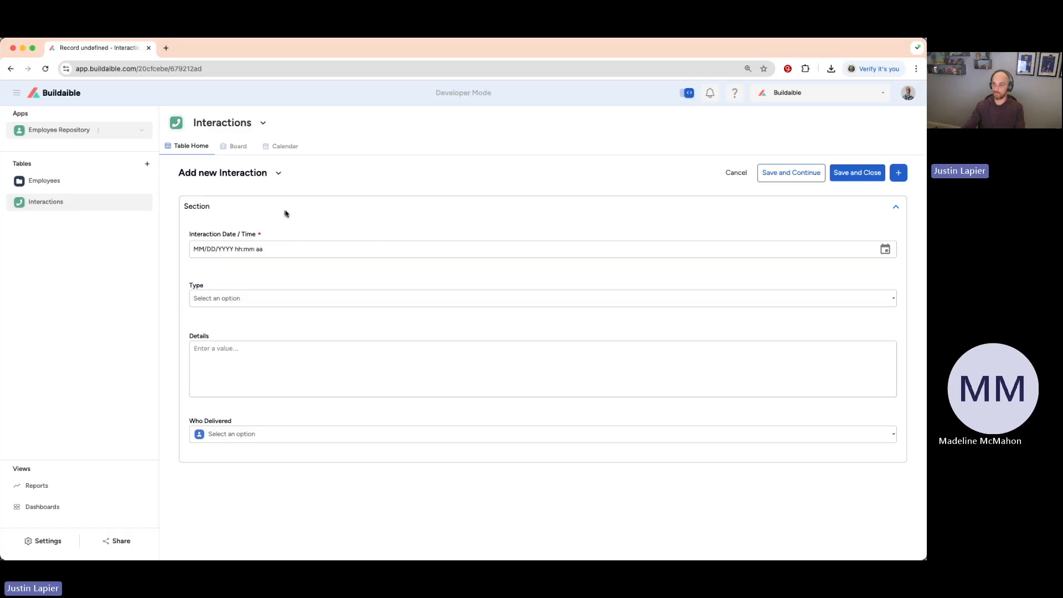
Edit the Interactions form, narrowing the Interaction Date / Time and Type fields so they sit side by side in the first row.
click(279, 174)
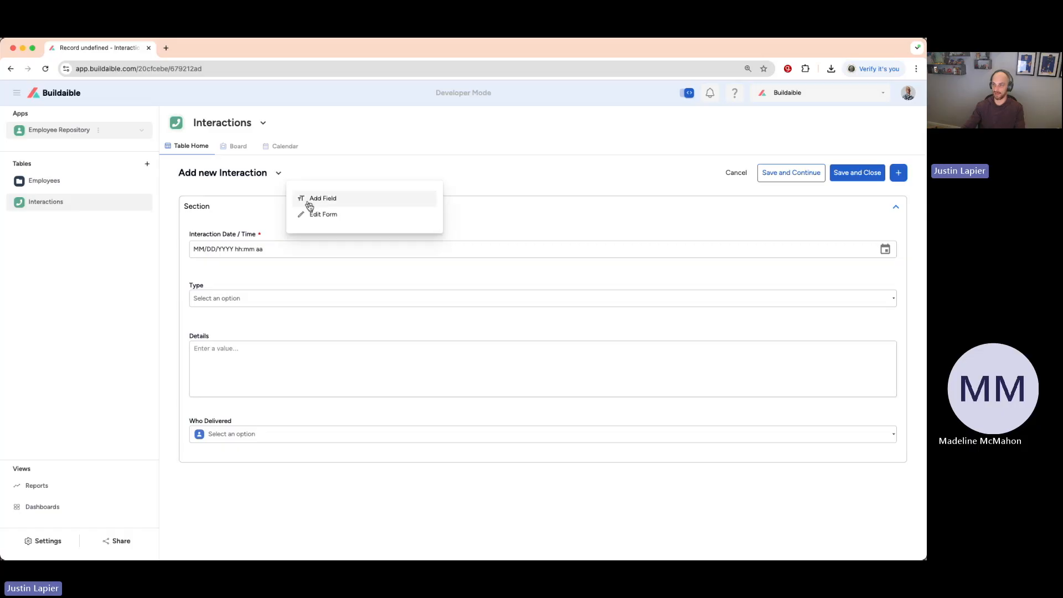
click(321, 215)
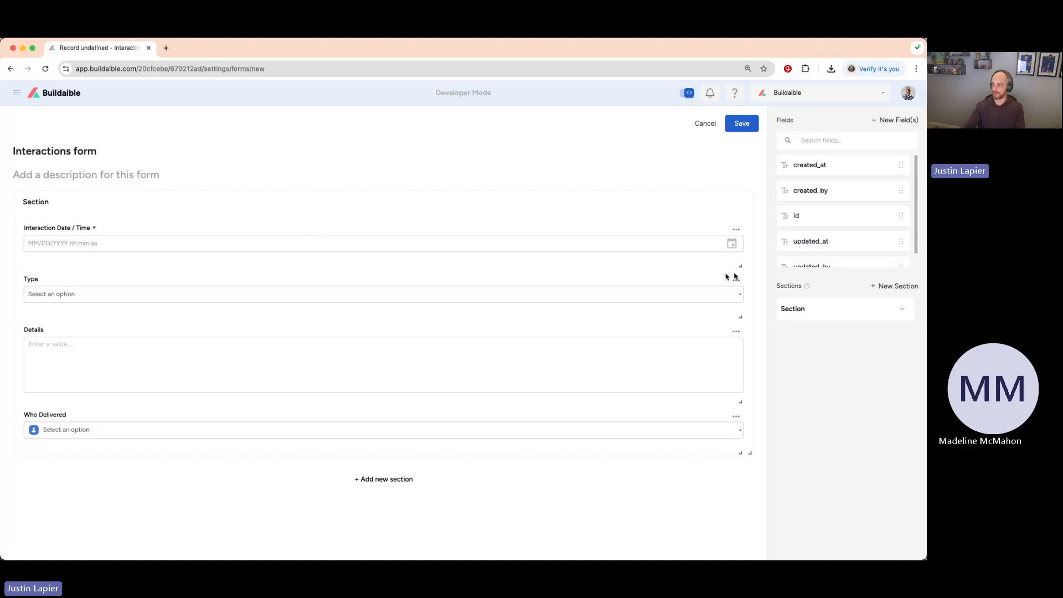
drag(740, 265, 128, 264)
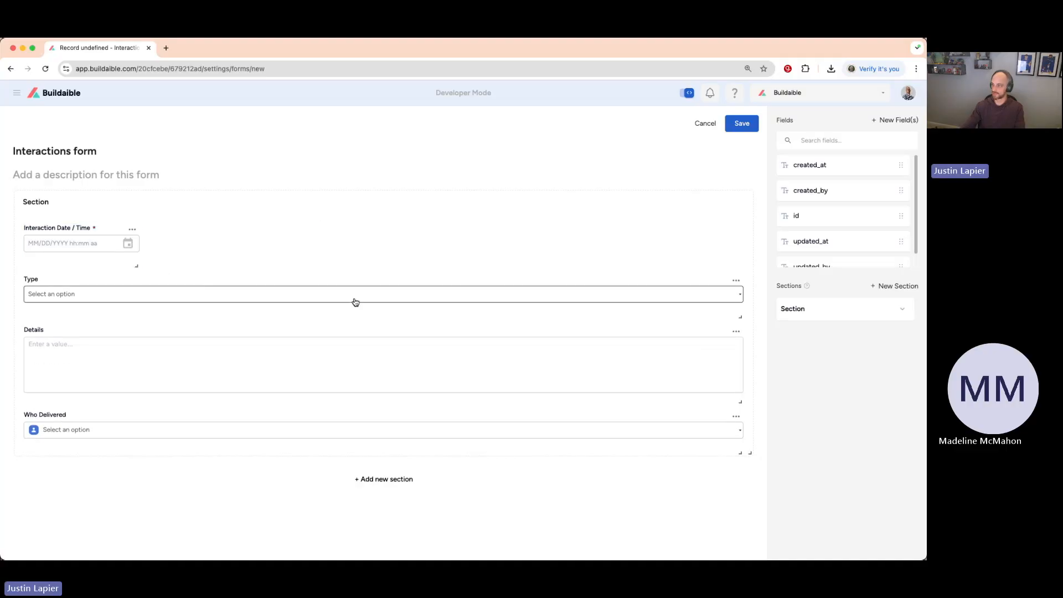
drag(738, 317, 136, 316)
drag(93, 283, 202, 238)
Narrow the Who Delivered field, place it beside Type in the form's first row, and save the form.
drag(739, 402, 135, 396)
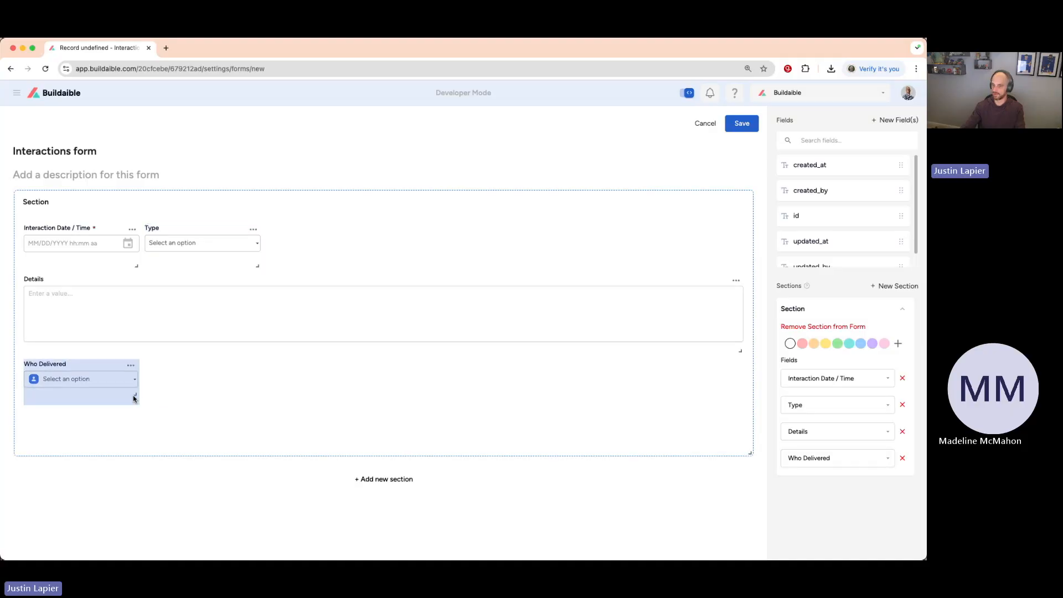
drag(81, 367, 335, 231)
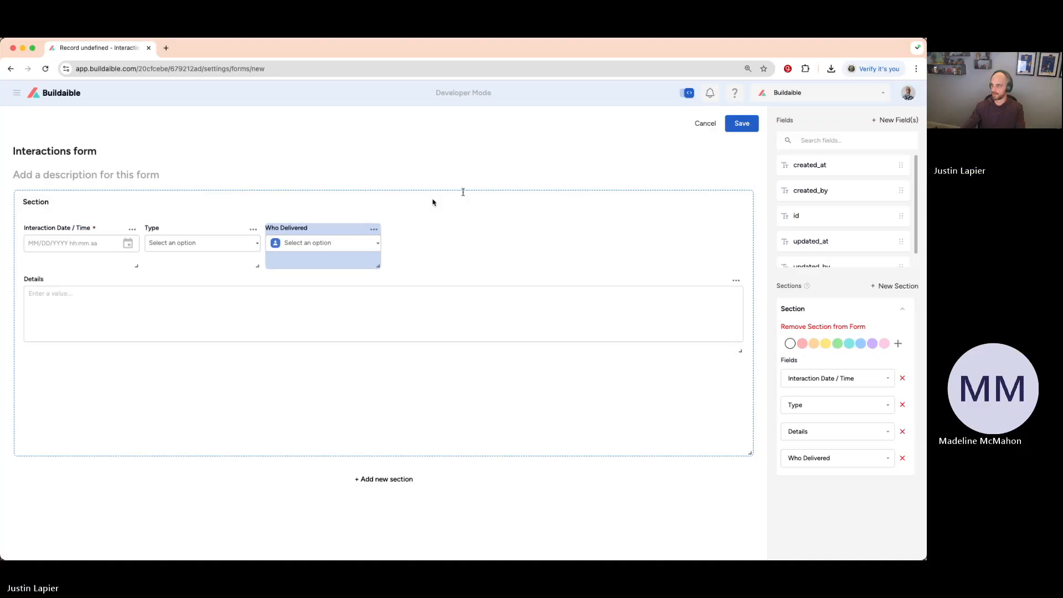
click(741, 123)
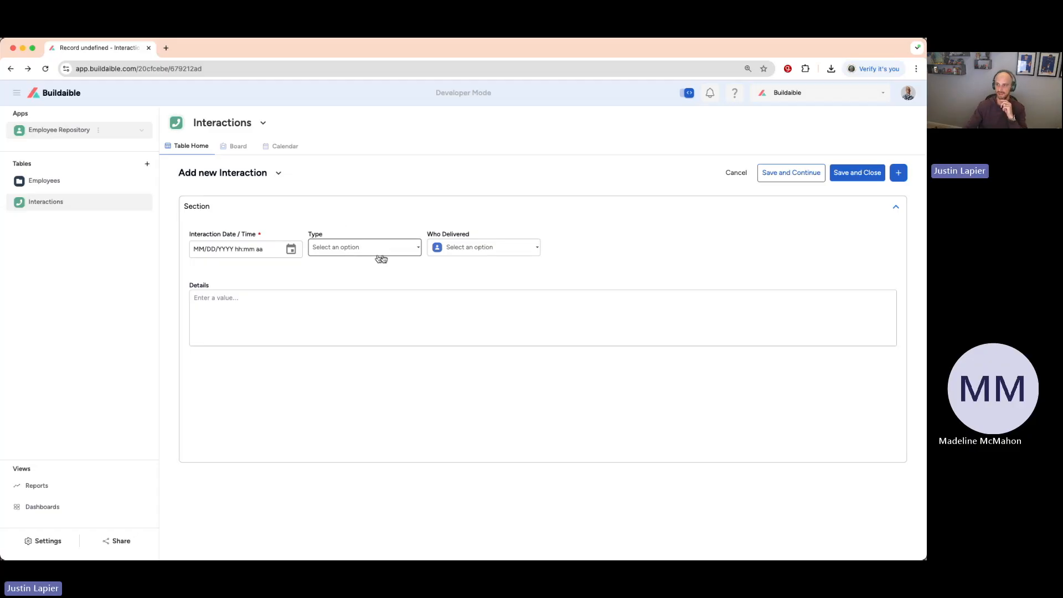
Fill in the new interaction with today's date and current time, type Positive Feedback, the delivering user, and "Test" as the details.
click(291, 250)
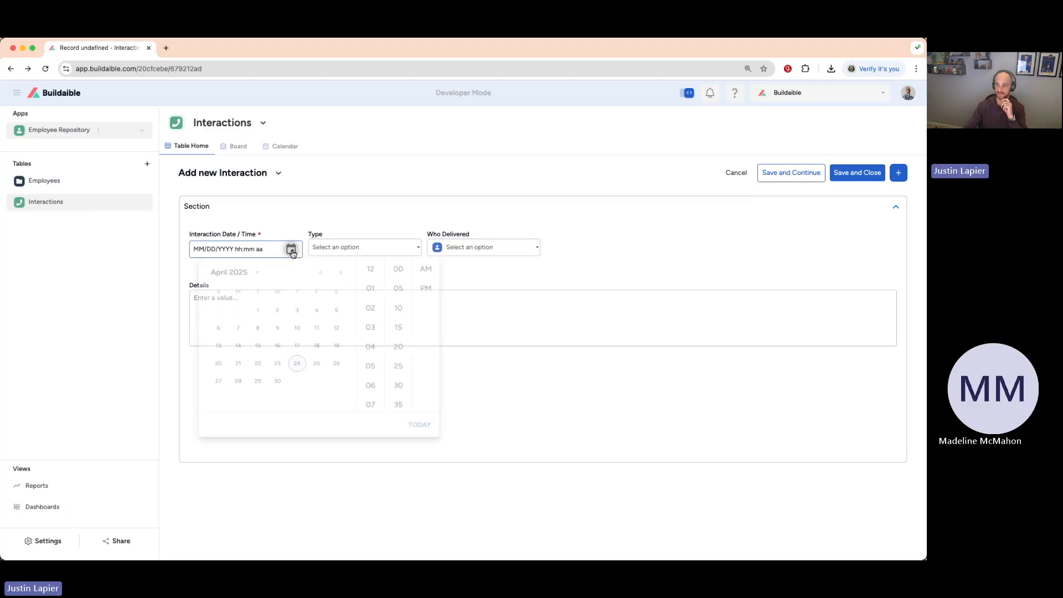
click(295, 379)
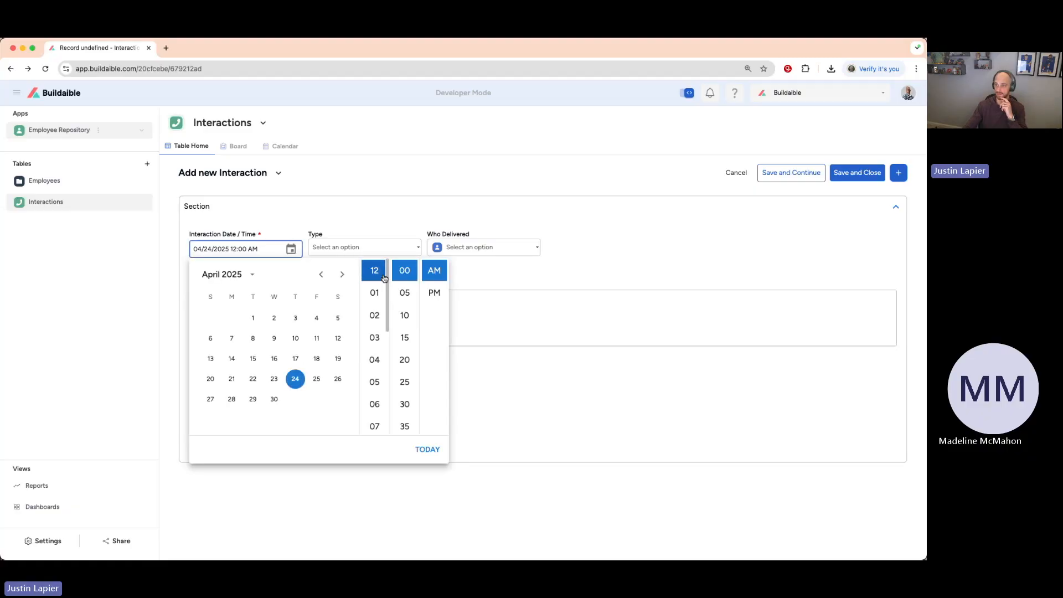
click(437, 453)
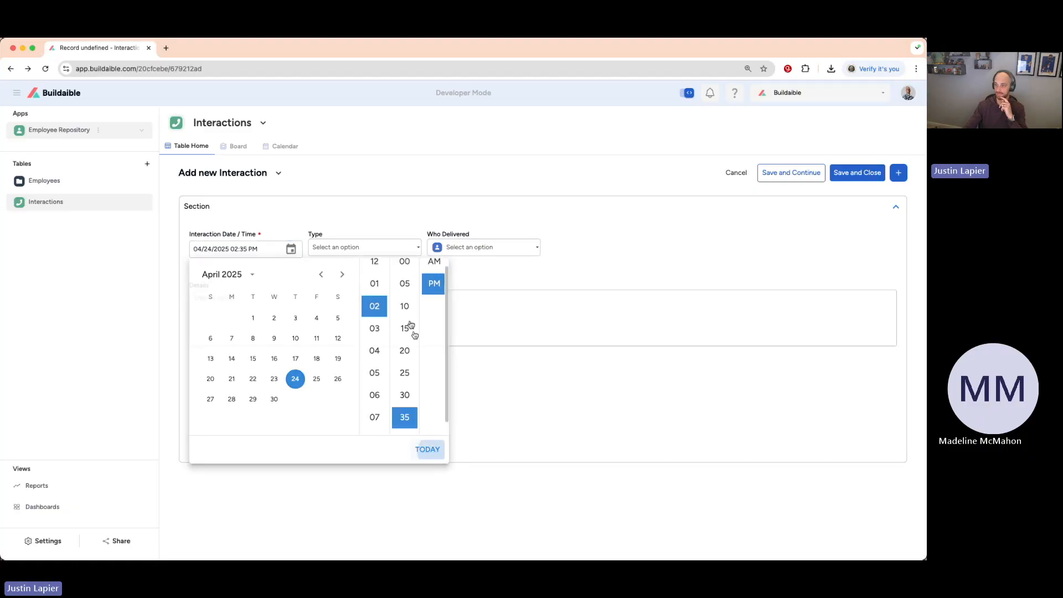
click(415, 249)
click(345, 322)
click(523, 249)
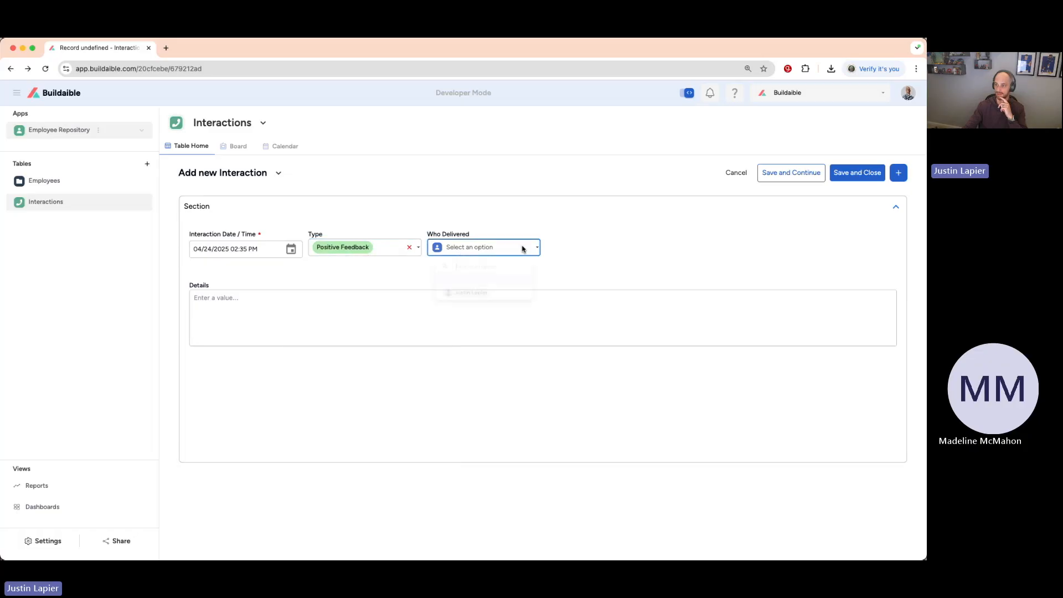
click(471, 302)
click(354, 311)
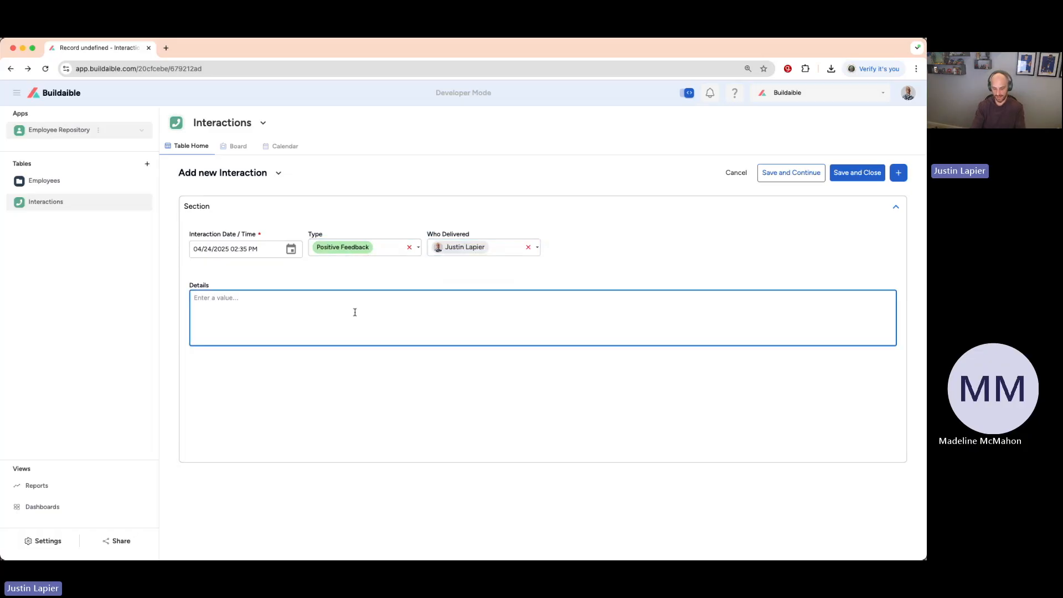
text(Test)
click(593, 247)
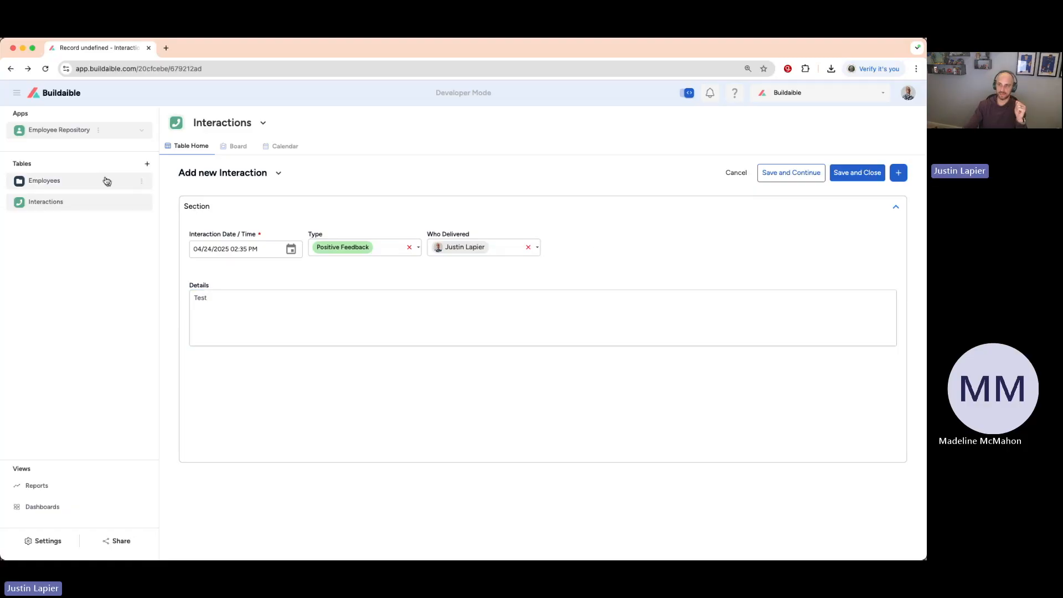
Discard the unsaved interaction and view the first employee's record in the Employees table, closing it when done.
click(61, 183)
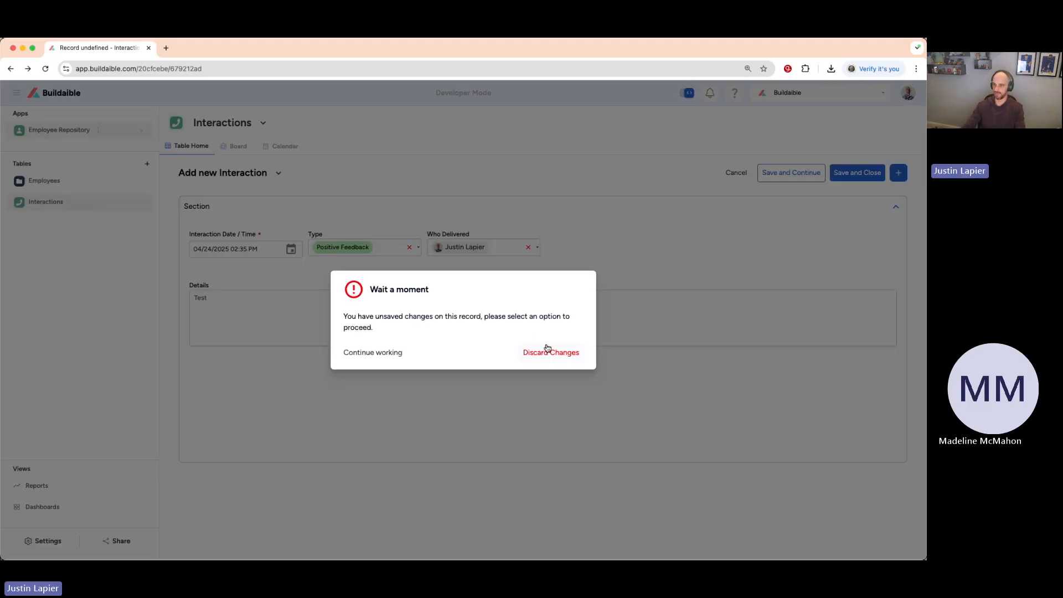
click(547, 350)
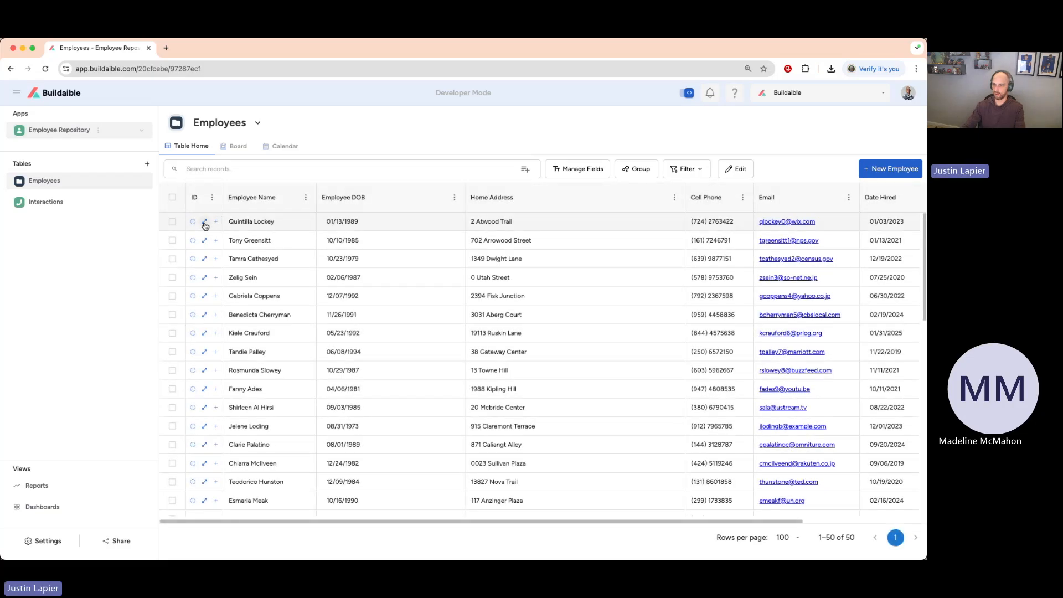
click(204, 222)
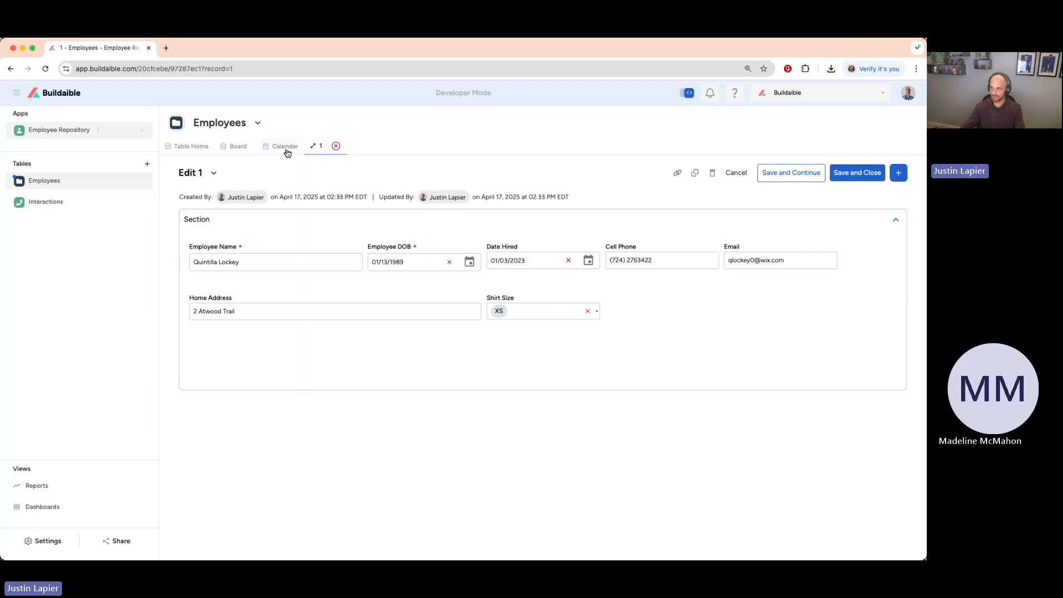
click(336, 146)
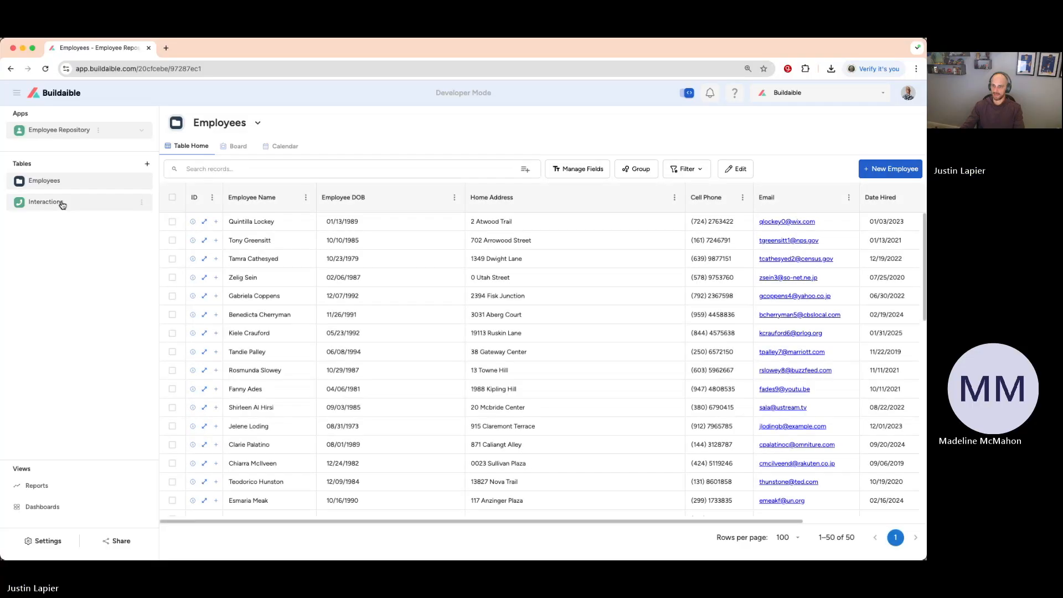
Add a new field named Employee Name to the Interactions table, using the Link a Record type.
click(62, 204)
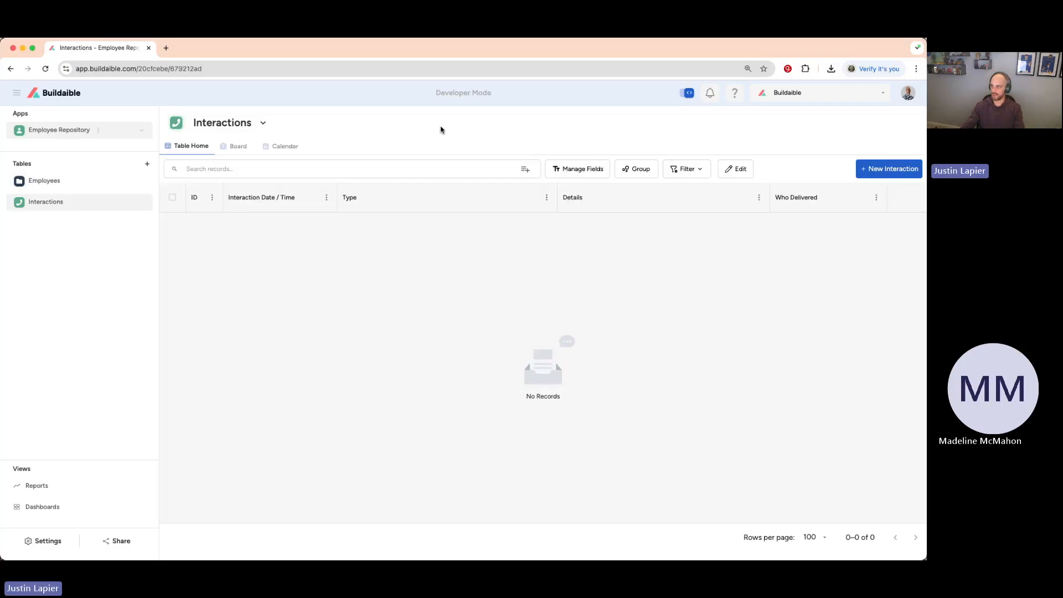
click(577, 171)
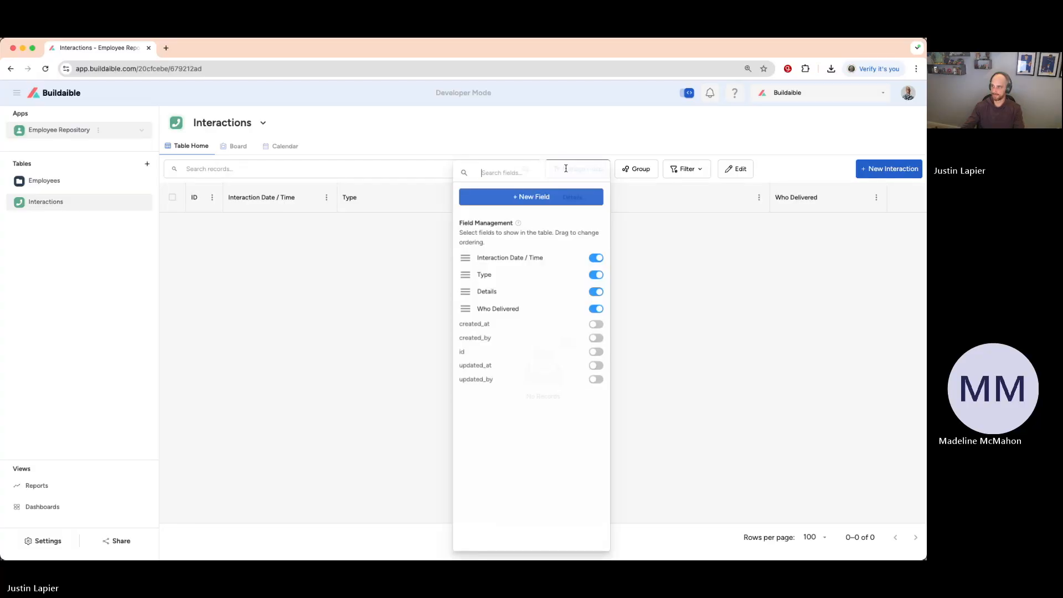
click(517, 201)
click(372, 229)
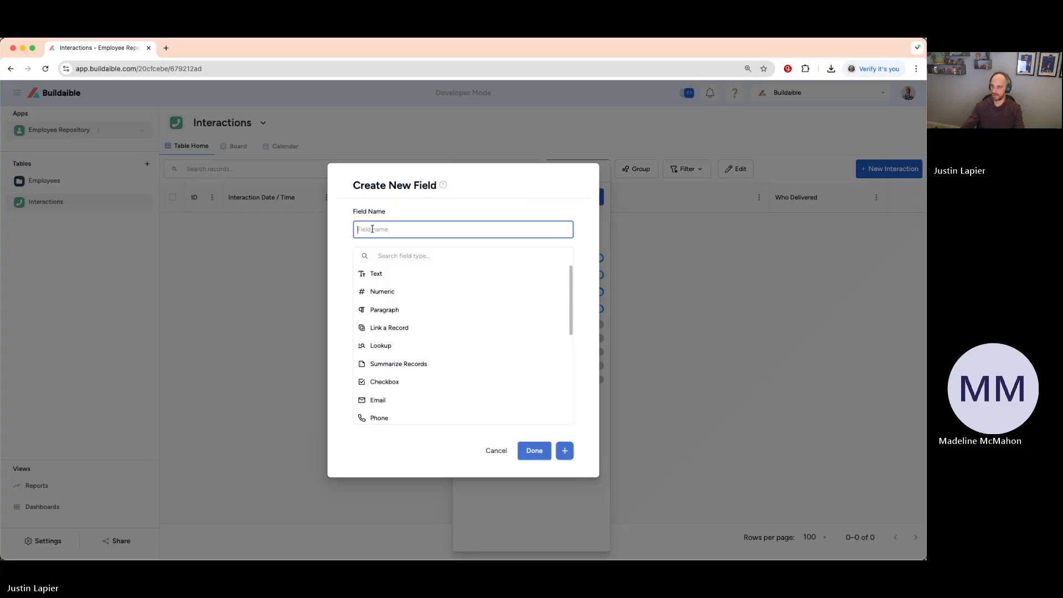
text(Employee Name)
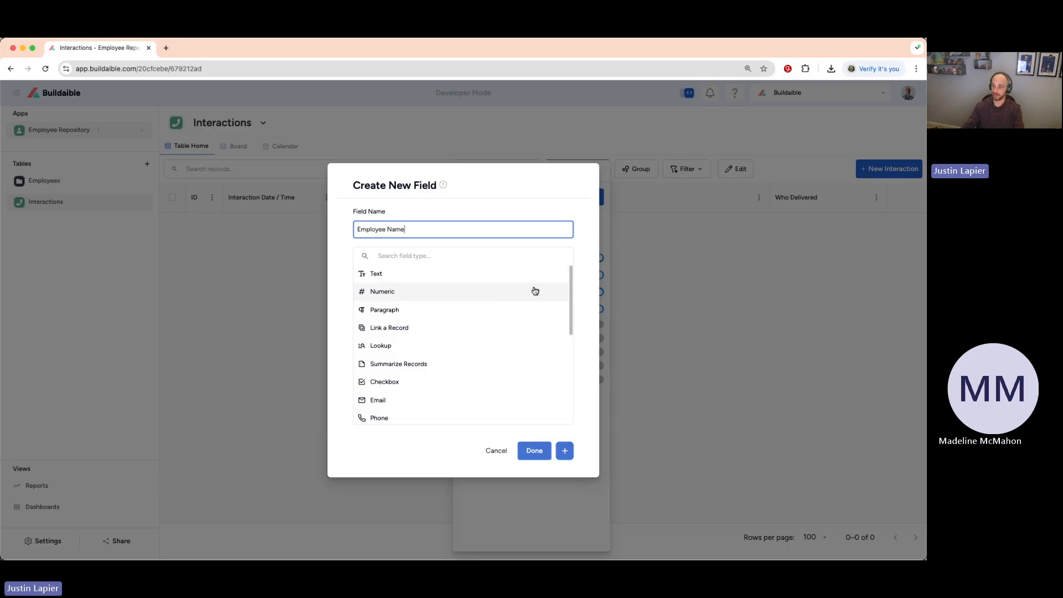
click(401, 330)
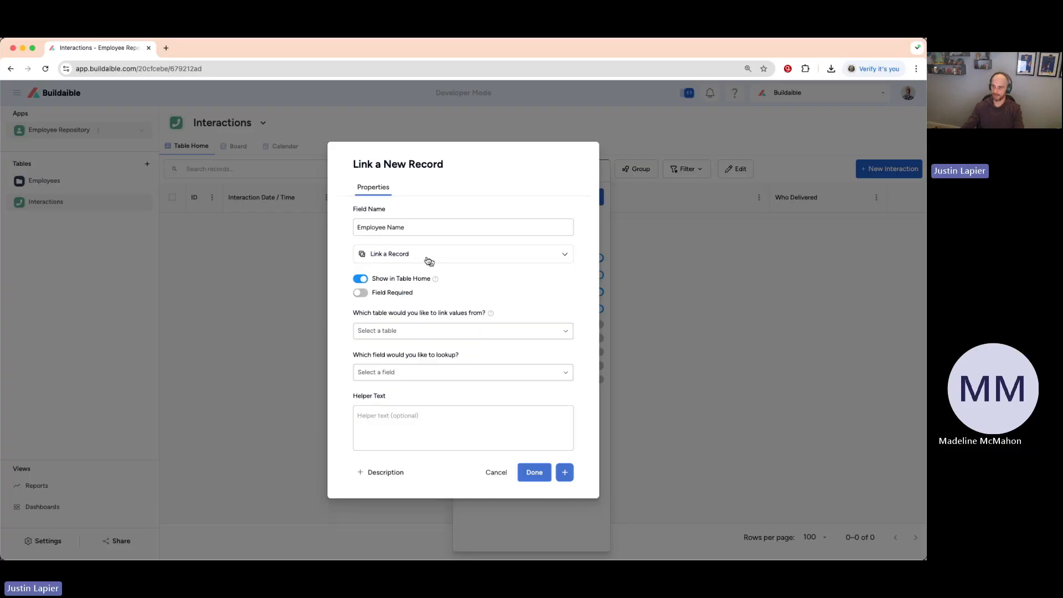
Link the Employee Name field to the Employees table with Employee Name as the lookup field, and save it.
drag(353, 313, 488, 314)
click(488, 292)
click(546, 334)
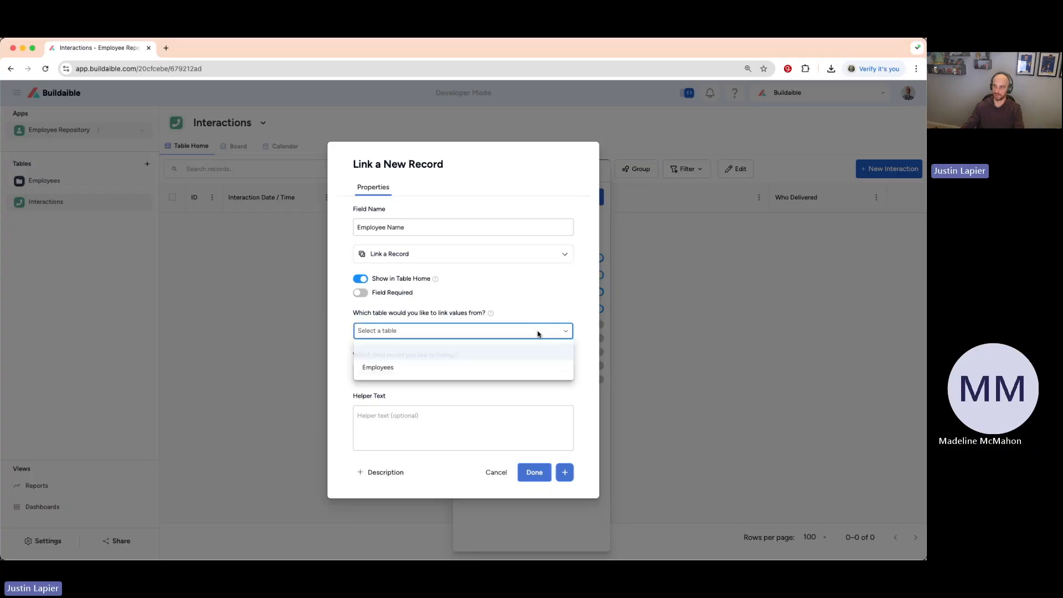
click(460, 370)
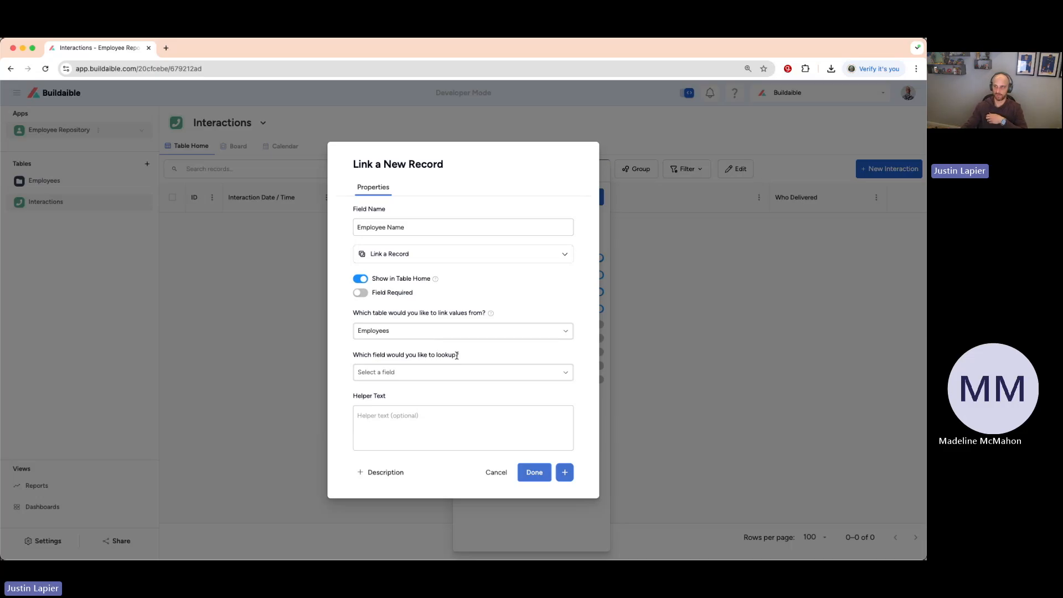
click(564, 372)
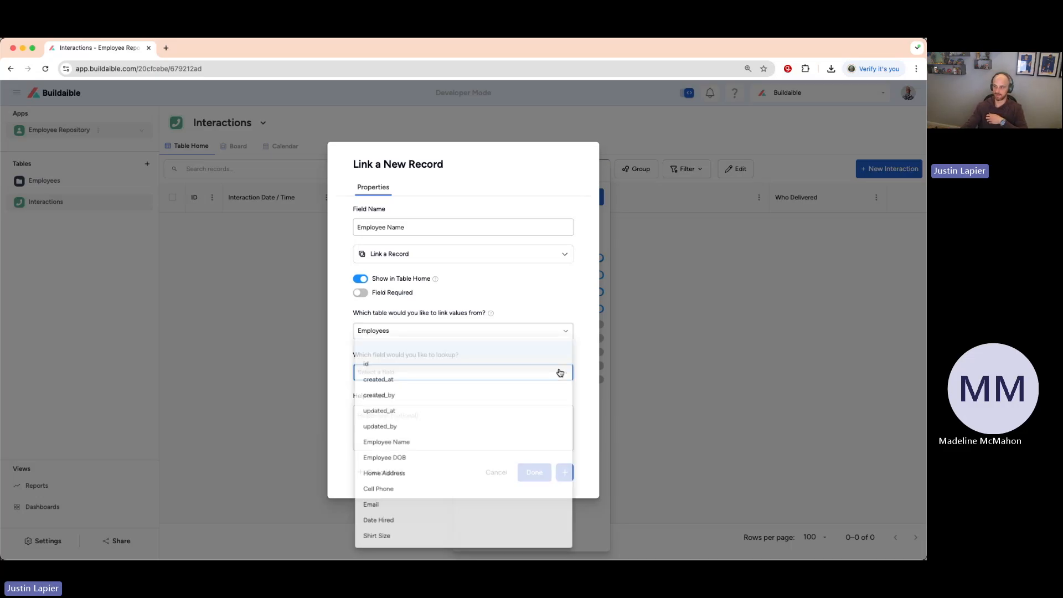
click(470, 444)
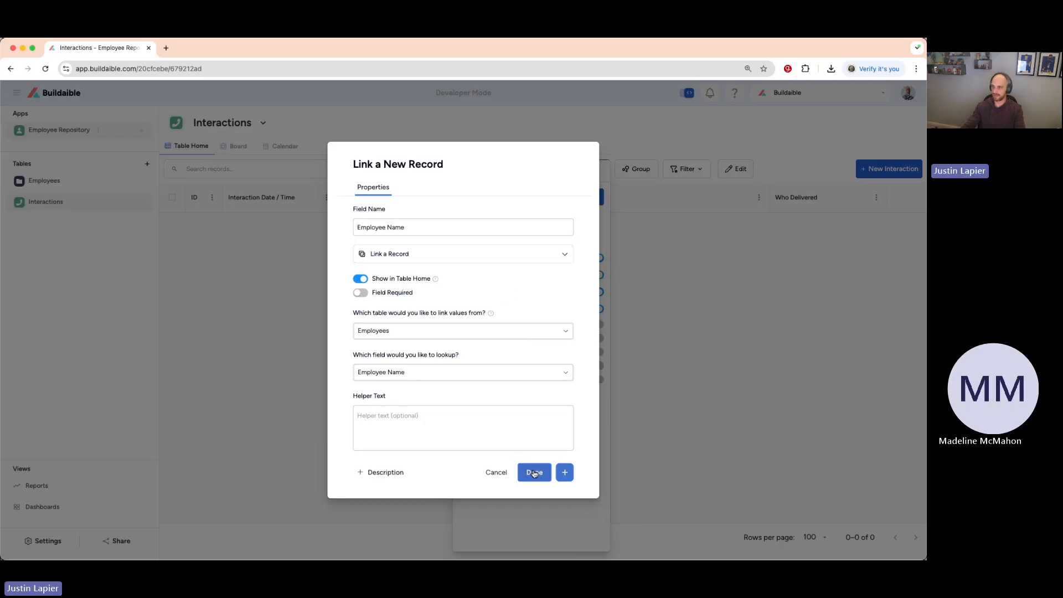
click(534, 472)
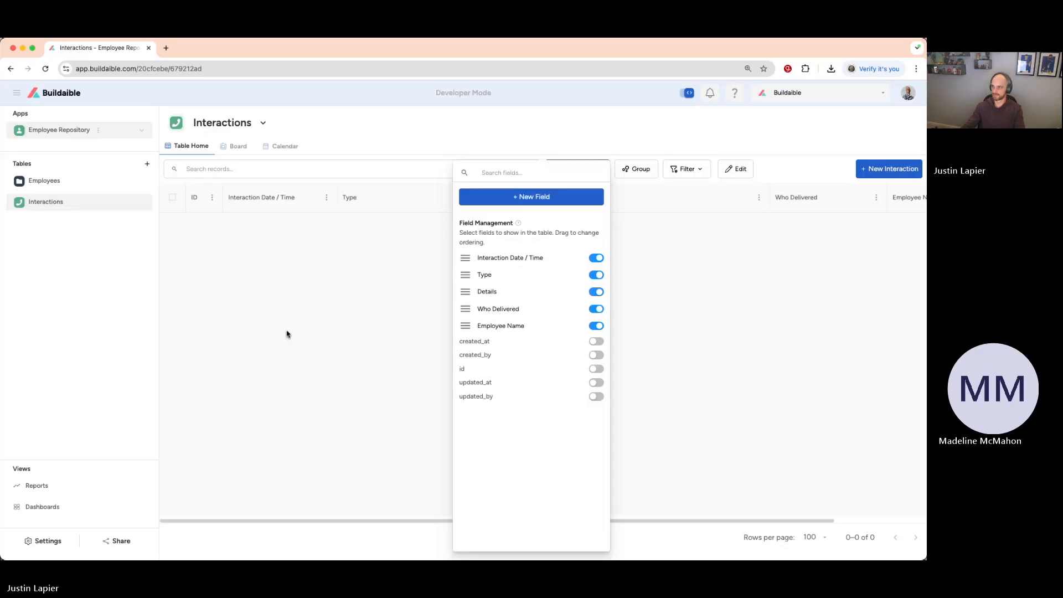
click(286, 334)
Start a new interaction, search the Employee Name options for "Qu", and select the last matching employee.
scroll(701, 244, right, 2)
scroll(701, 244, right, 2)
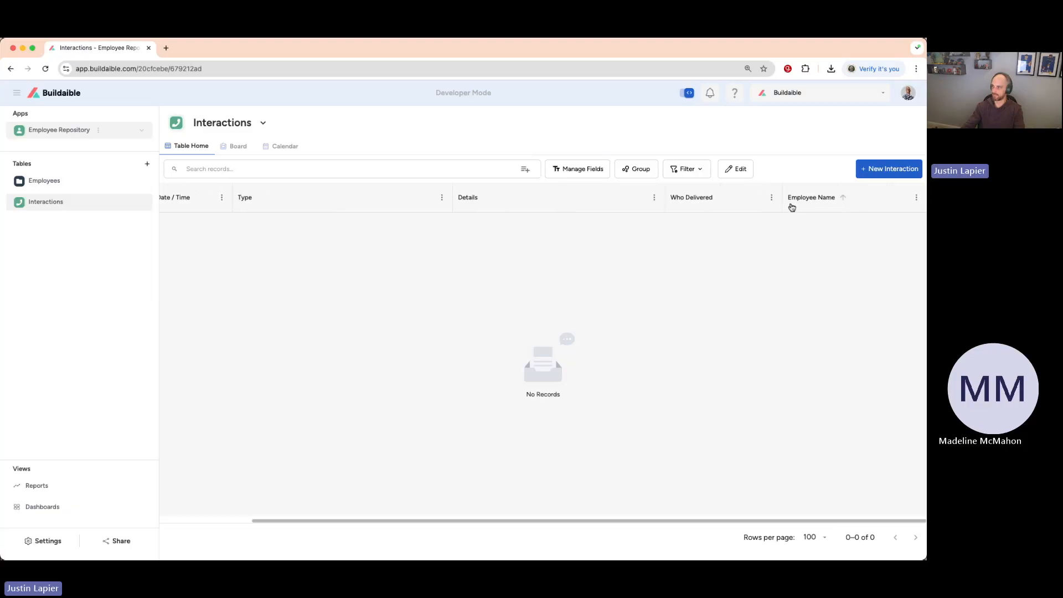
click(883, 171)
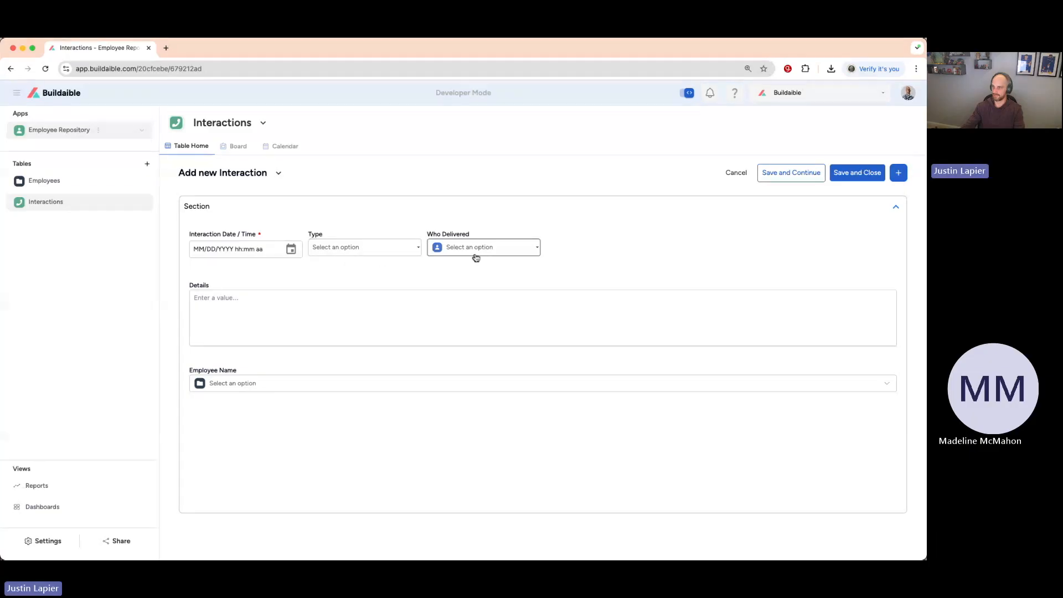
click(283, 384)
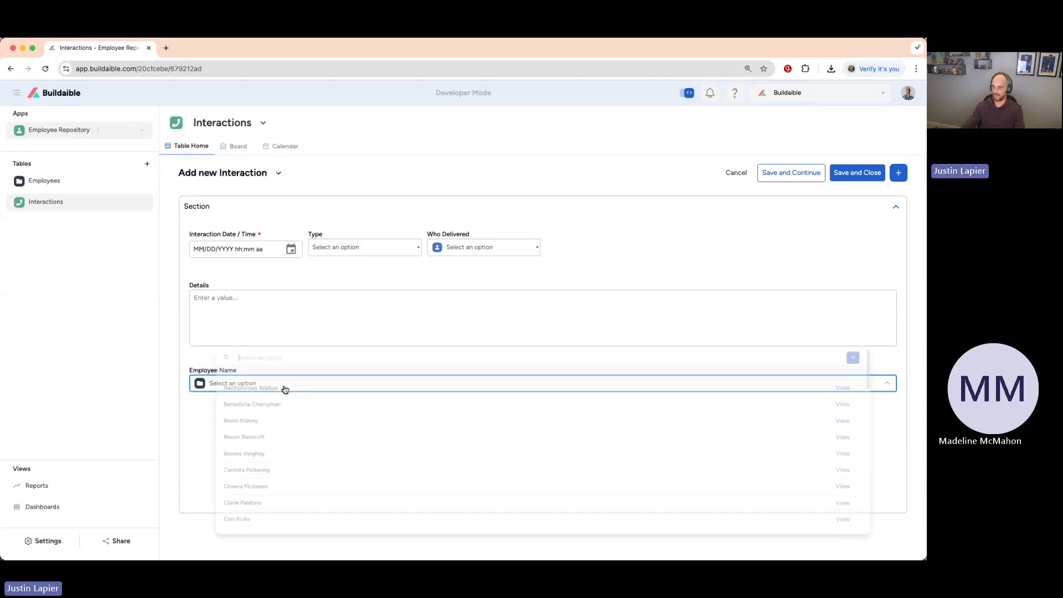
scroll(269, 449, down, 5)
scroll(269, 450, up, 5)
text(Qu)
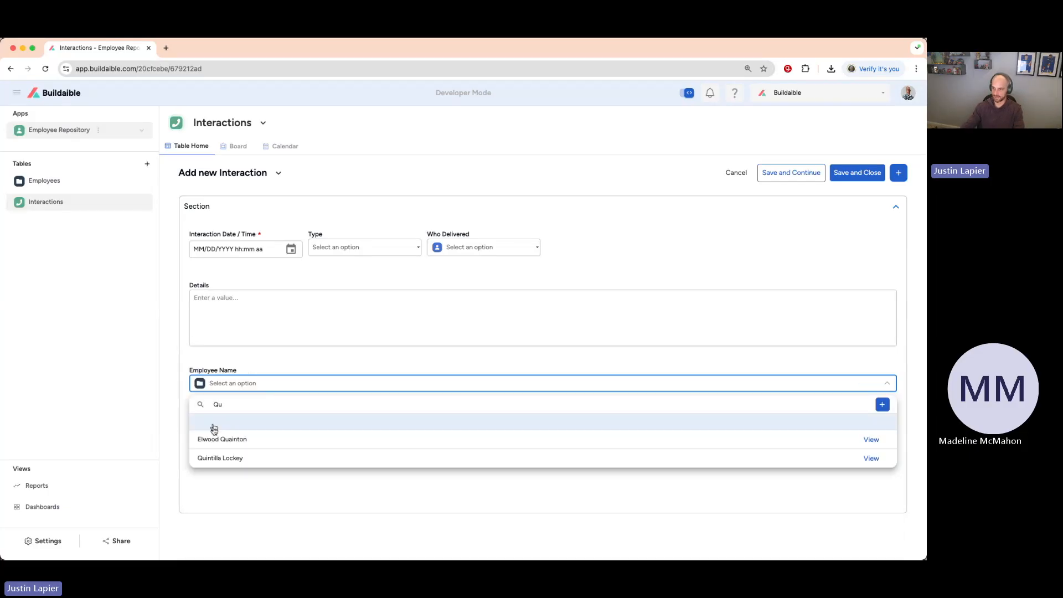
click(227, 457)
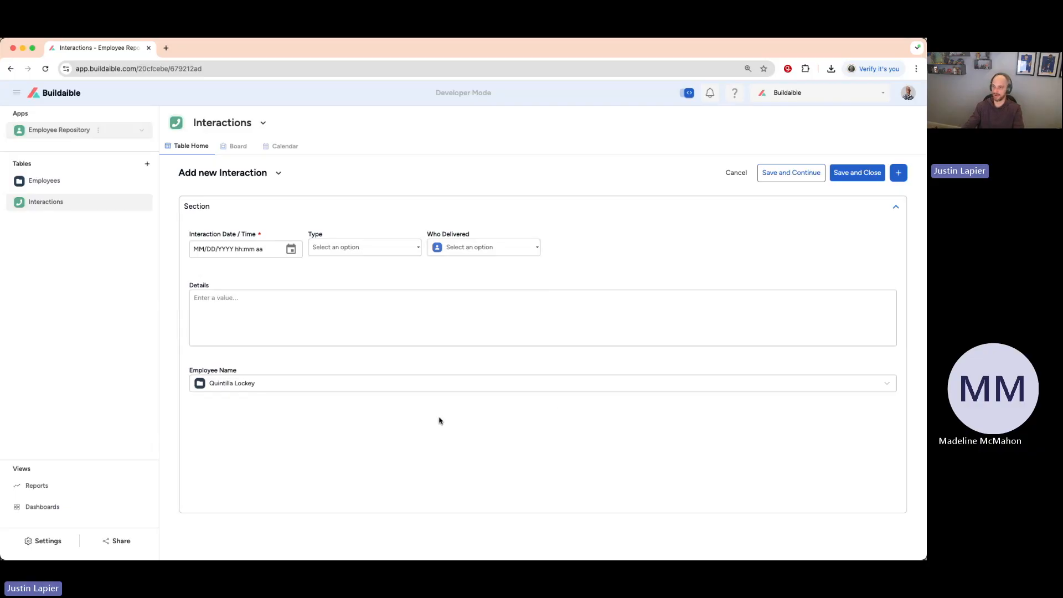
Discard the unsaved interaction, examine the hire date and linked Interactions section in the first employee's record, and close the record.
click(50, 180)
click(551, 352)
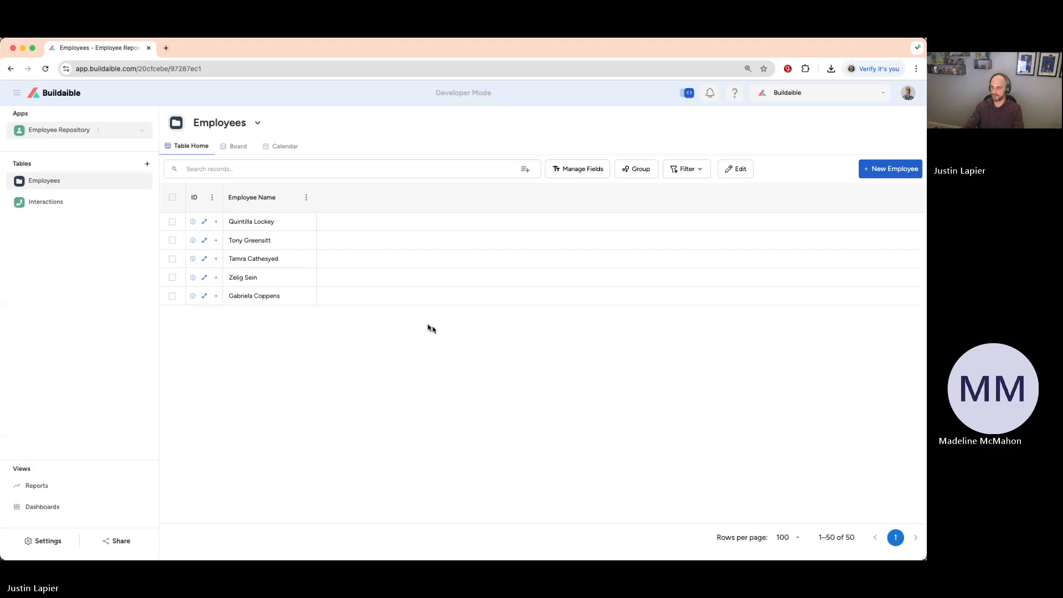
click(204, 222)
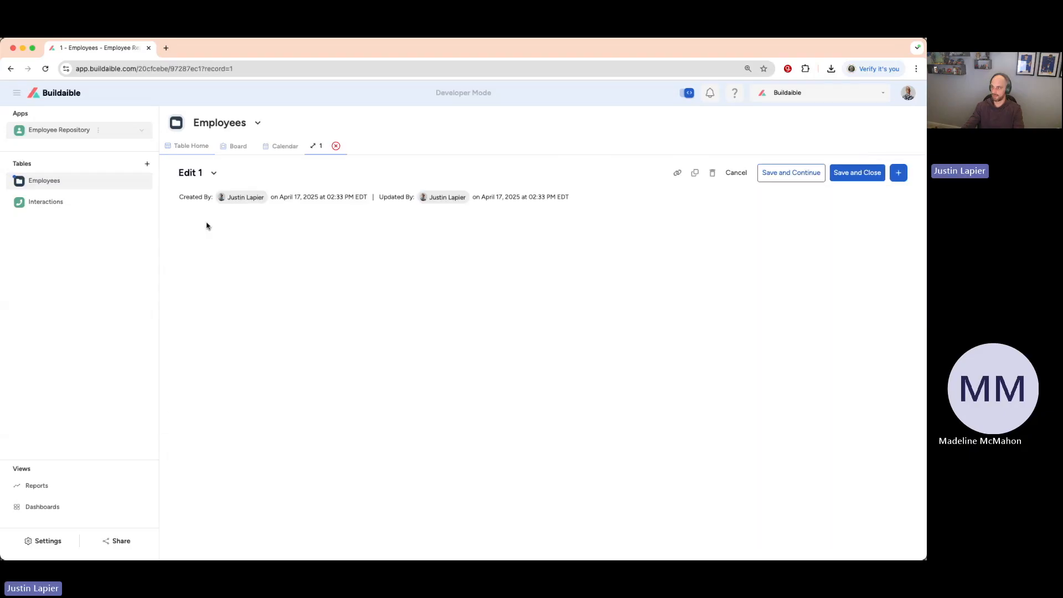
click(517, 265)
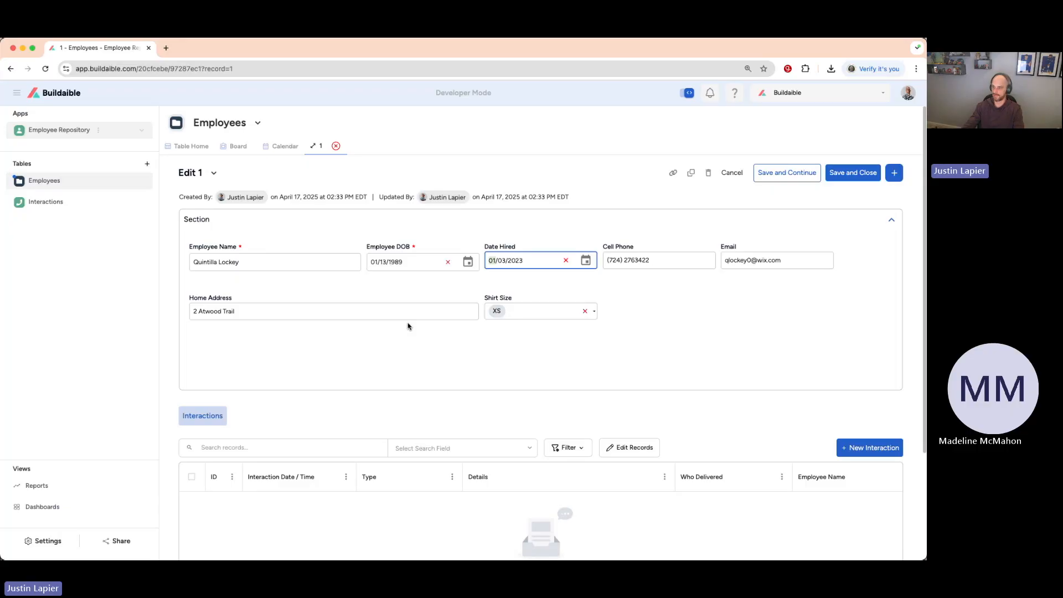
scroll(408, 326, down, 3)
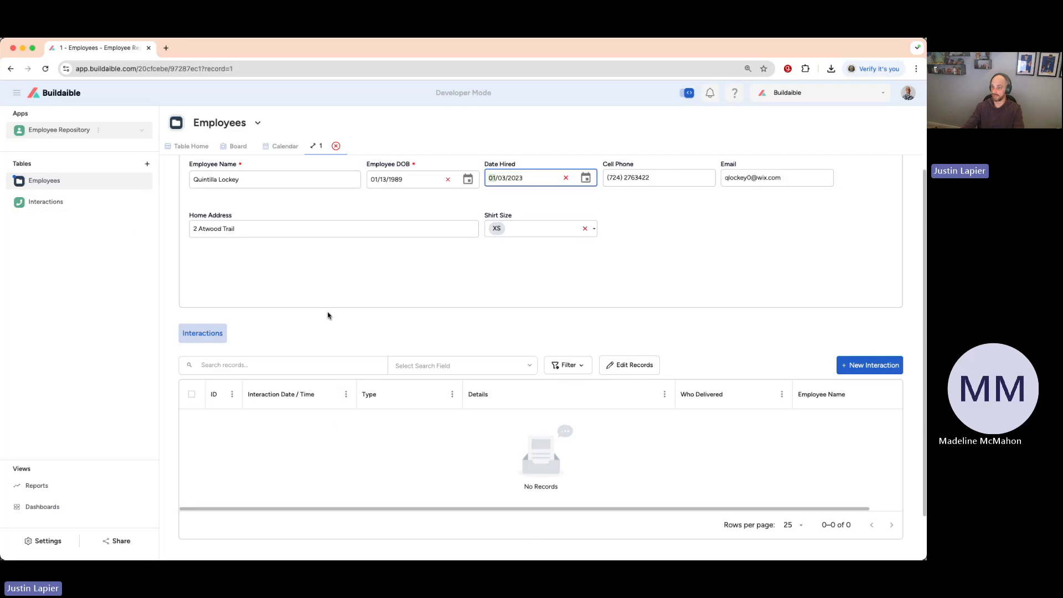
scroll(329, 316, up, 1)
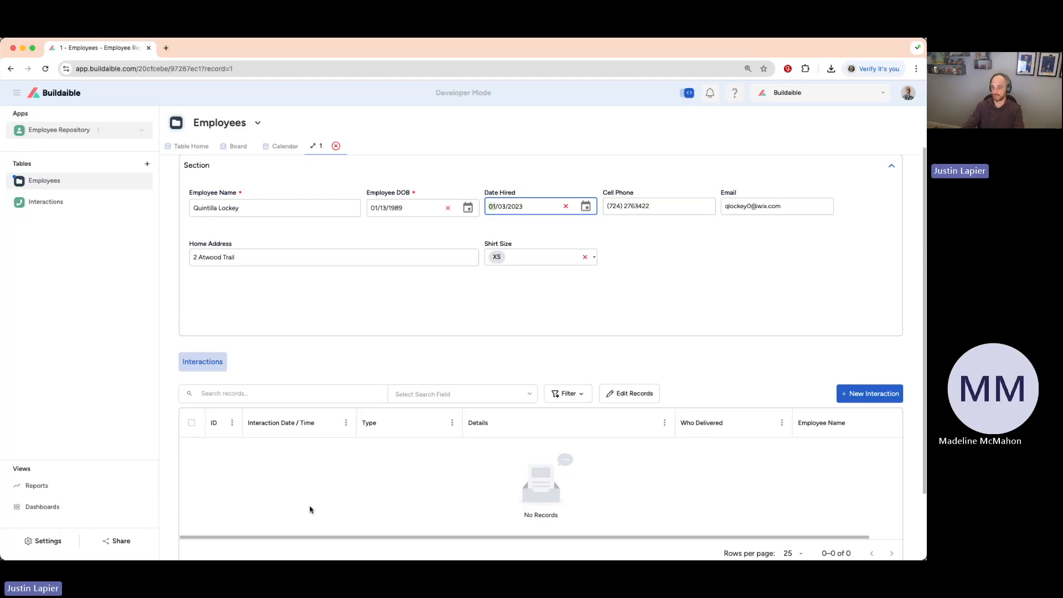
scroll(309, 507, up, 2)
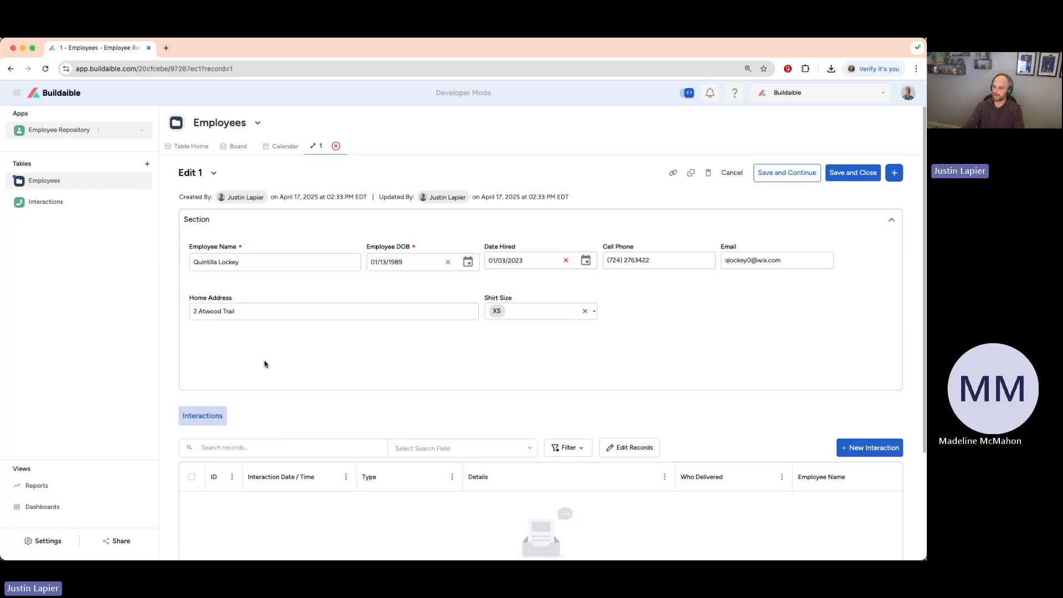
triple_click(532, 258)
click(530, 259)
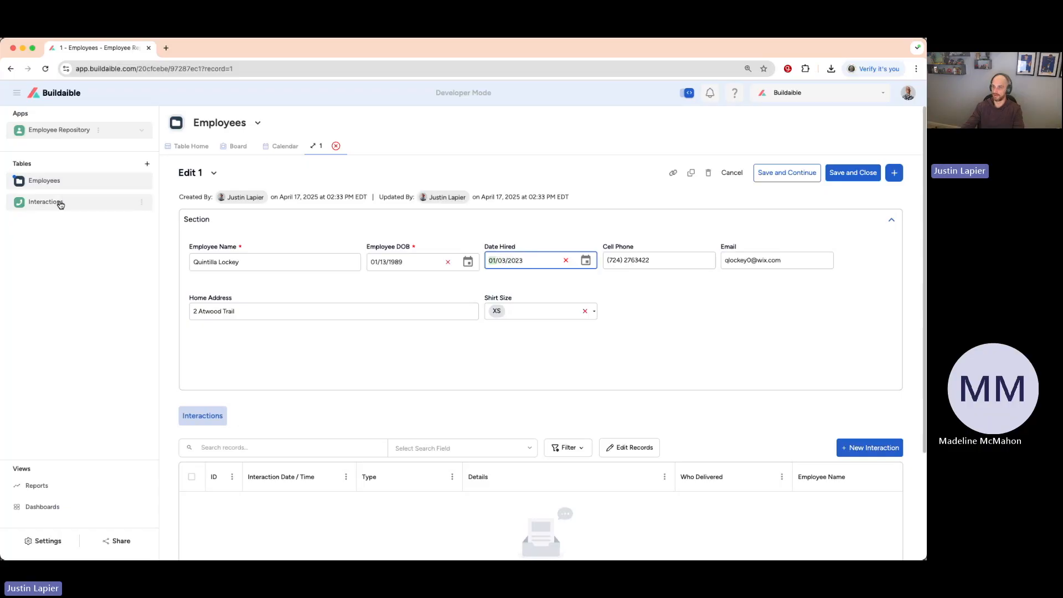
click(336, 147)
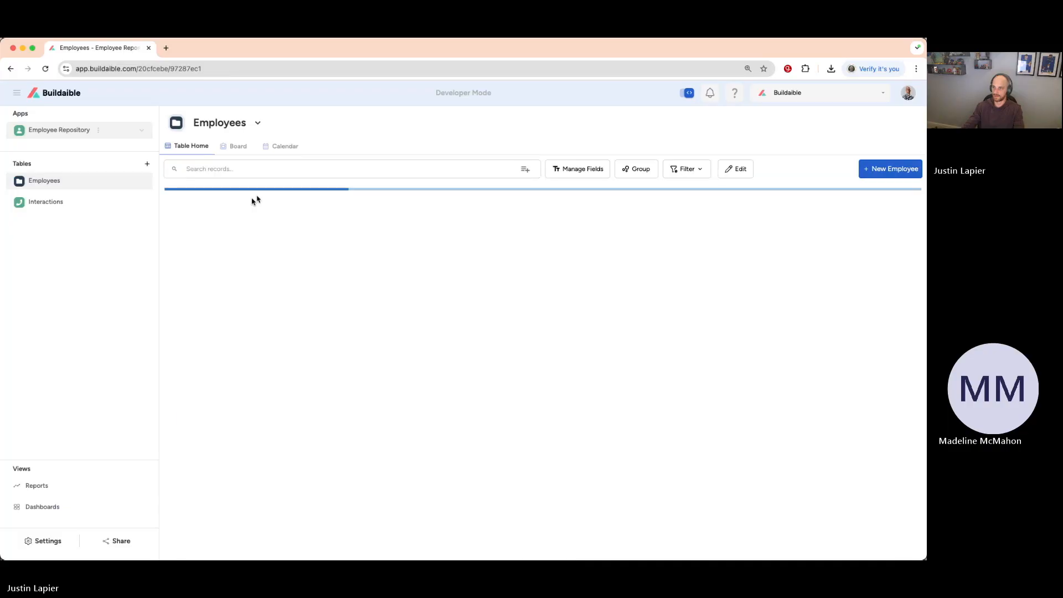
Start creating a new field in the Interactions table and enter a field name beginning with "Dat".
click(65, 205)
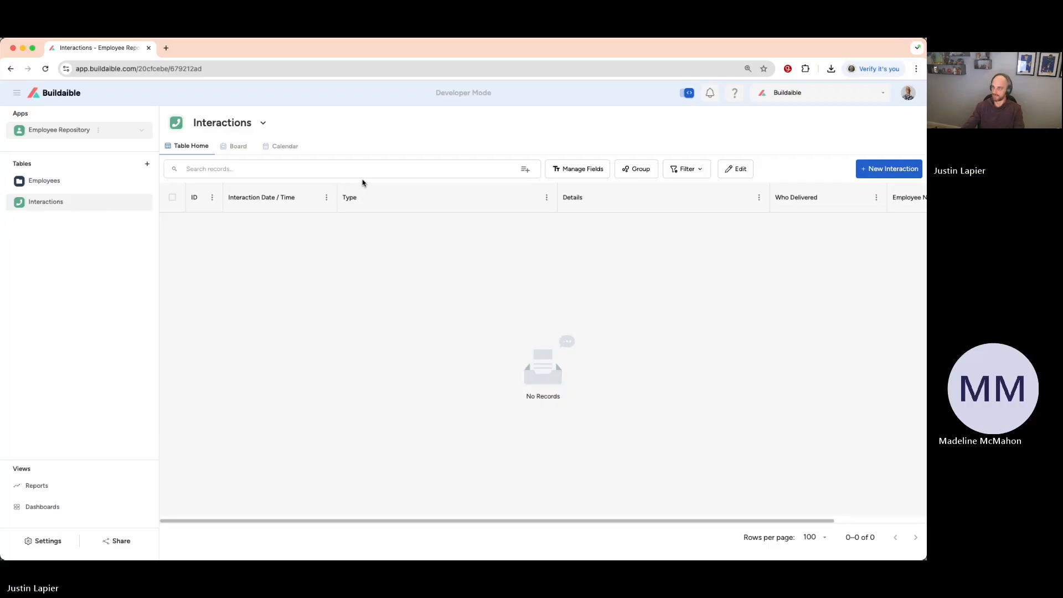
click(565, 174)
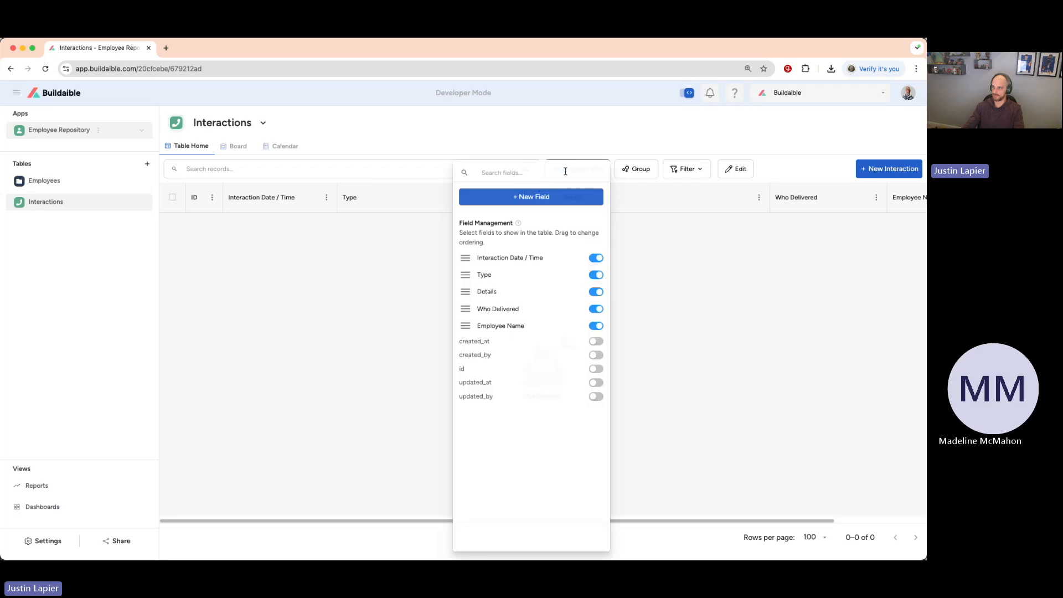
click(525, 199)
click(423, 224)
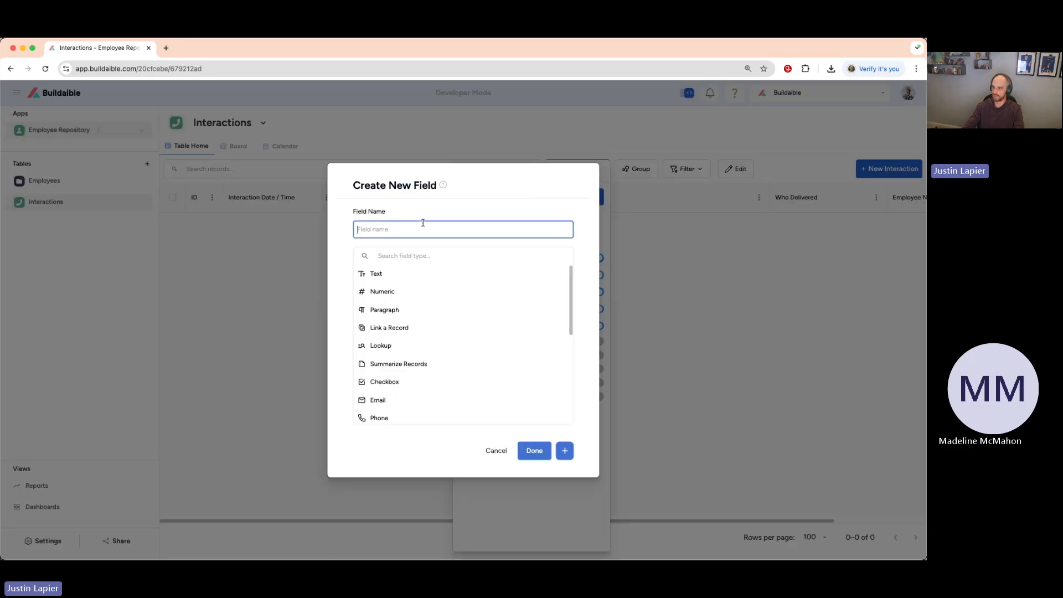
text(Date Hired)
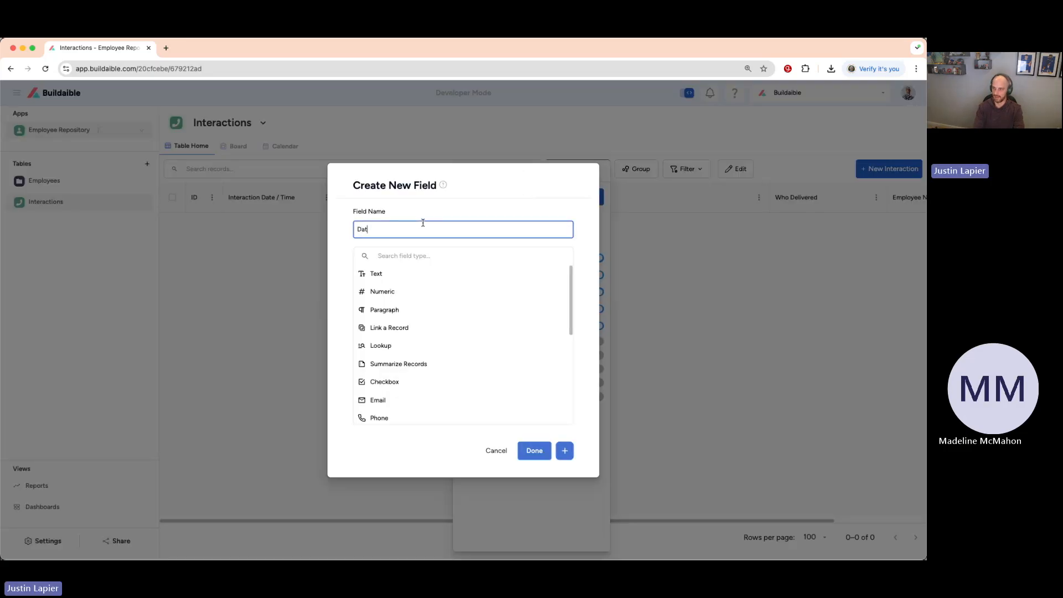
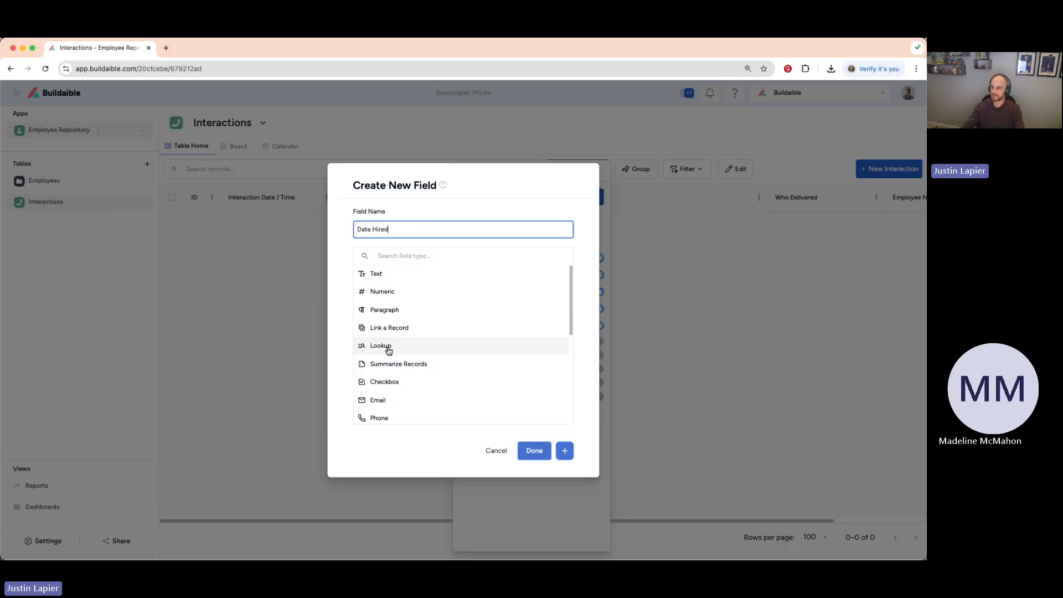
Set the type of the new Date Hired field to Lookup.
drag(390, 229, 349, 233)
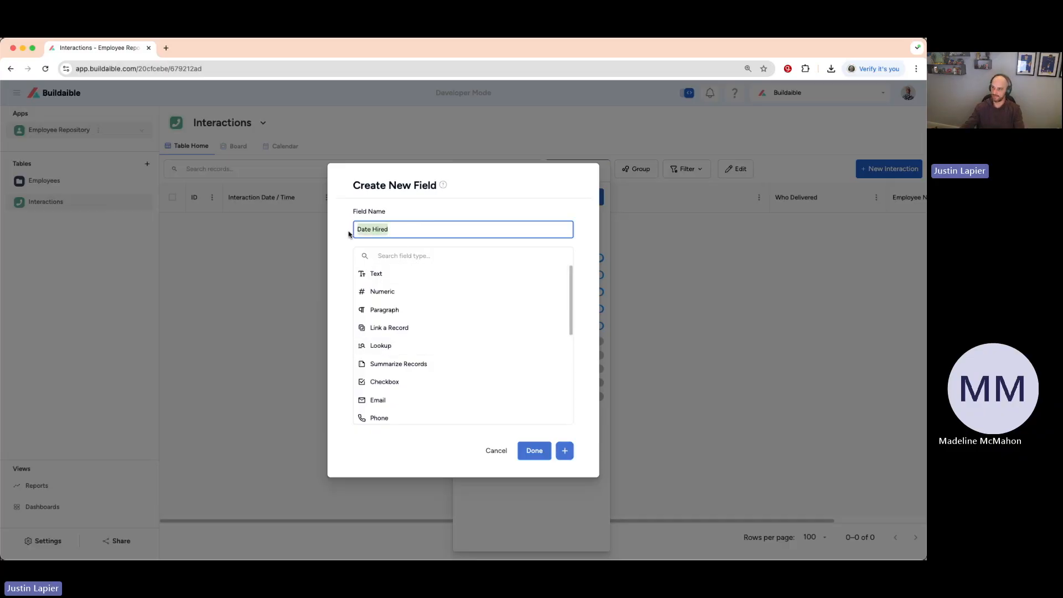
click(382, 346)
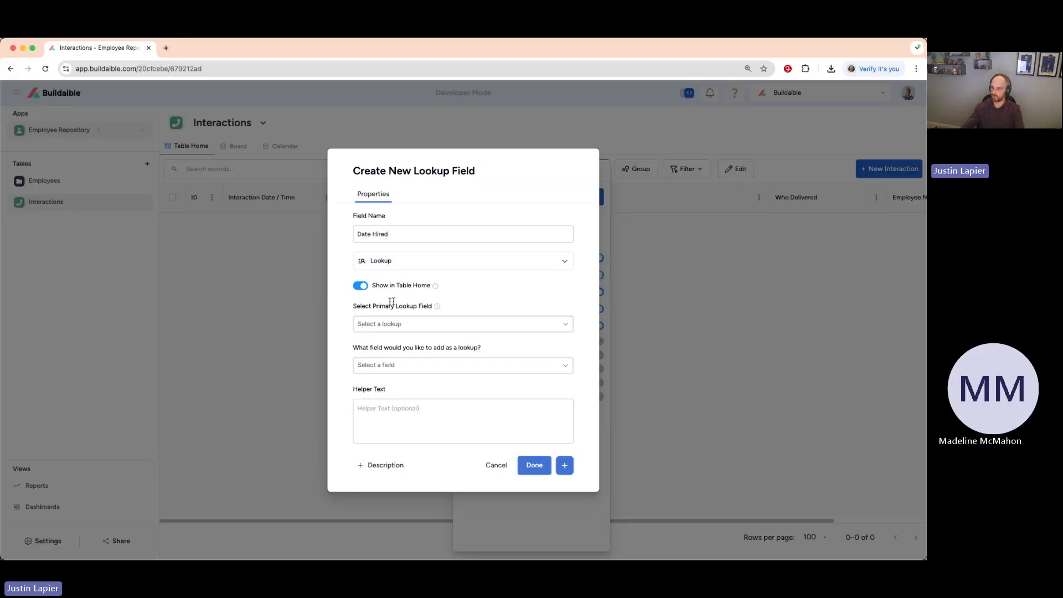
drag(354, 306, 430, 303)
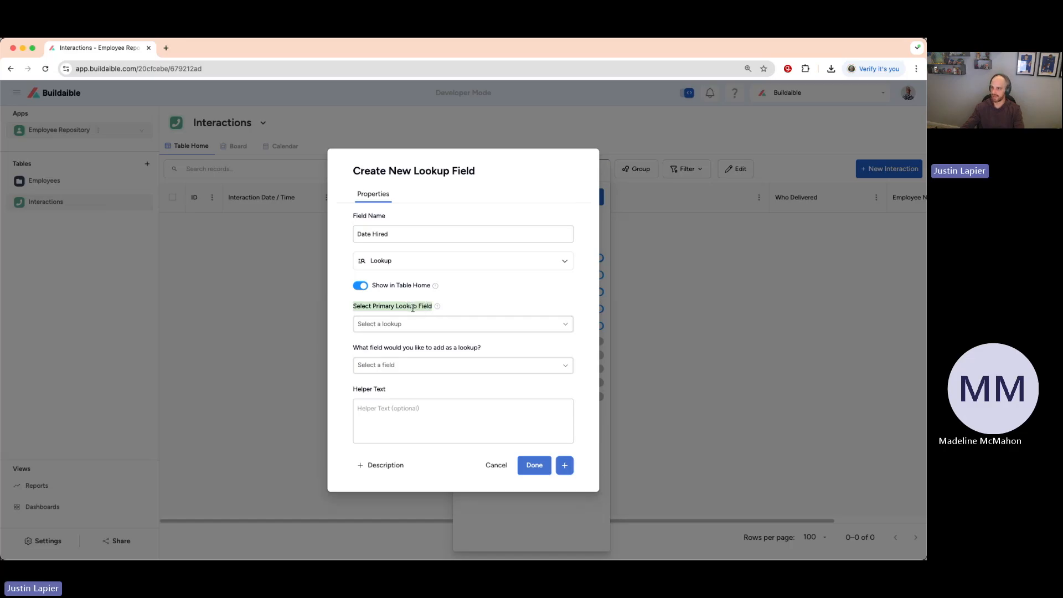
click(455, 307)
key(super+shift+4)
drag(317, 140, 634, 506)
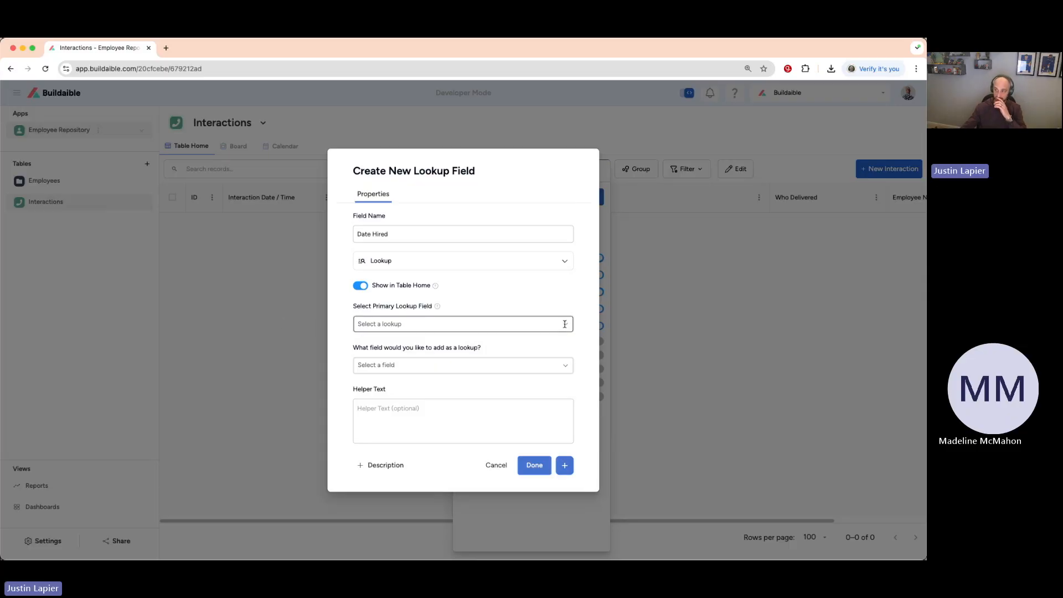
Choose Employee Name as the primary lookup field for the Date Hired lookup.
click(555, 325)
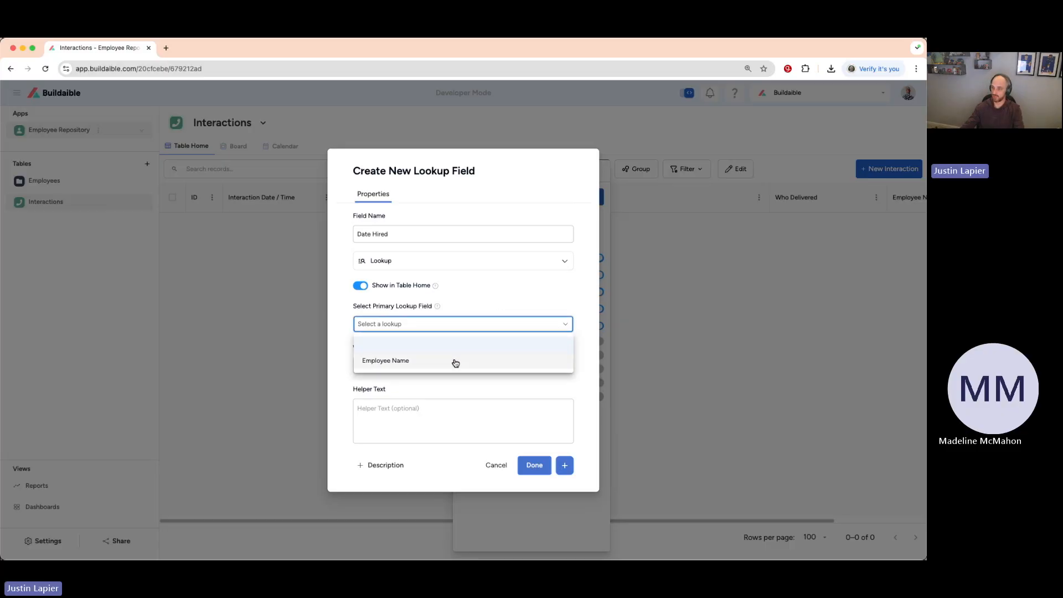
click(423, 362)
click(497, 263)
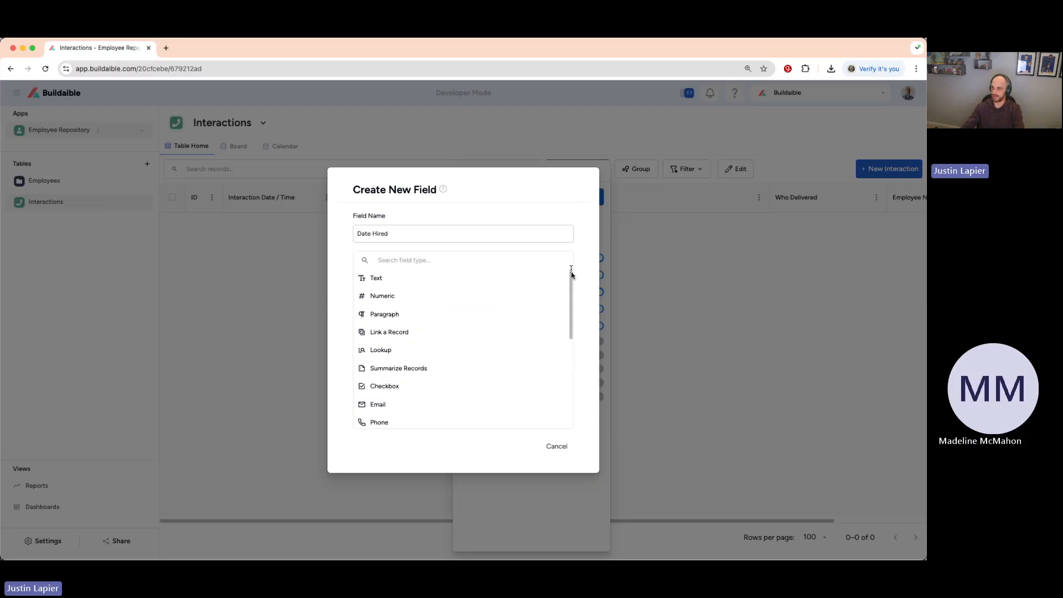
click(391, 347)
click(506, 325)
click(456, 361)
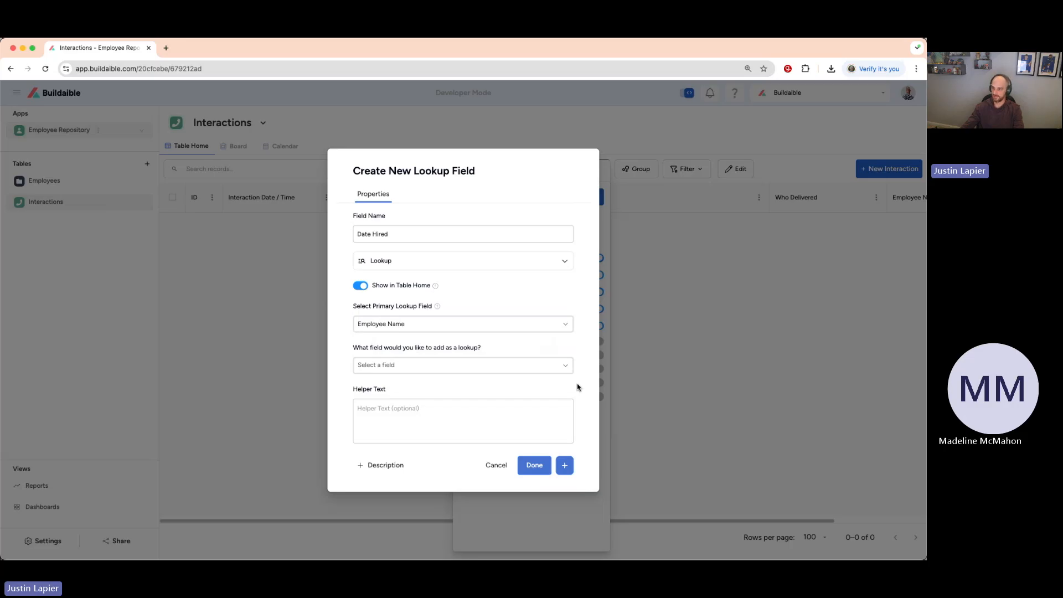
Add the Employees table's Date Hired field as the looked-up field and finish creating the lookup.
drag(353, 347, 484, 348)
click(484, 347)
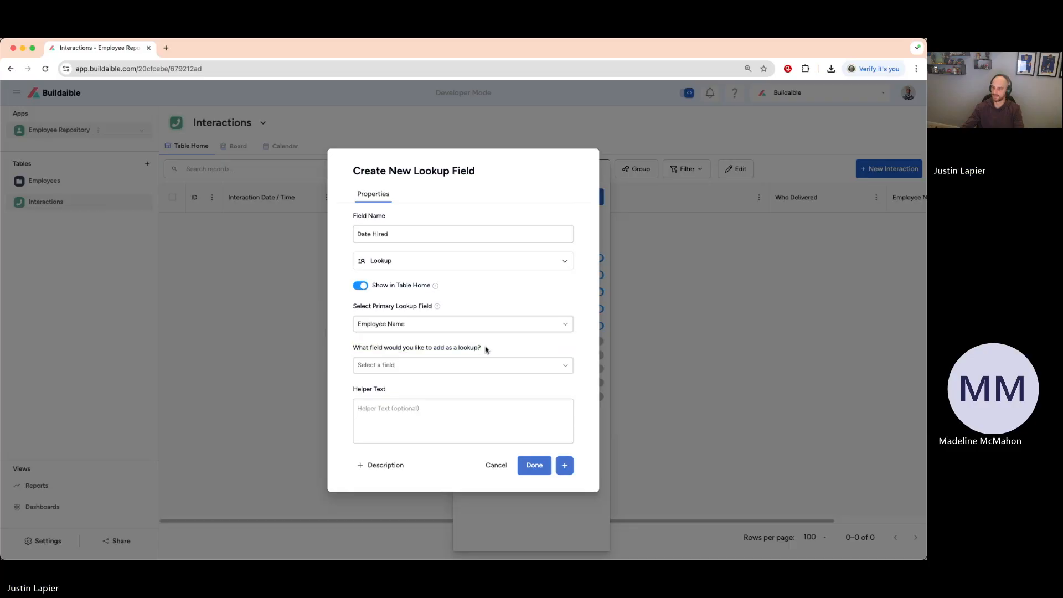
click(370, 236)
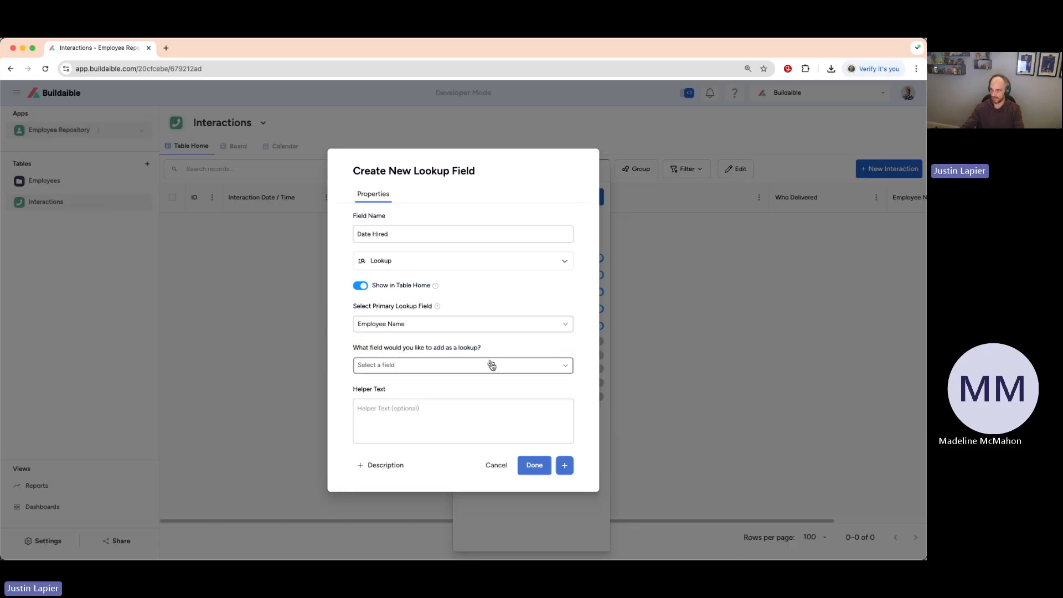
click(541, 369)
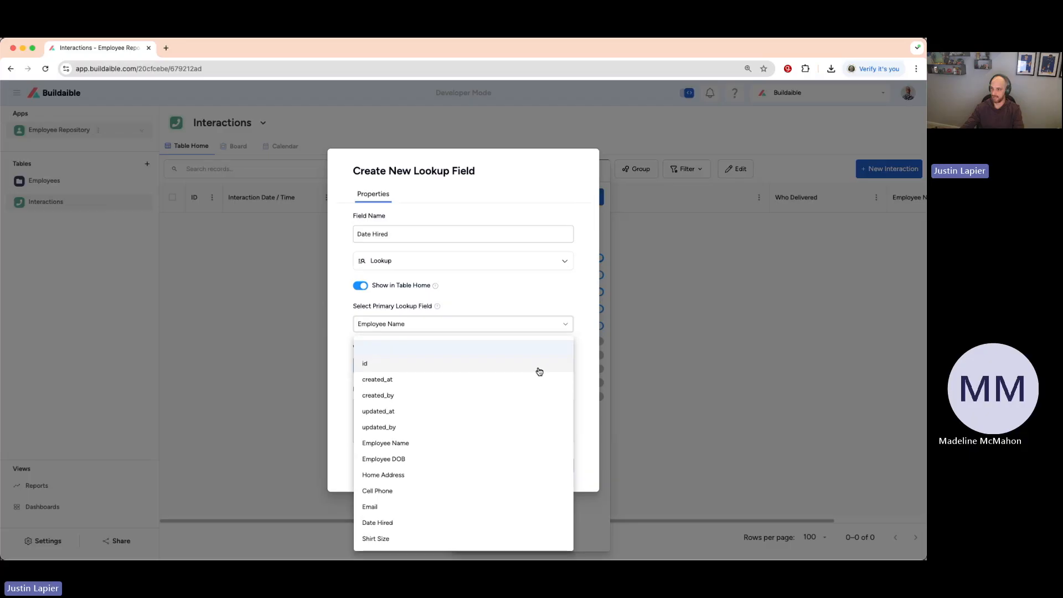
click(454, 524)
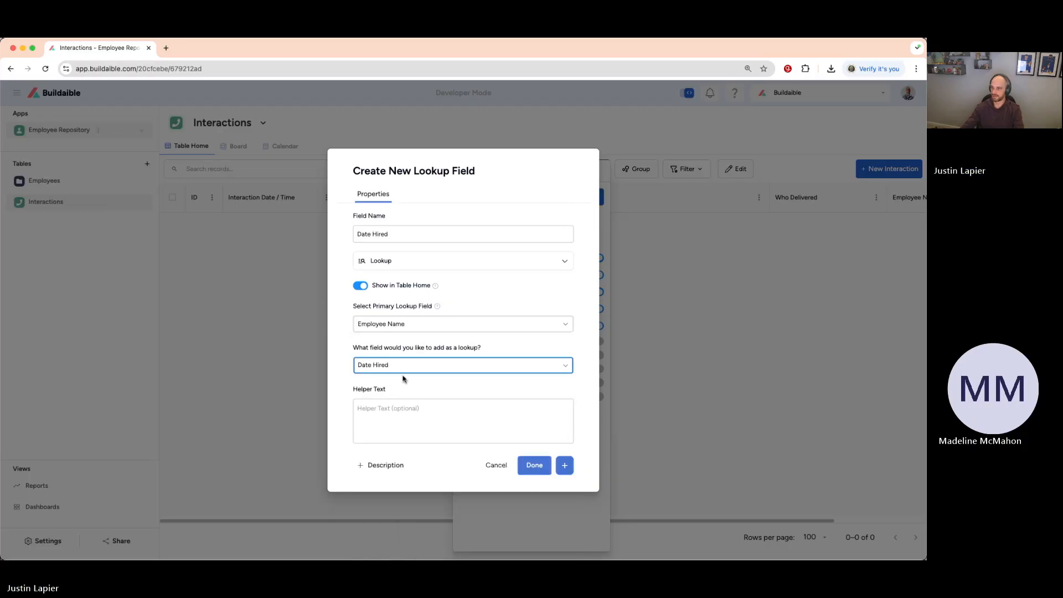
click(443, 428)
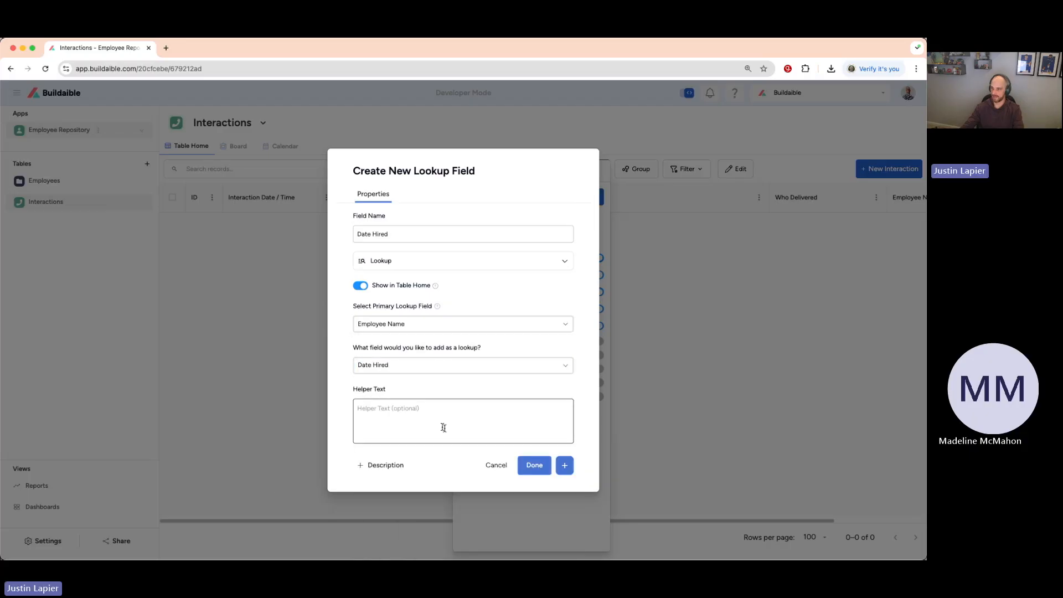
click(537, 468)
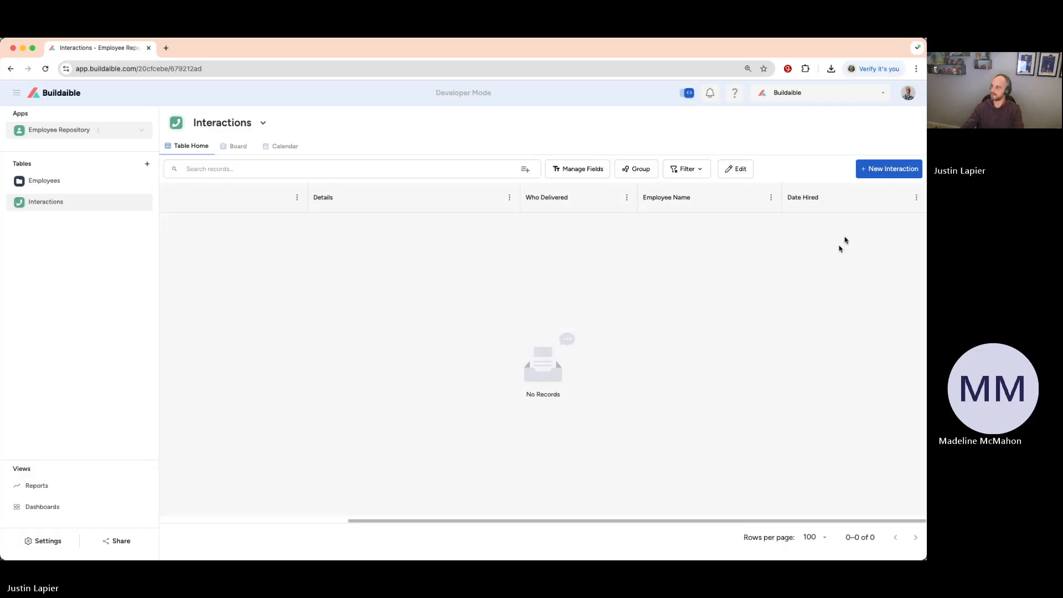
In the new interaction form's layout, narrow Employee Name and Date Hired, place them beside Who Delivered above Details, and save.
click(877, 169)
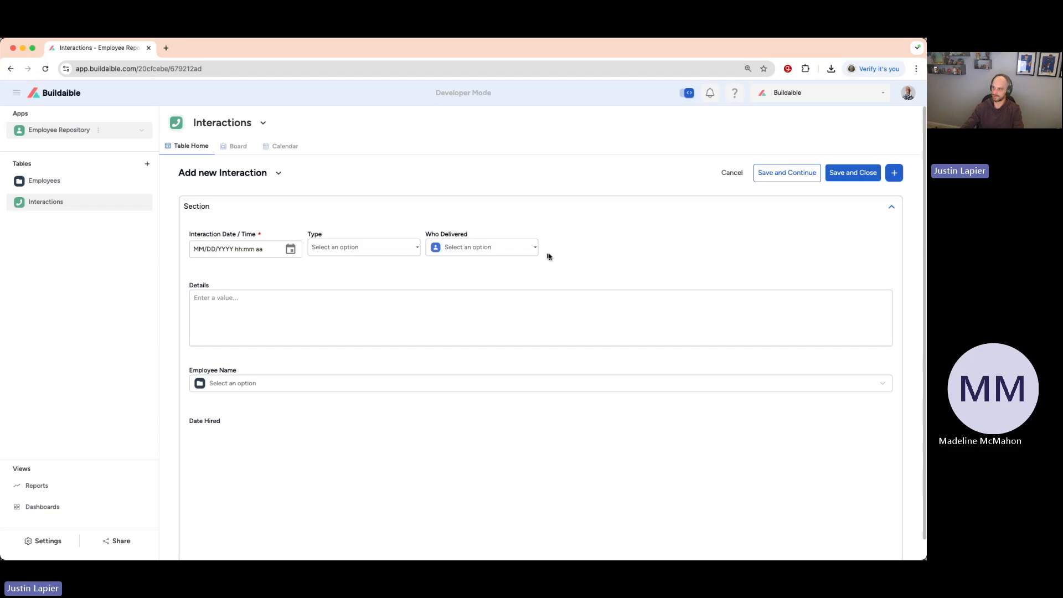
click(279, 174)
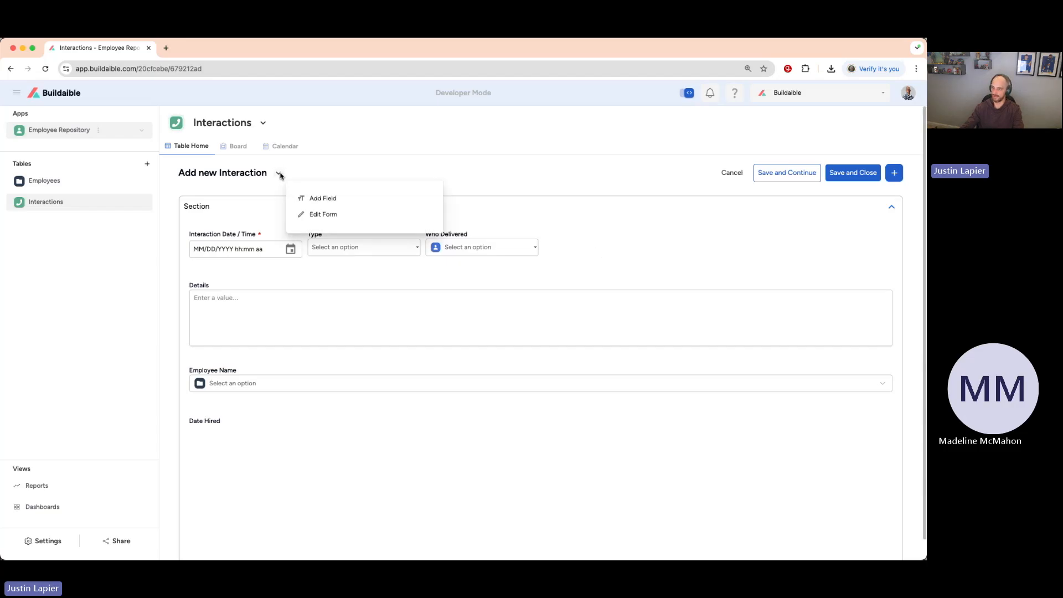
click(327, 215)
drag(736, 399, 176, 411)
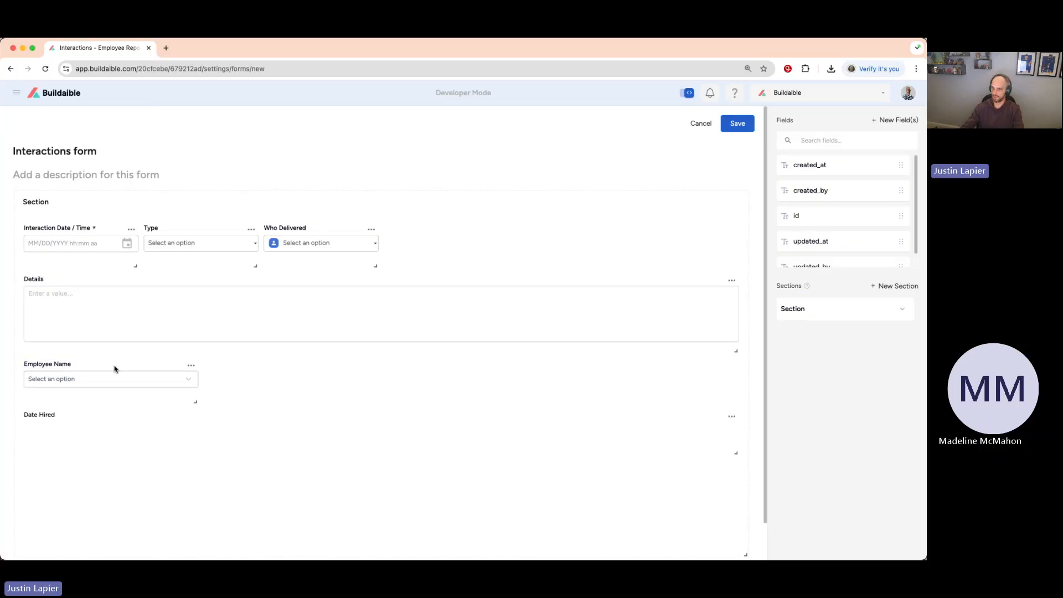
drag(111, 367, 459, 250)
drag(735, 402, 680, 266)
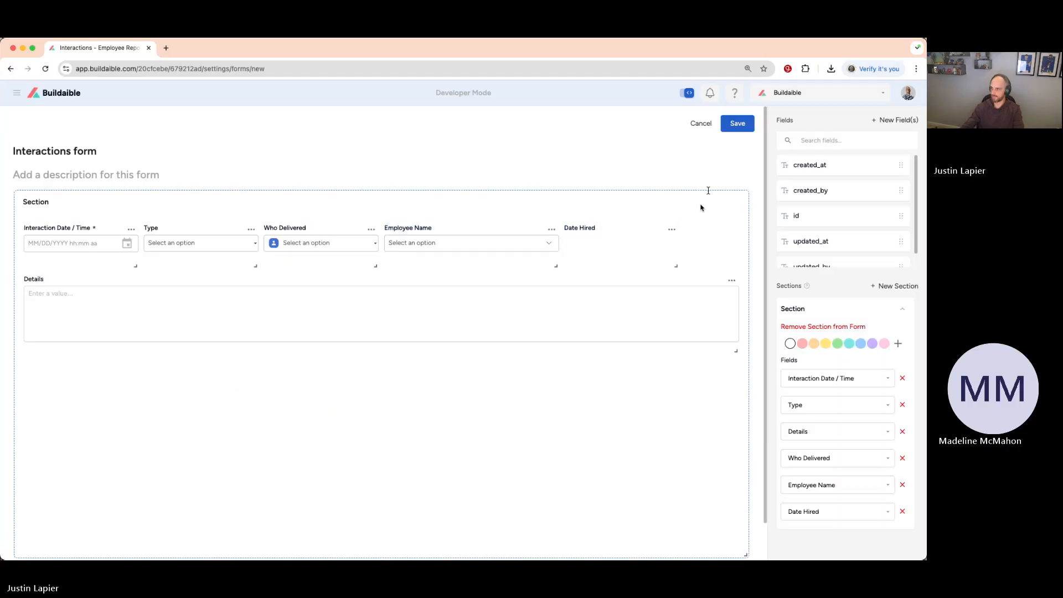
click(738, 124)
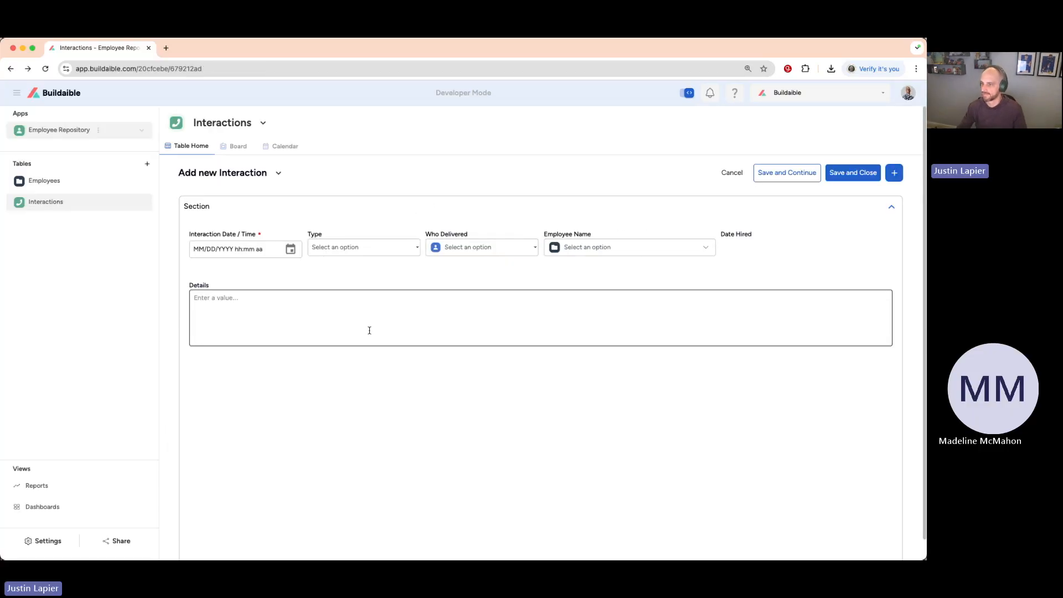
Edit the interaction form to shorten its section so it ends just below Details, and save the layout.
scroll(368, 329, down, 1)
scroll(269, 449, up, 1)
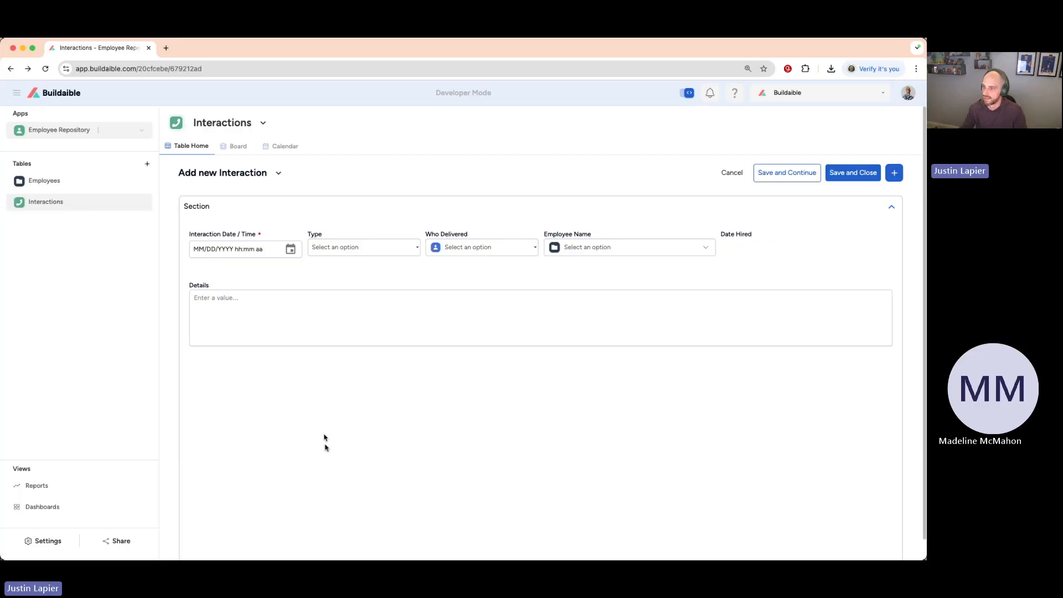
click(280, 174)
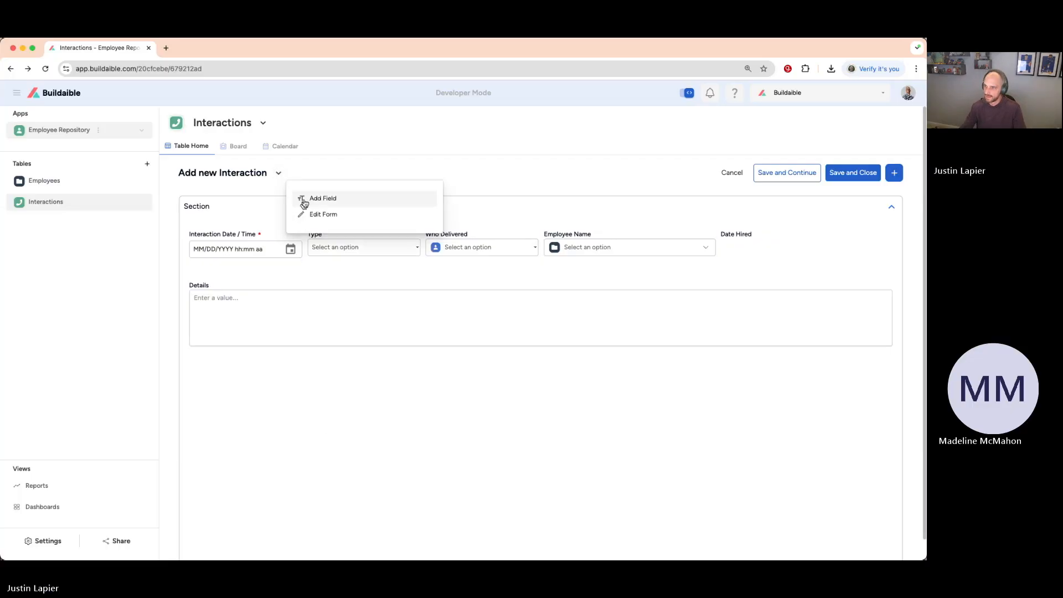
click(316, 214)
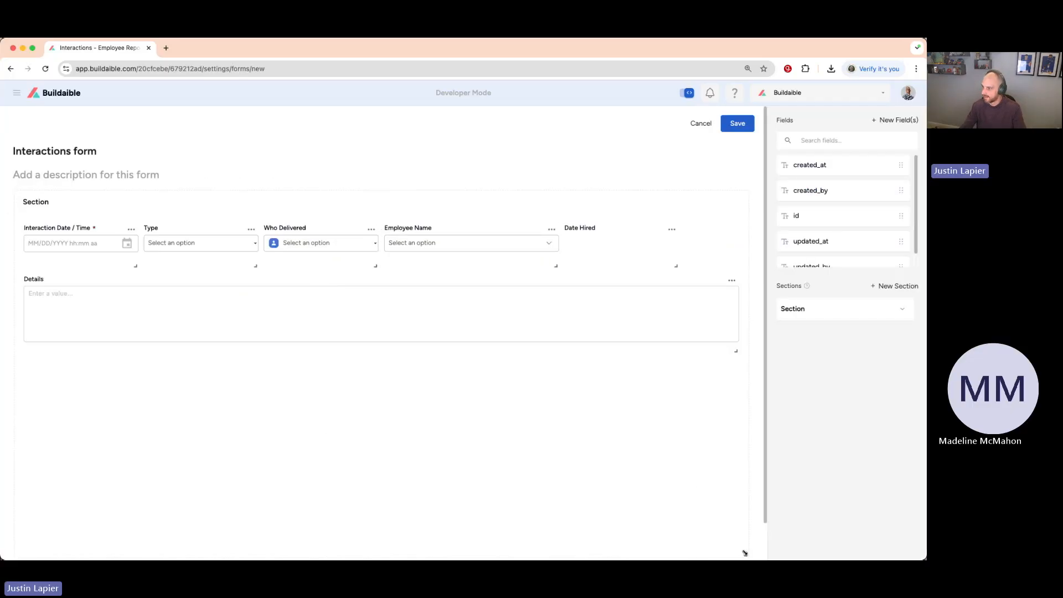
drag(747, 553, 746, 382)
click(741, 126)
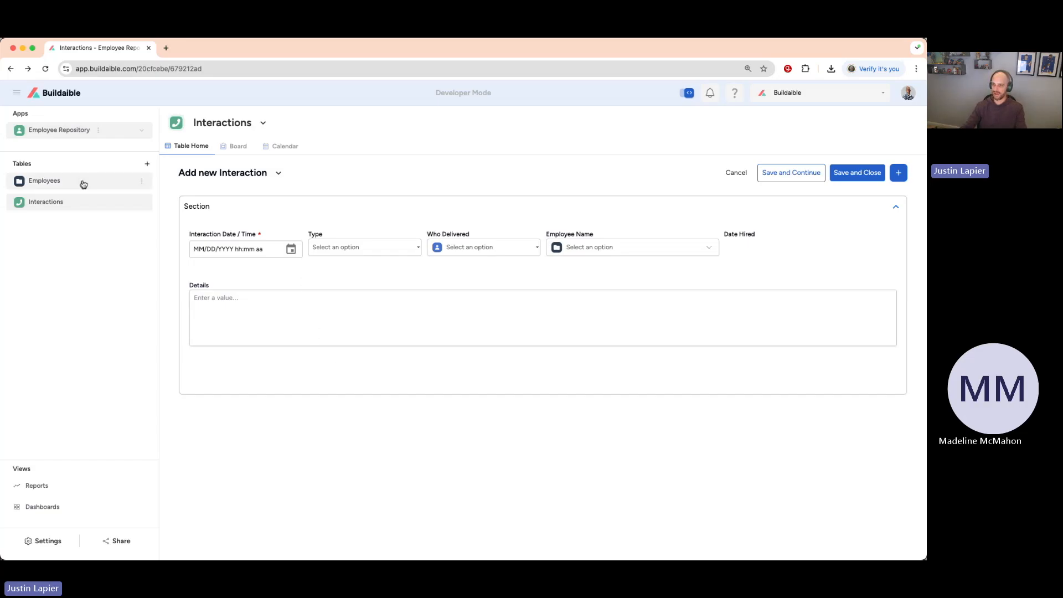
Set the new interaction's date and time to the current moment, 04/24/2025 02:42 PM.
click(291, 250)
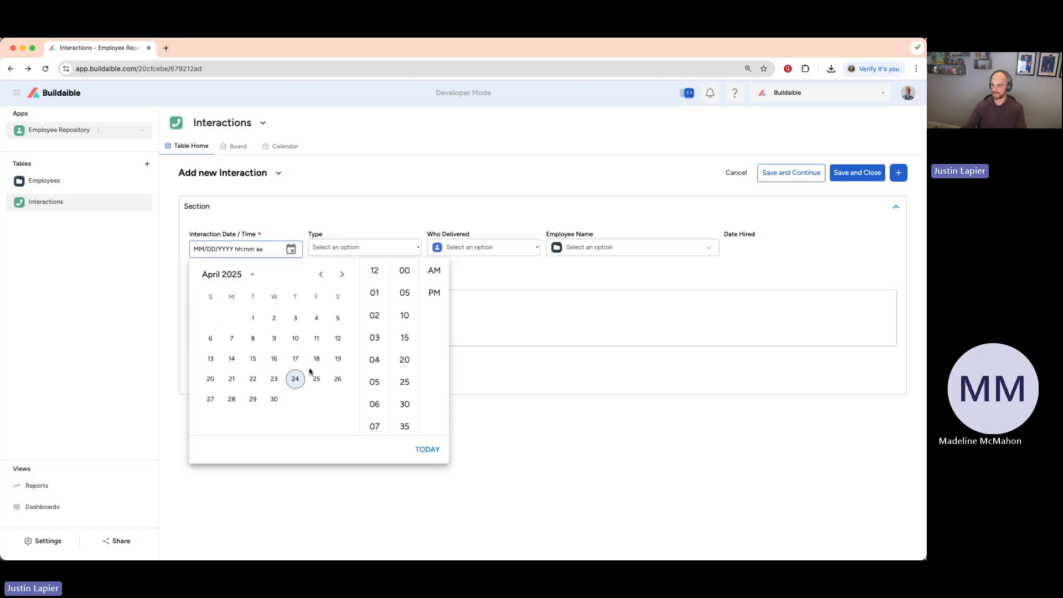
click(295, 379)
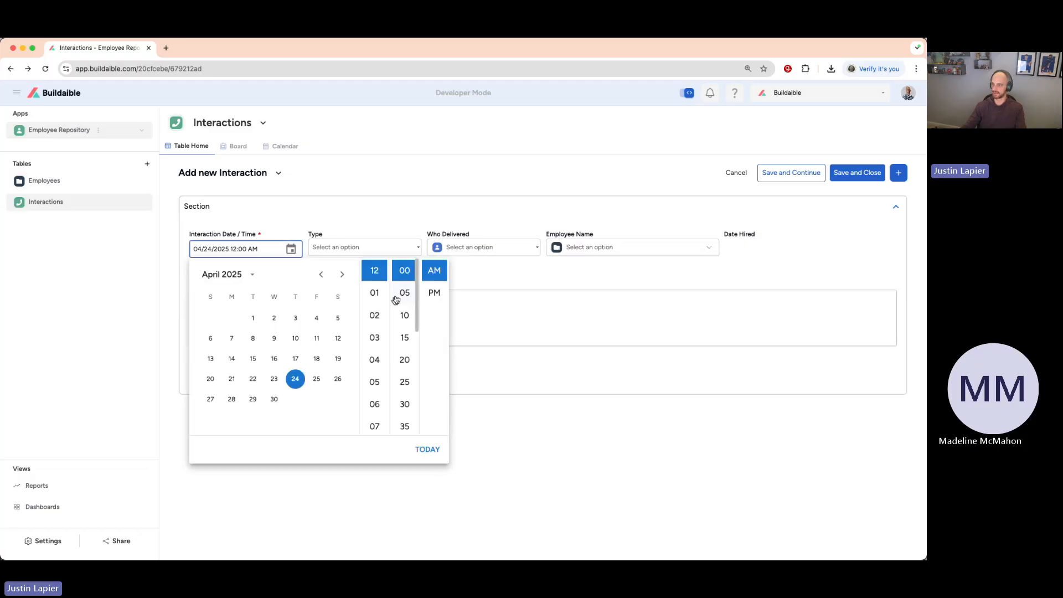
click(428, 449)
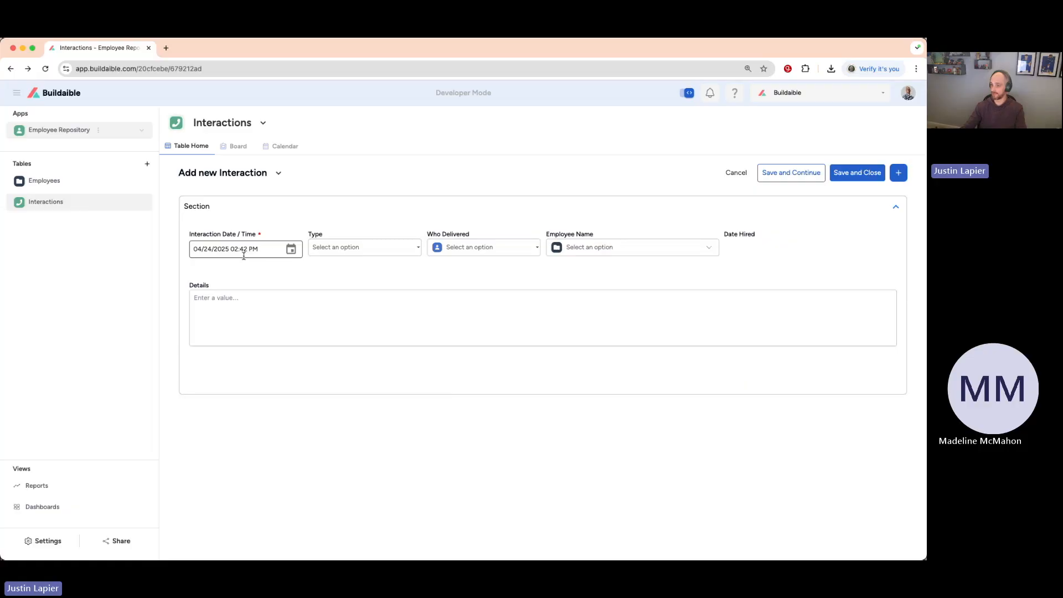
click(292, 249)
click(426, 450)
click(291, 249)
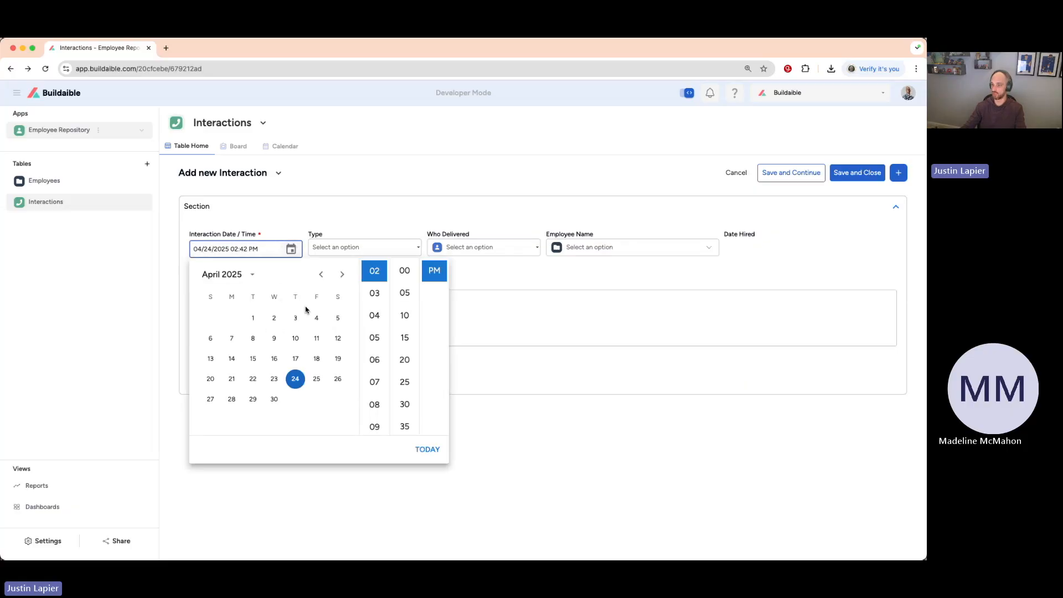
click(427, 449)
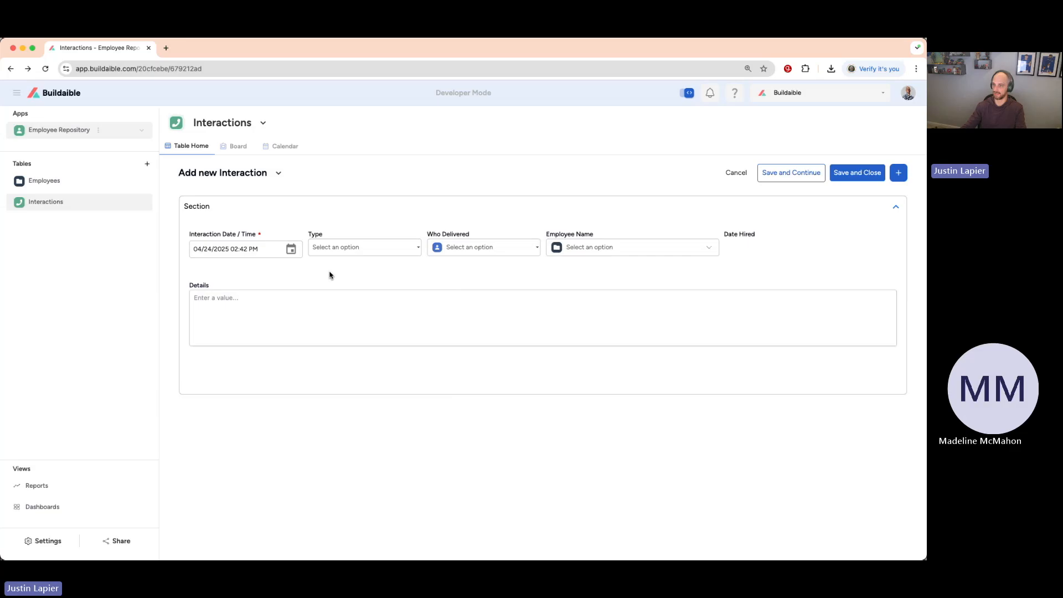
Set the interaction type to Positive Feedback and choose the only listed user as Who Delivered.
click(413, 250)
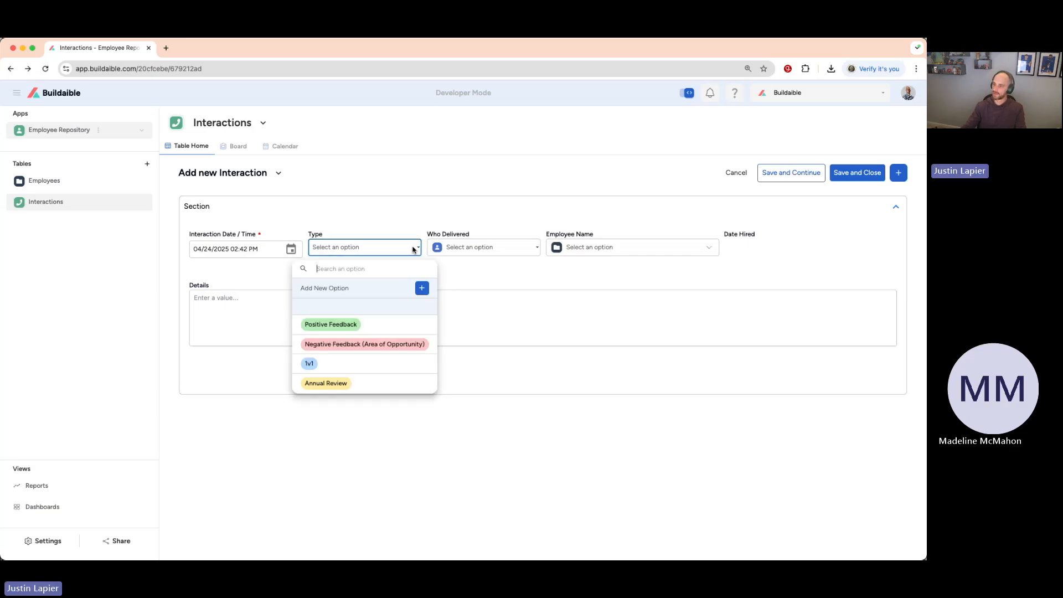
click(357, 326)
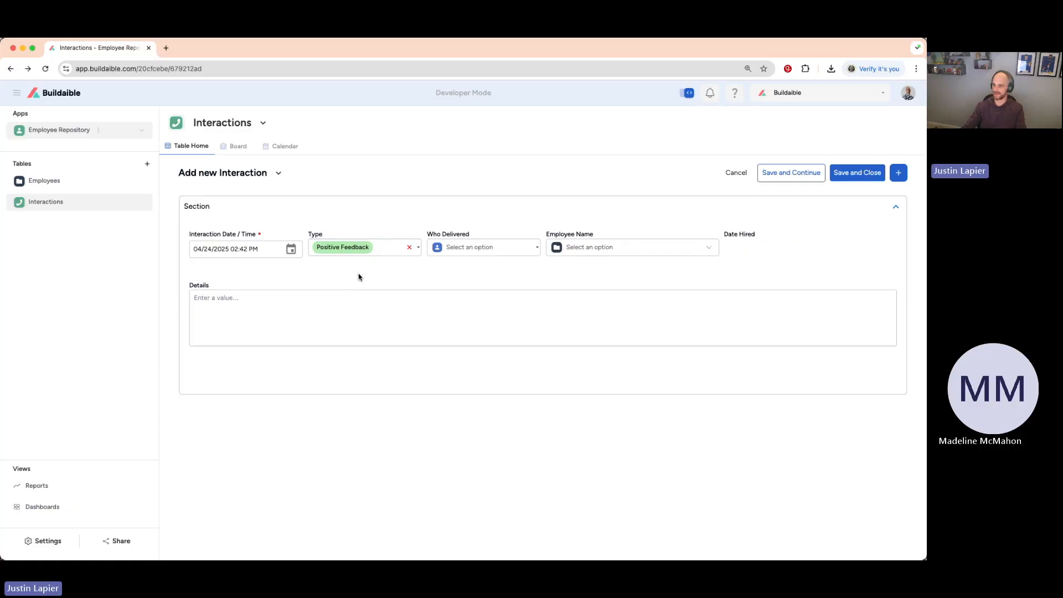
click(510, 249)
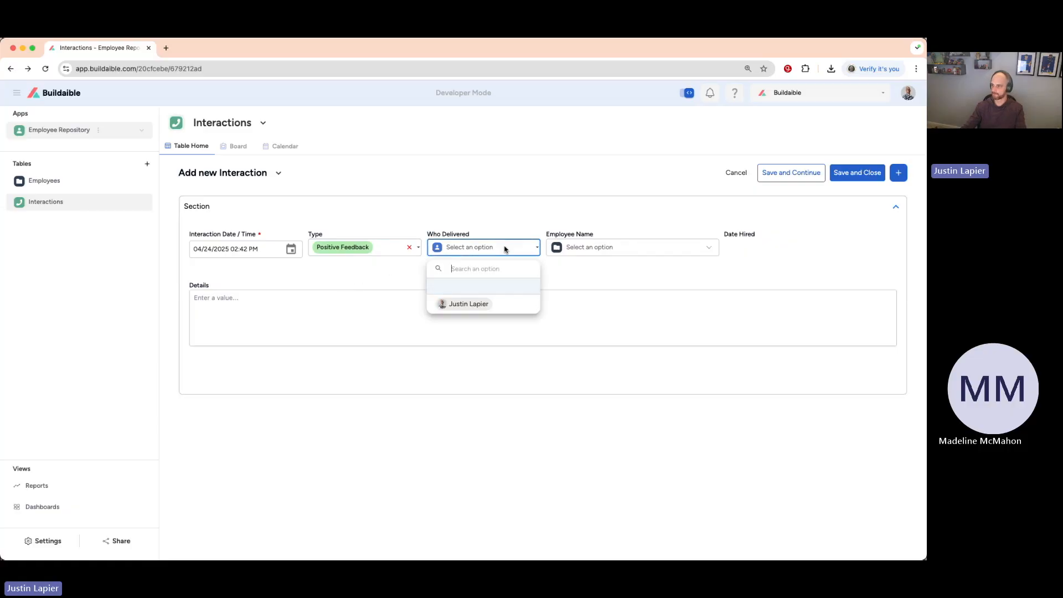
click(486, 304)
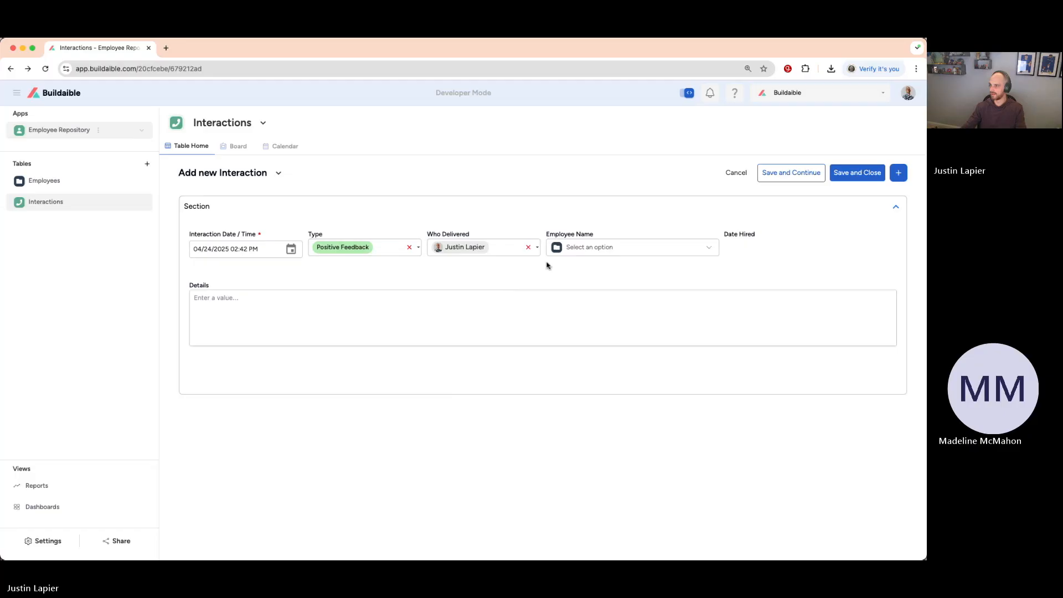
Search the Employee Name options for "Qui", select the matching employee, and check the Date Hired value.
click(697, 252)
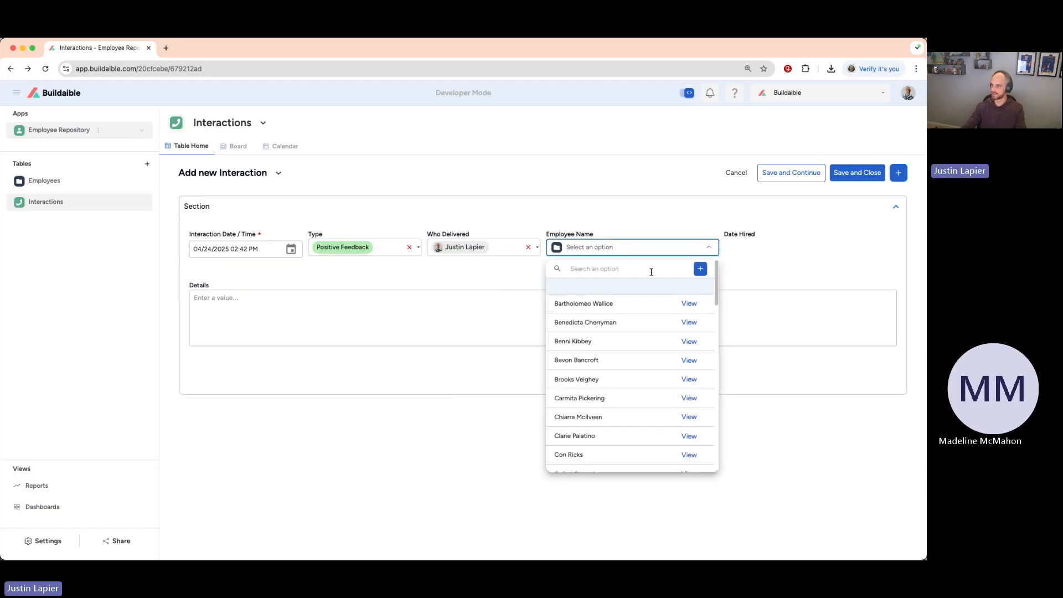
text(Qu)
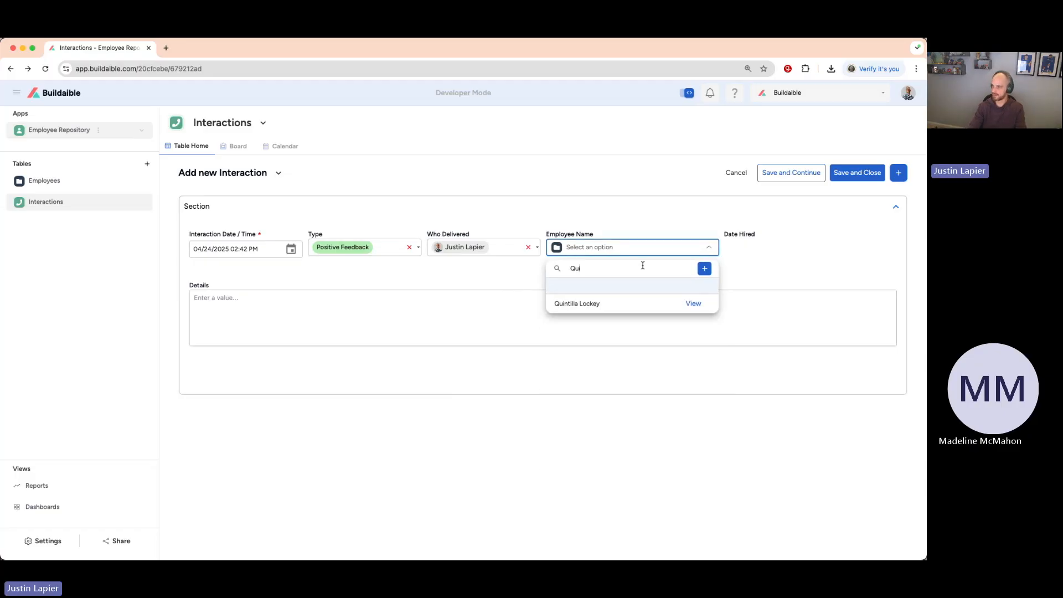
click(628, 302)
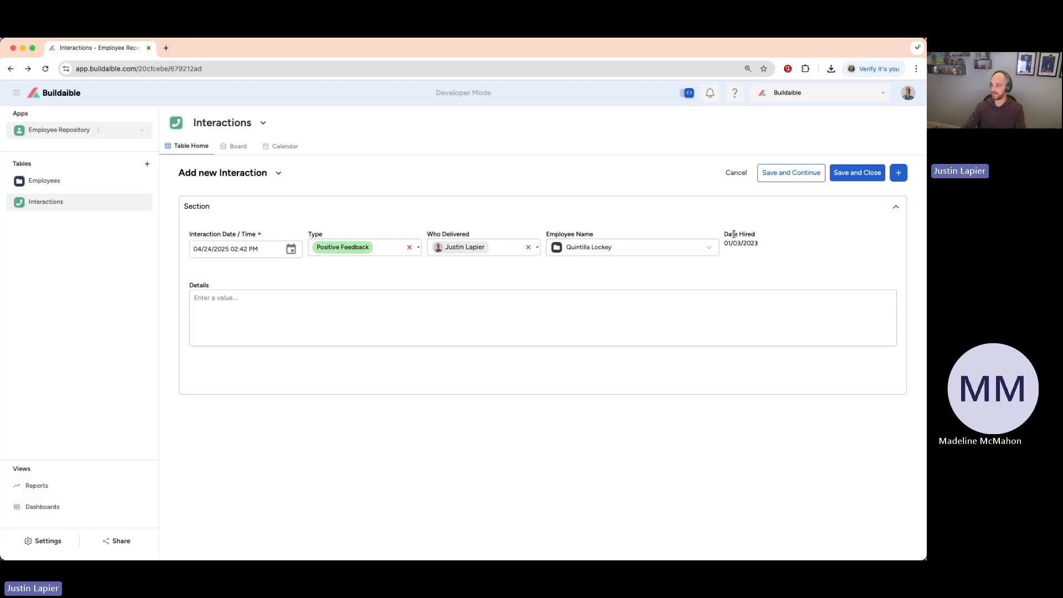
drag(769, 244, 725, 244)
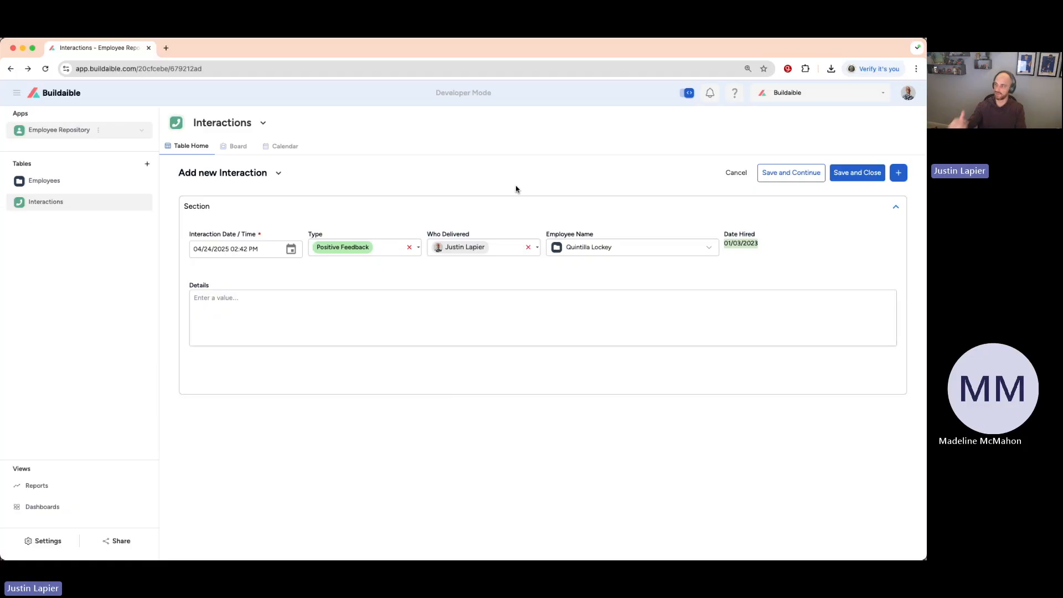
Begin the interaction's Details with the employee's first name followed by "is a valuable member of our team.".
click(745, 245)
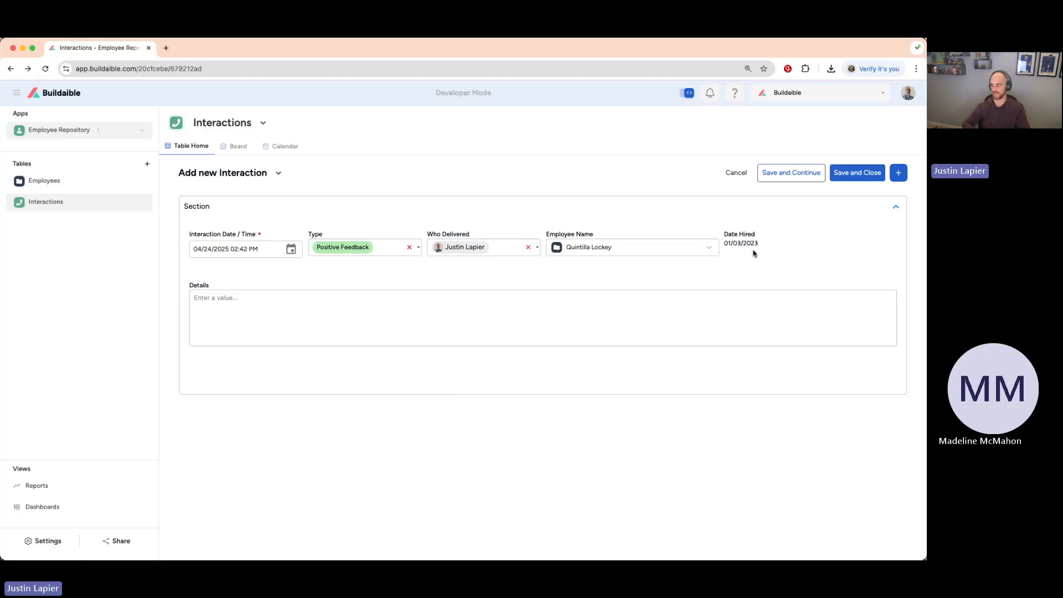
click(436, 326)
text(Quitilla)
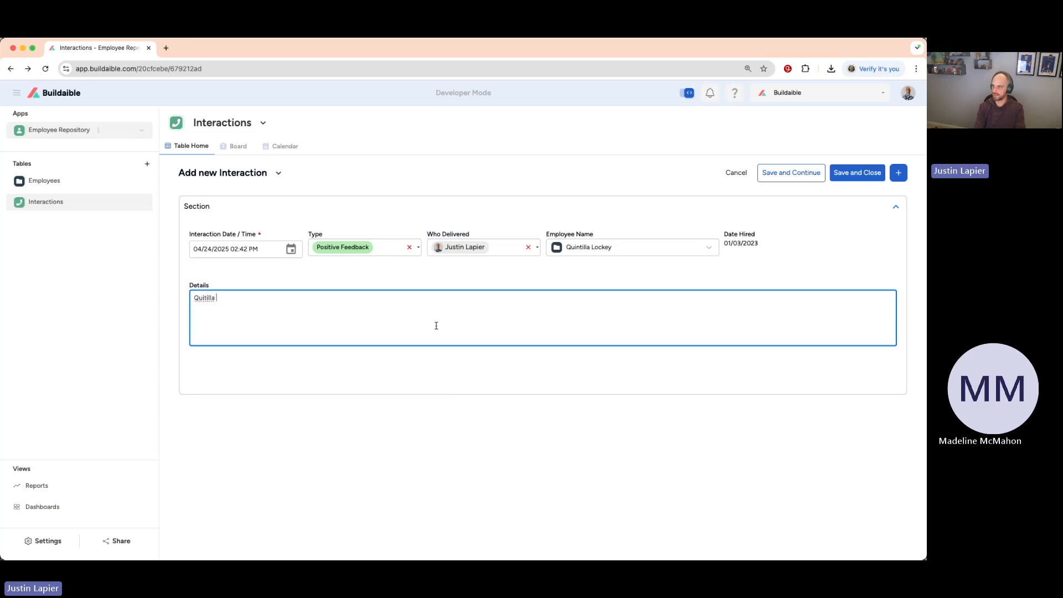
text( is a)
key(BackSpace)
key(BackSpace)
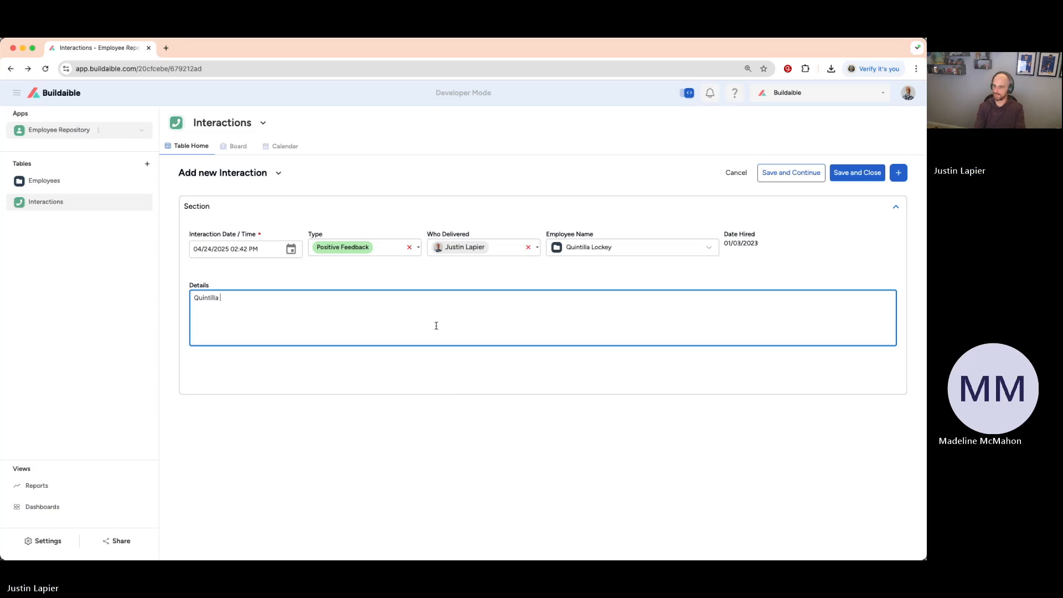
Add to Details: "They went above and beyond for one of our customers and stayed after hours to get the job done.".
text(is a valuable member of our team.)
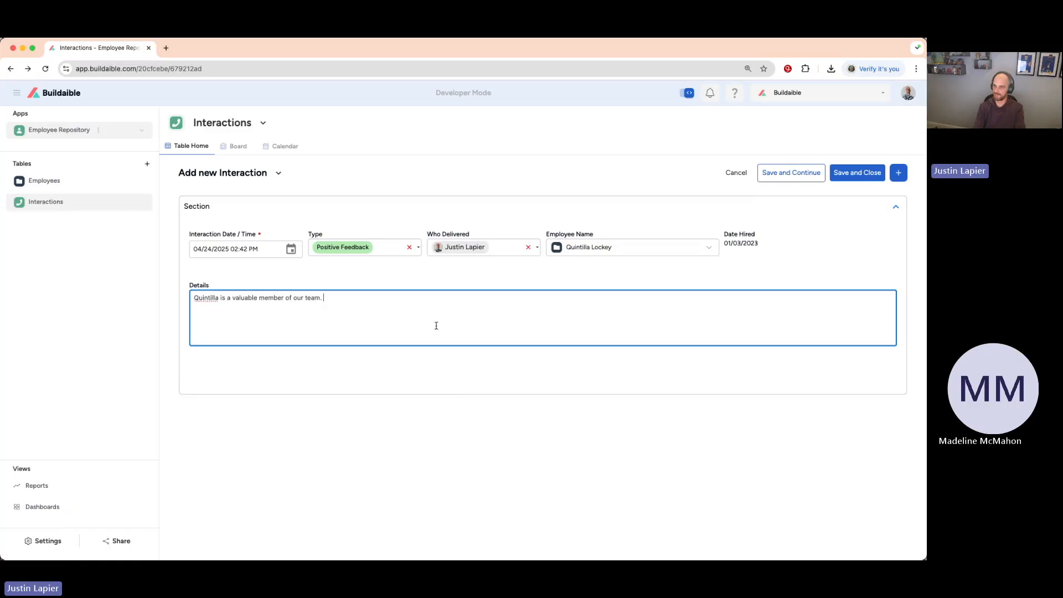
text(t)
text(be)
text(yond for one of our custoemrs,)
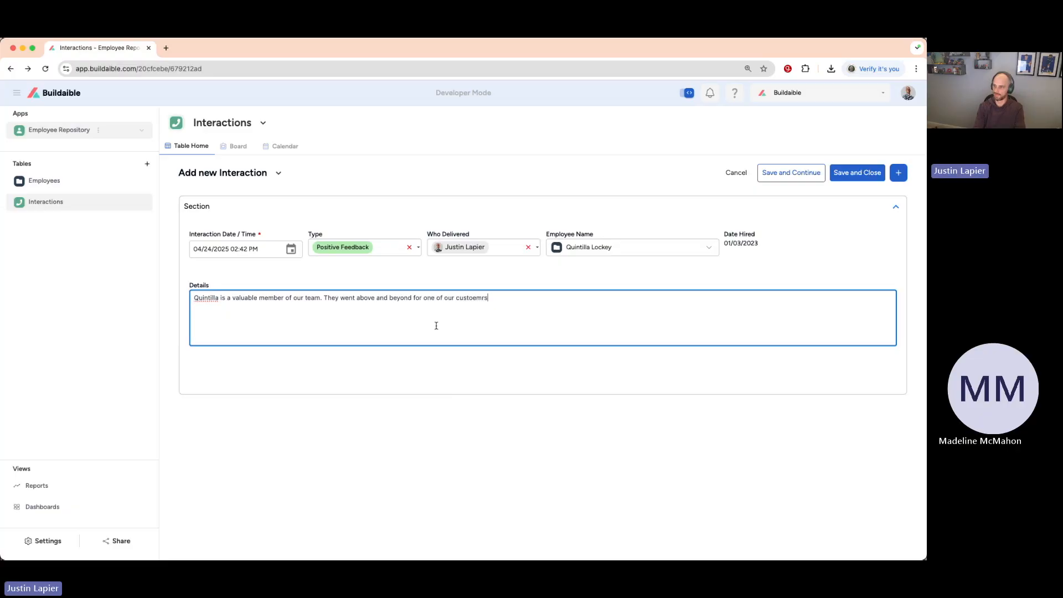
key(BackSpace)
key(BackSpace)
key(BackSpace)
key(BackSpace)
text(mers and stayed after hours to get t)
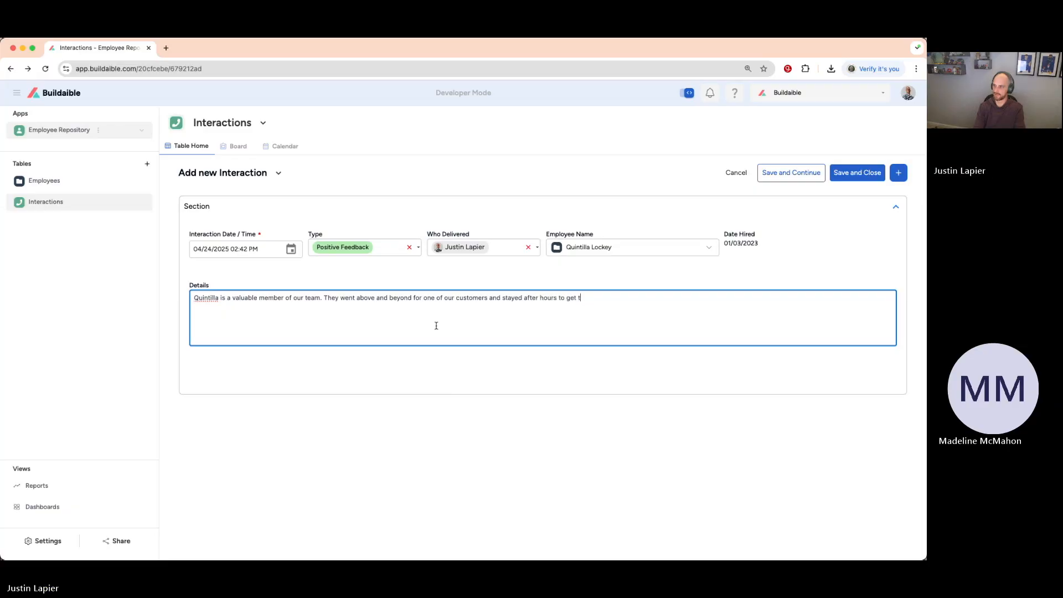
text(he job done. )
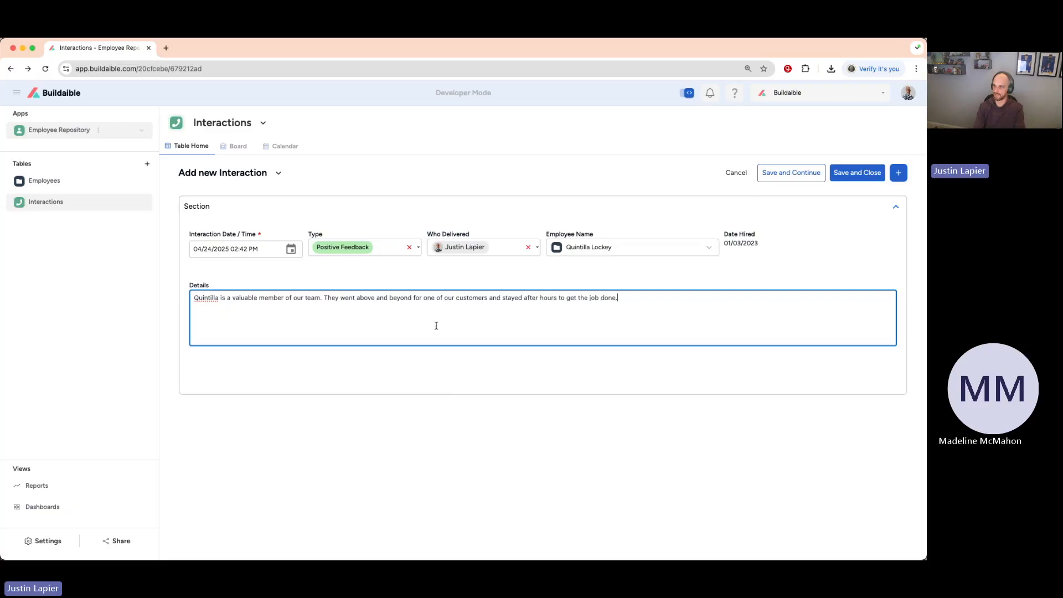
text(Quintilla )
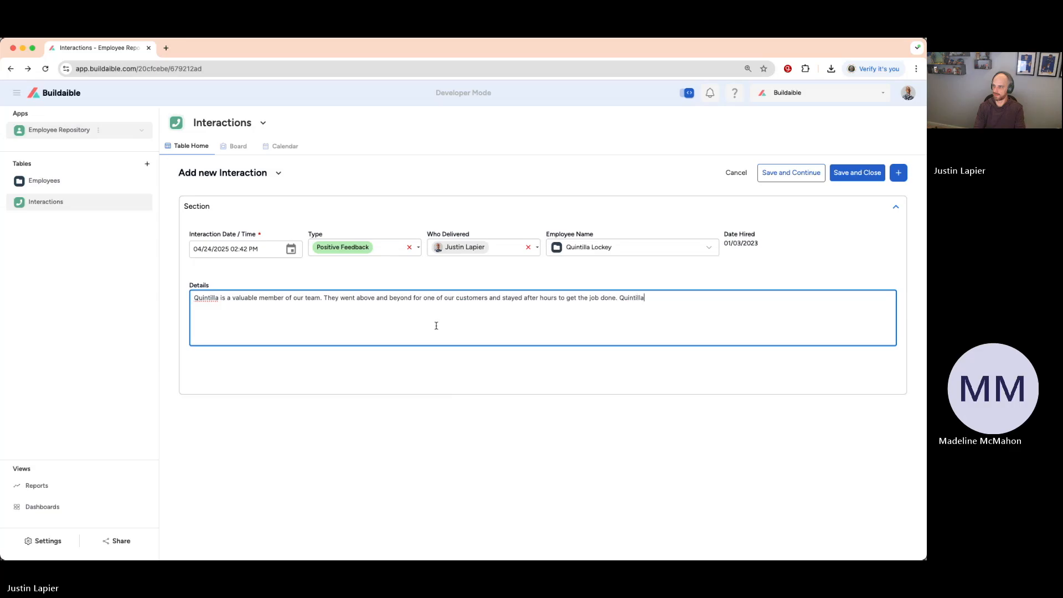
text(deserve)
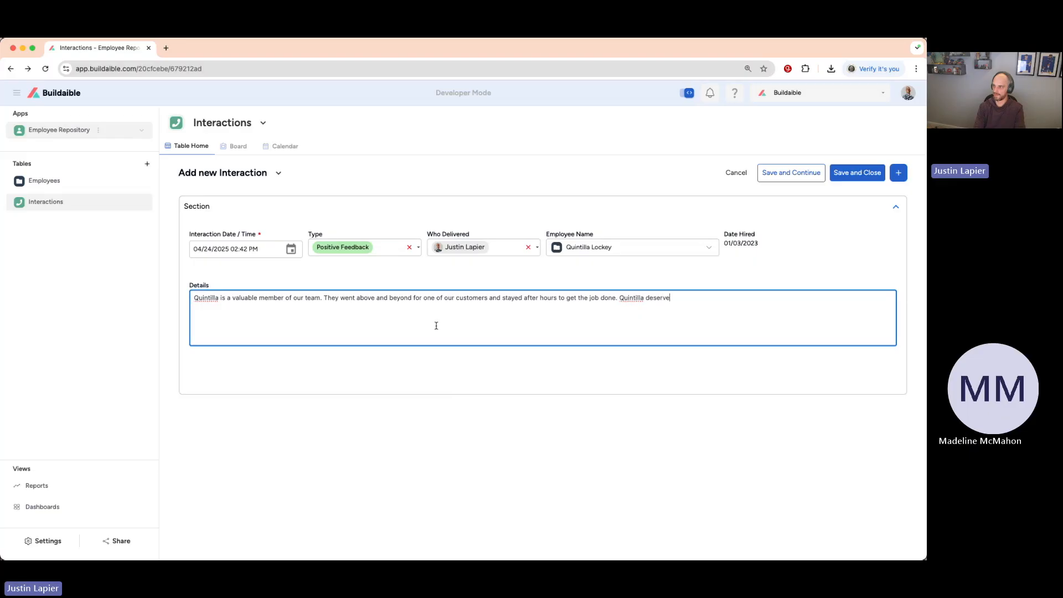
text(s a major raise!)
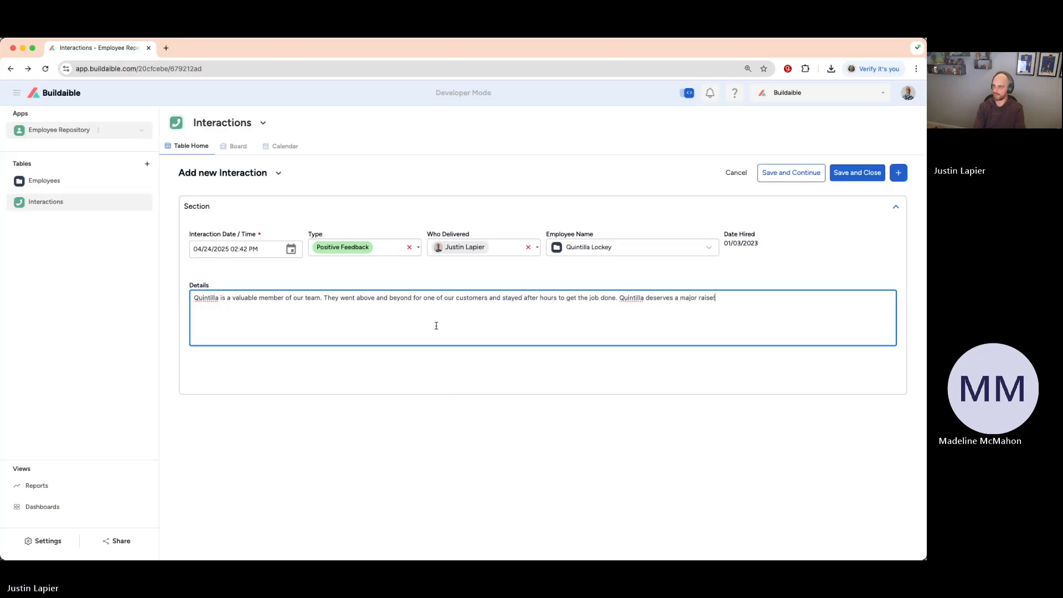
End Details with the employee's first name and "deserves a major raise!", and save and close the interaction.
click(444, 203)
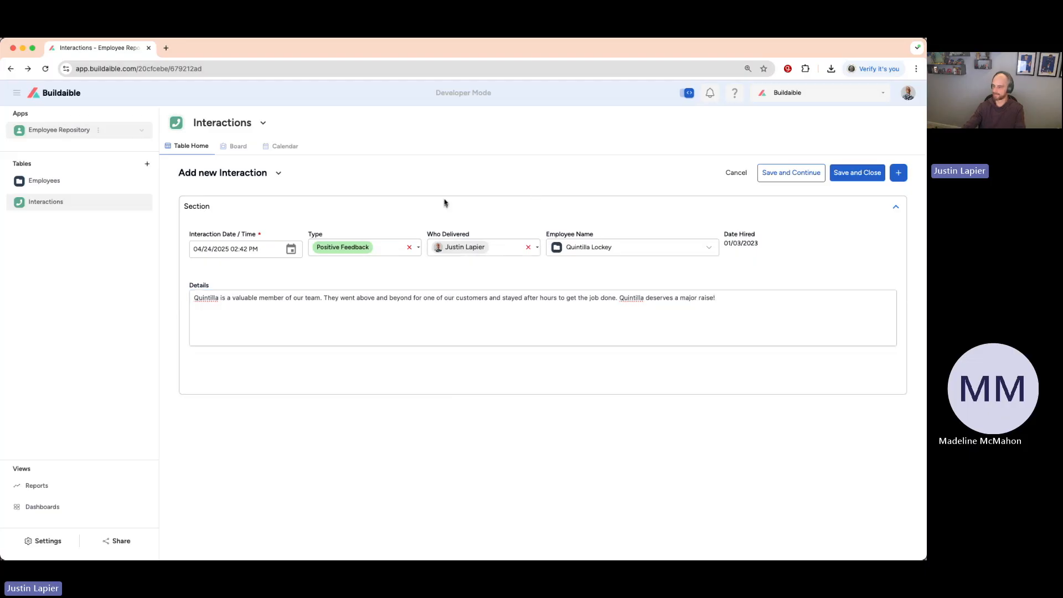
click(853, 175)
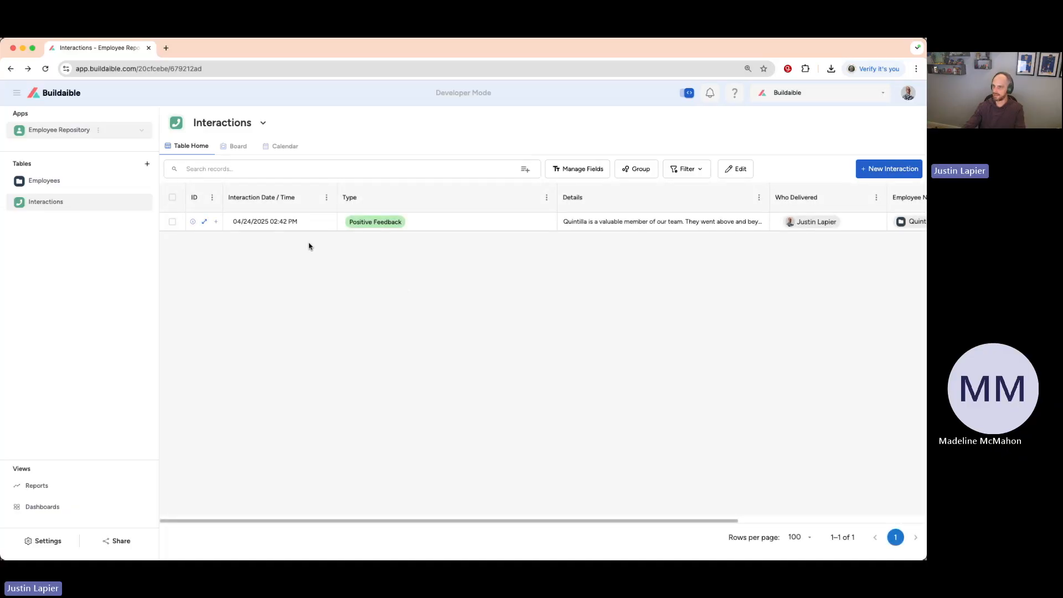
Reorder the Interactions table's fields to Interaction Date / Time, Employee Name, Date Hired, Type, Who Delivered, Details, and save the changes.
scroll(310, 227, right, 1)
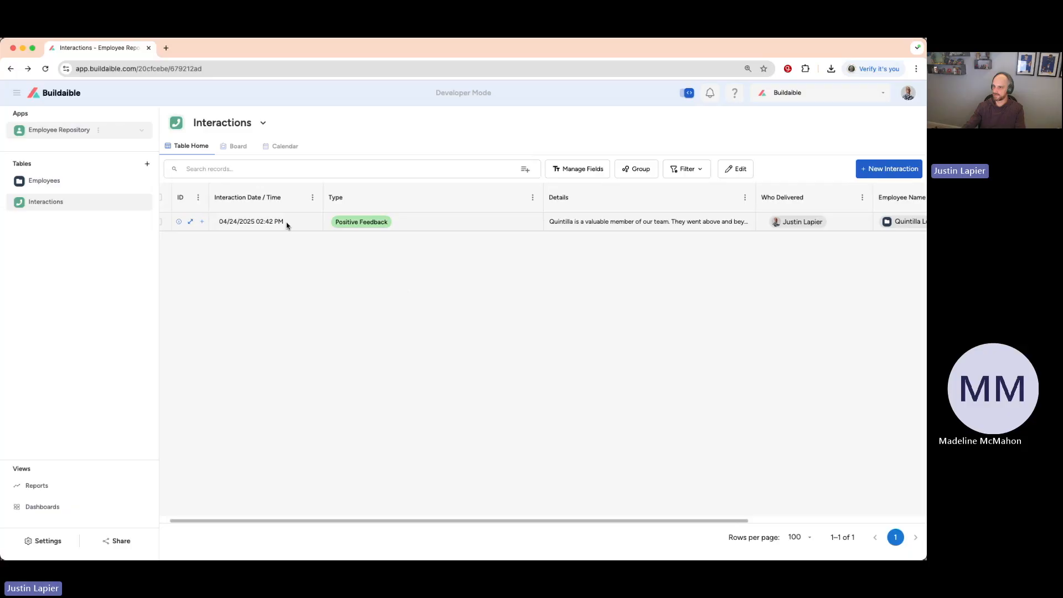
scroll(287, 225, right, 5)
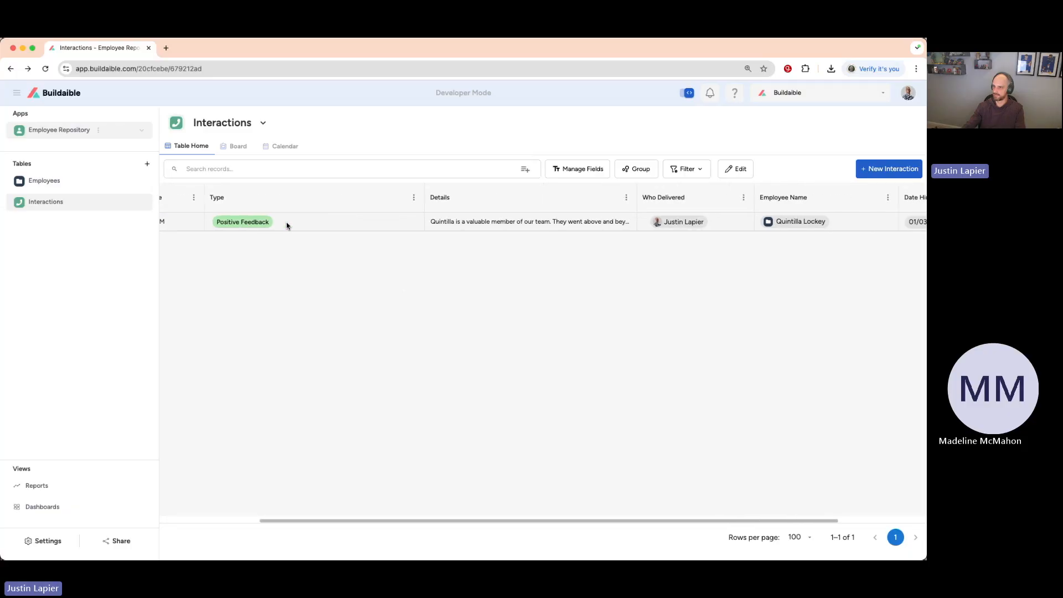
scroll(474, 226, right, 5)
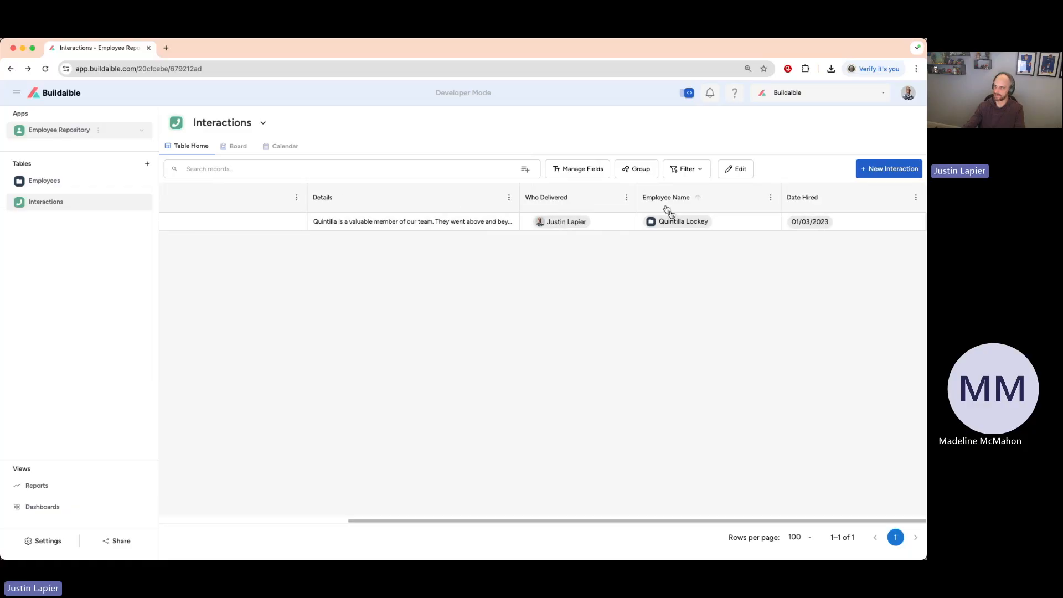
click(571, 174)
drag(486, 328, 487, 266)
drag(491, 370, 491, 300)
drag(489, 341, 498, 286)
mouse_move(503, 373)
mouse_down()
mouse_move(505, 332)
mouse_move(503, 353)
mouse_up()
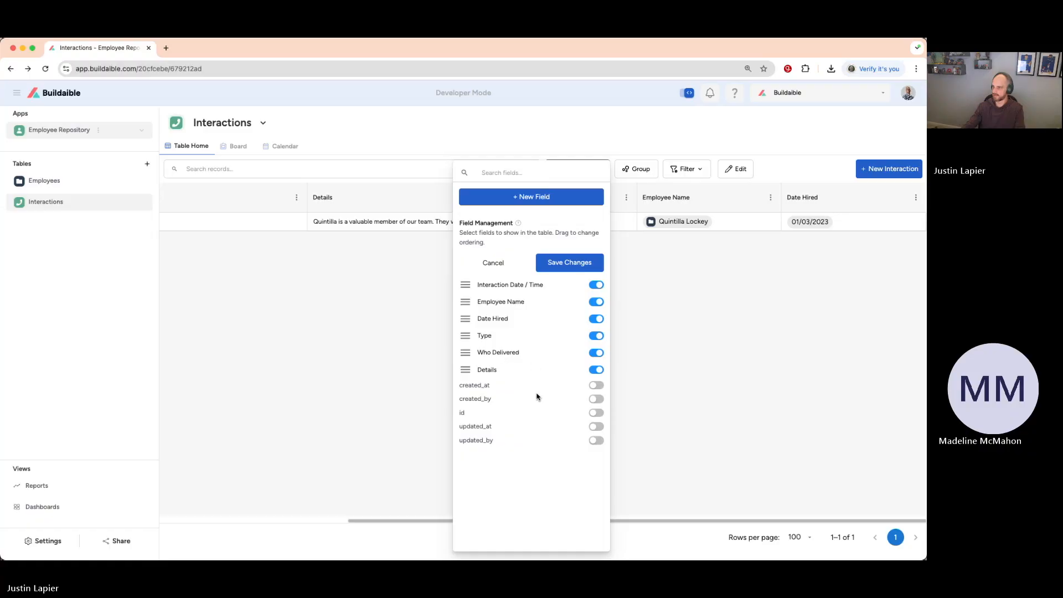
click(542, 270)
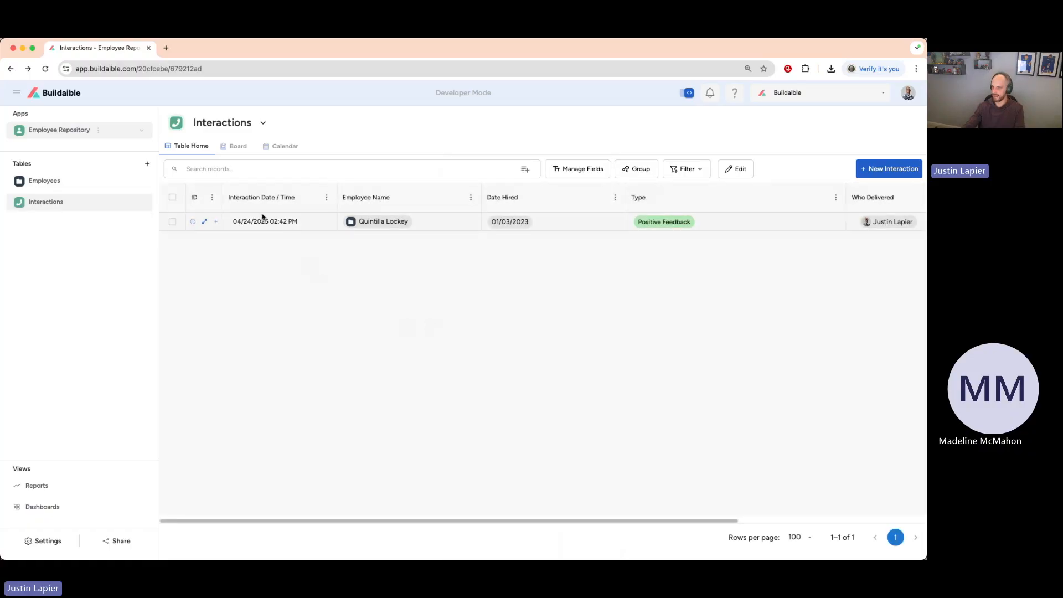
Review the reordered columns of the Interactions table, and open the interaction's full record to inspect it before closing it.
scroll(692, 224, right, 5)
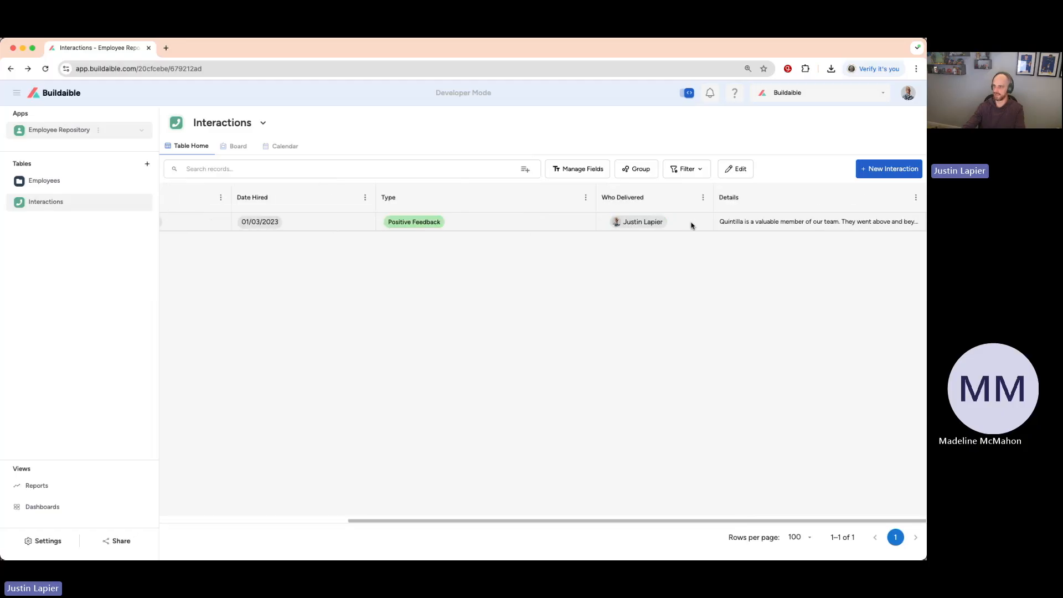
scroll(691, 225, left, 5)
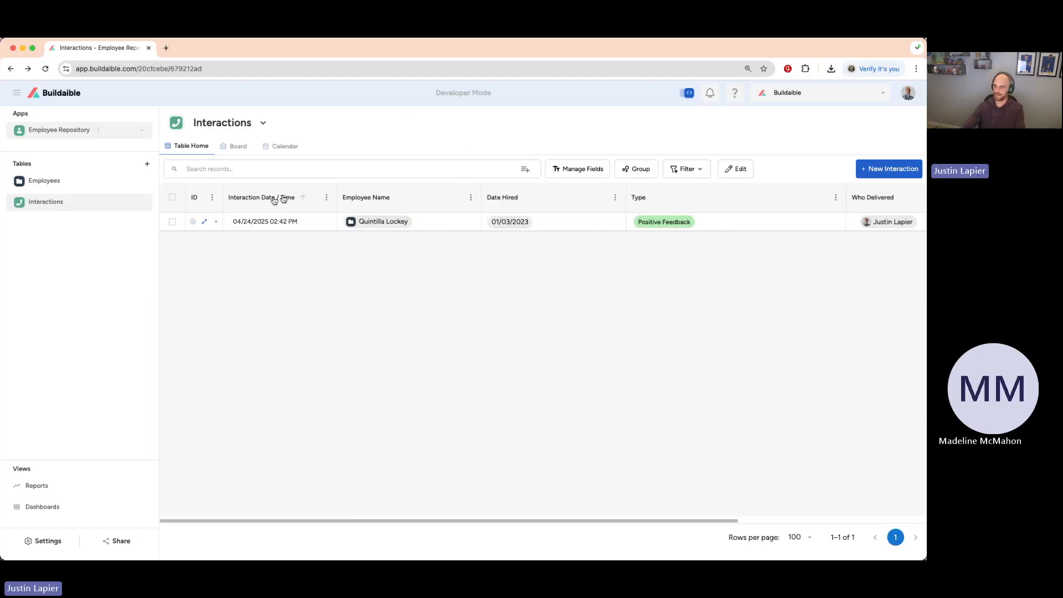
click(208, 222)
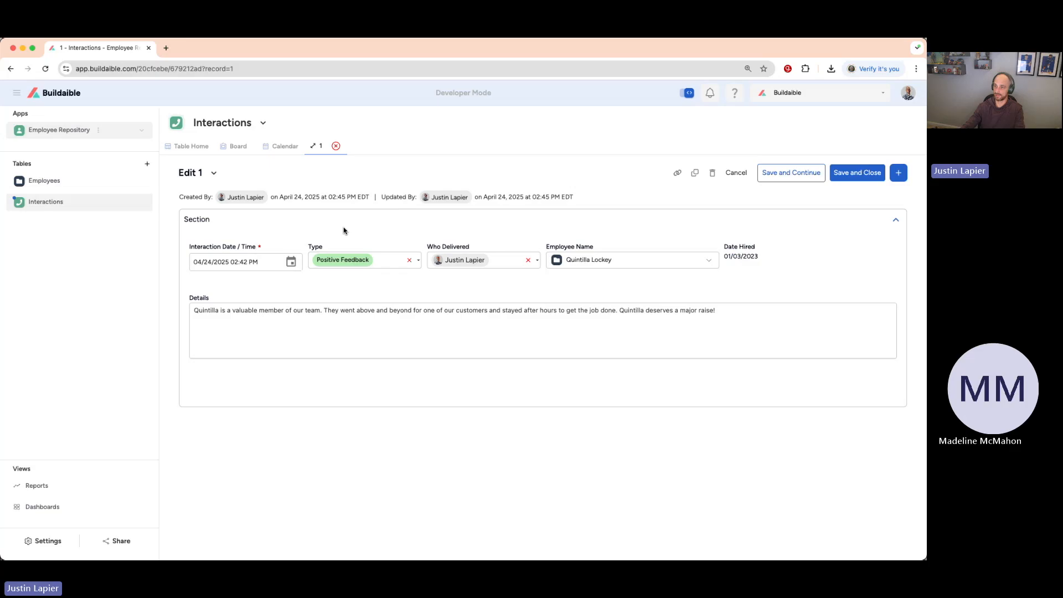
click(335, 146)
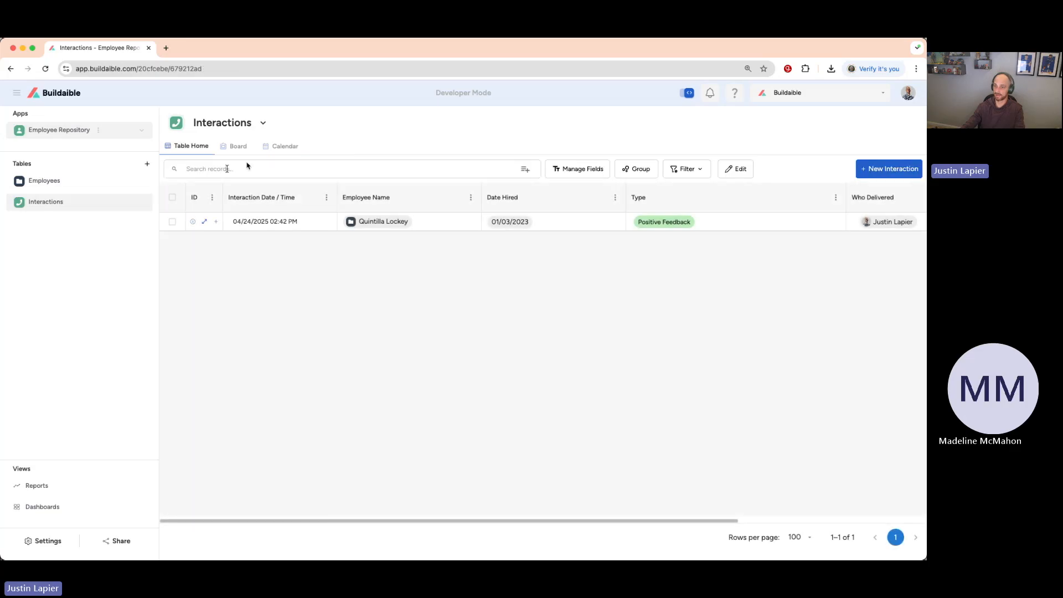
Open the first employee's record in the Employees table and examine the related Interactions list below the form.
click(49, 184)
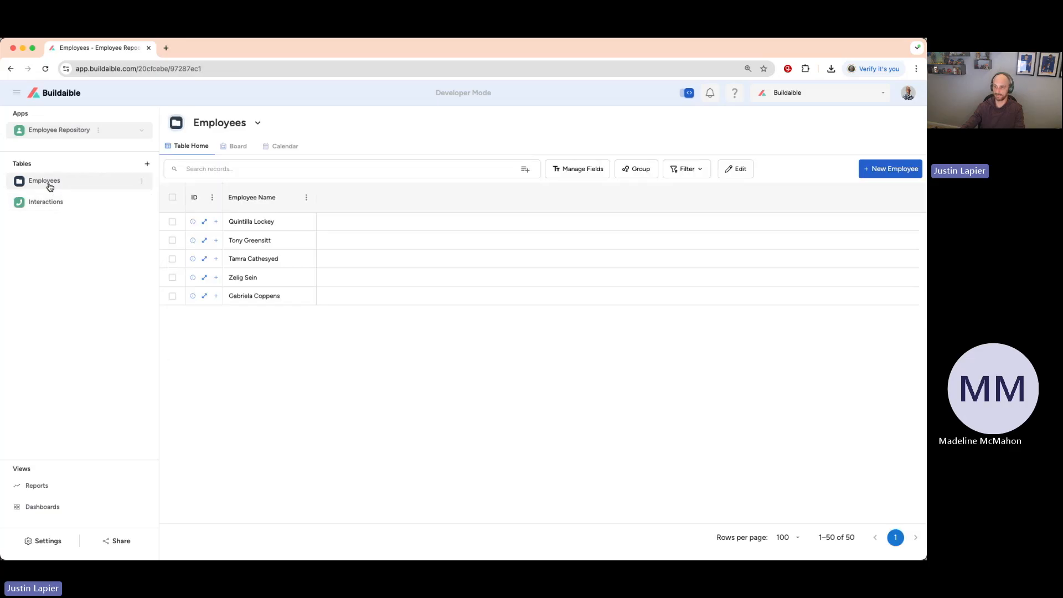
click(206, 222)
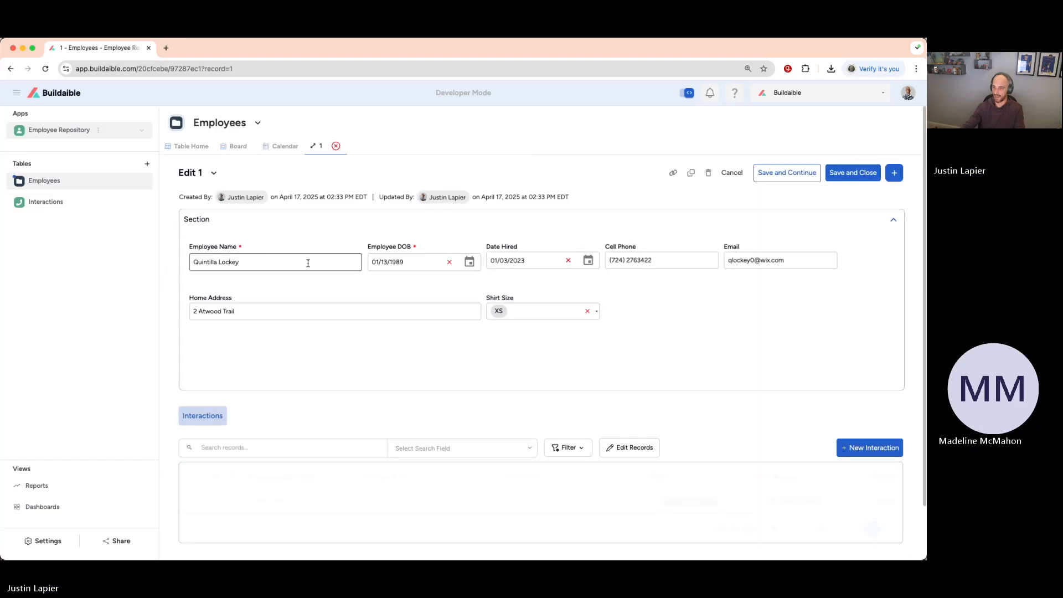
scroll(333, 260, down, 2)
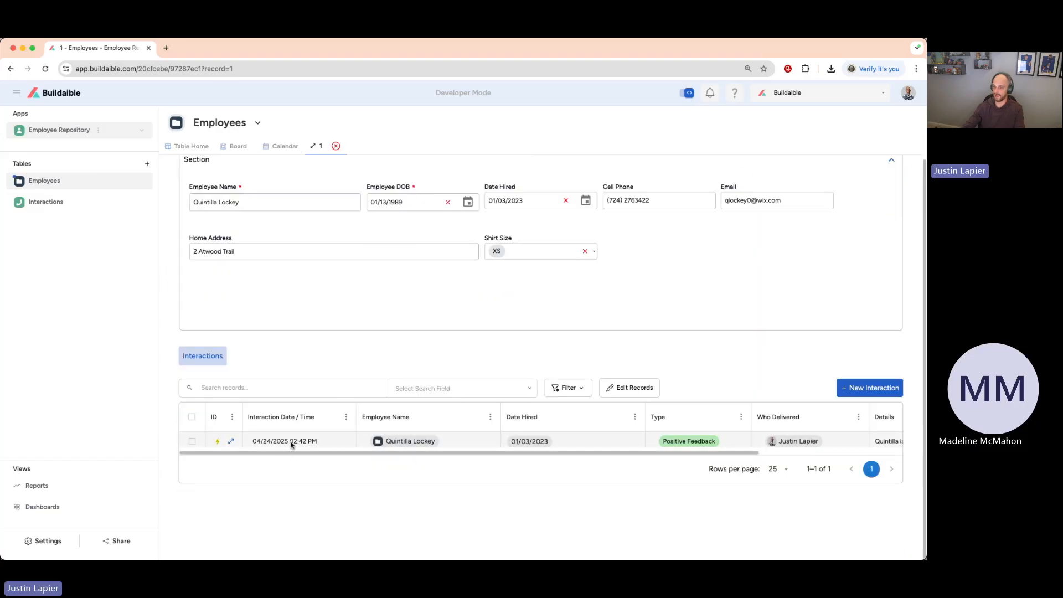
scroll(744, 448, up, 2)
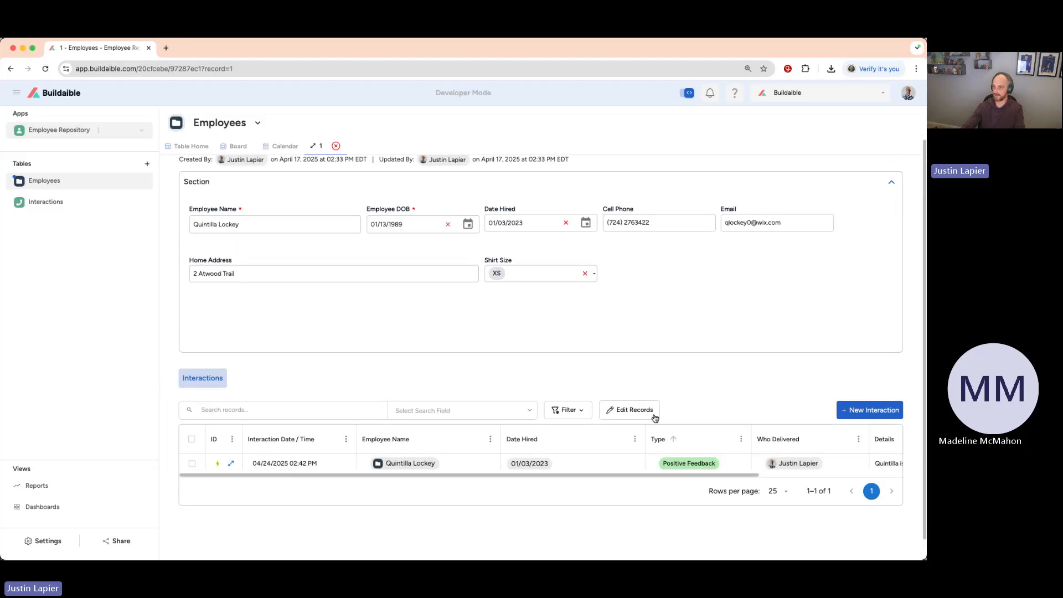